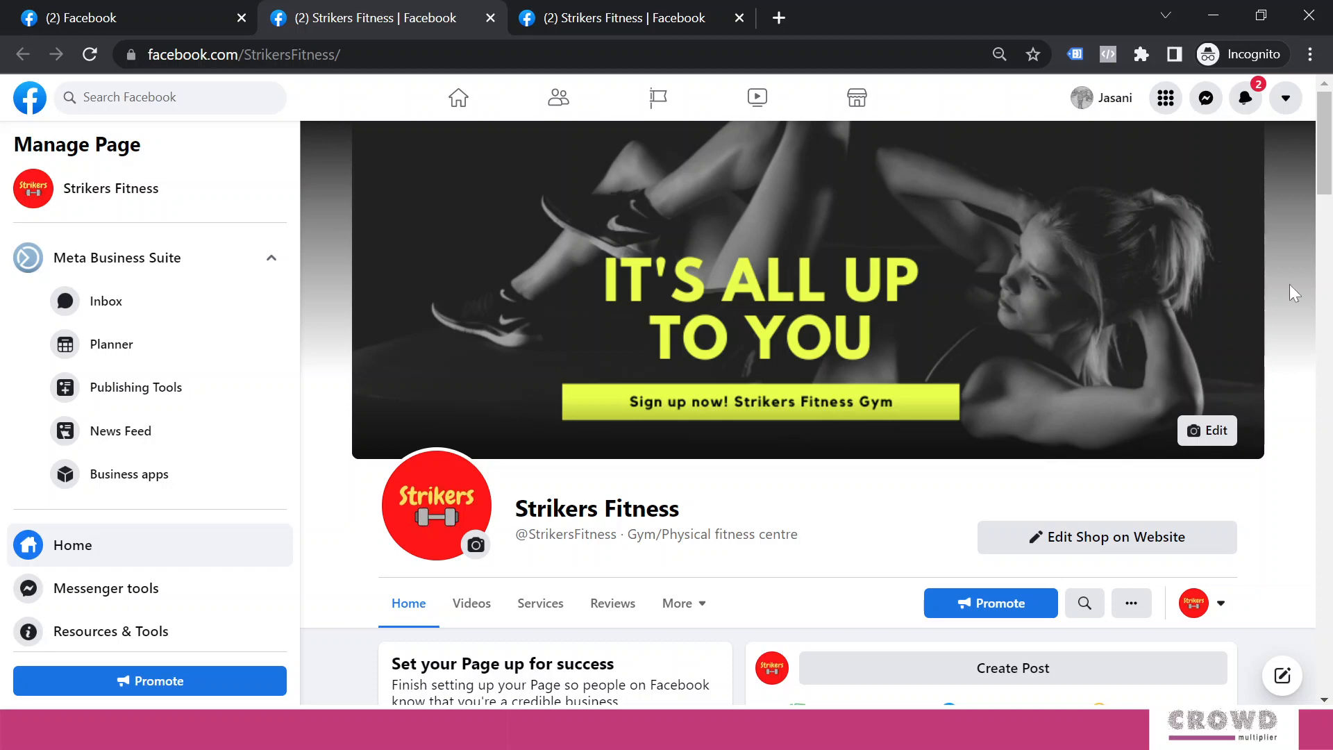
Step: Start creating a live video from the Strikers Fitness Page
scroll(1289, 284, down, 5)
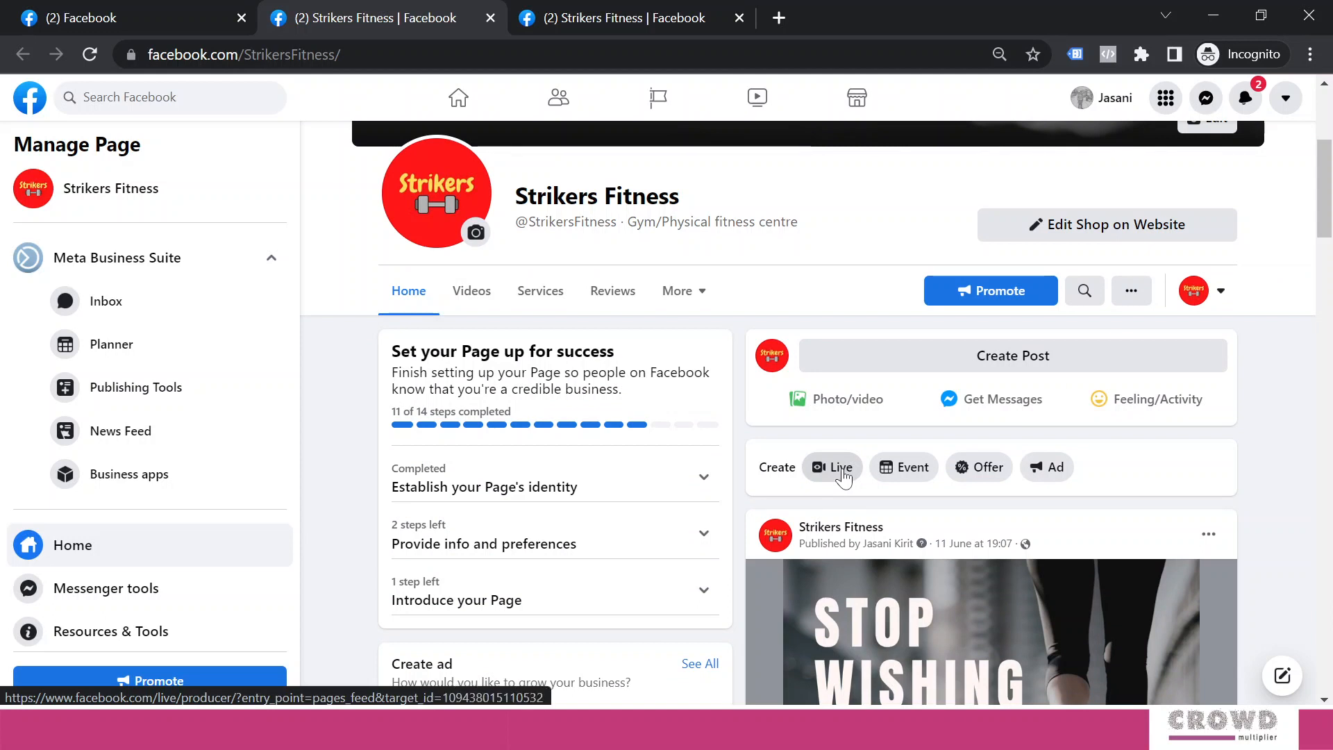
click(841, 469)
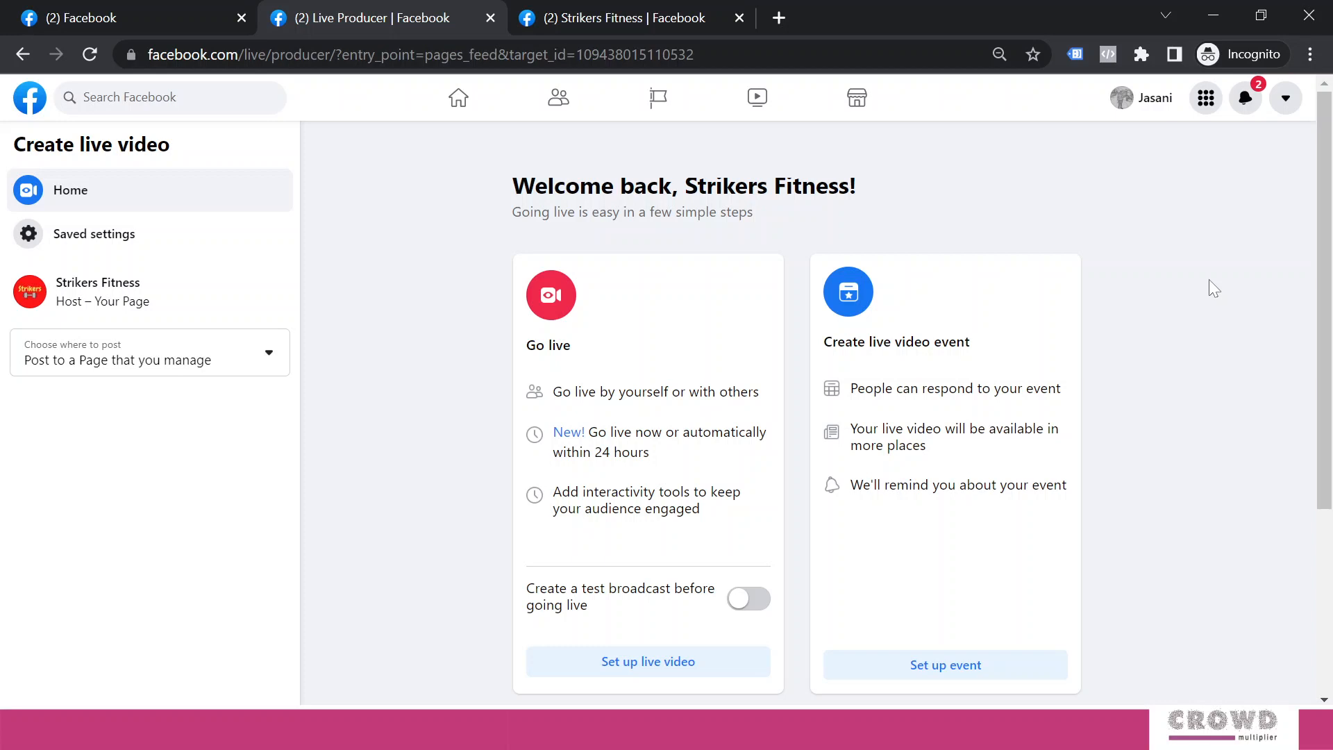
Step: Open the live video event setup, examine its form fields and desktop preview, and return to the live video home
scroll(1185, 301, down, 2)
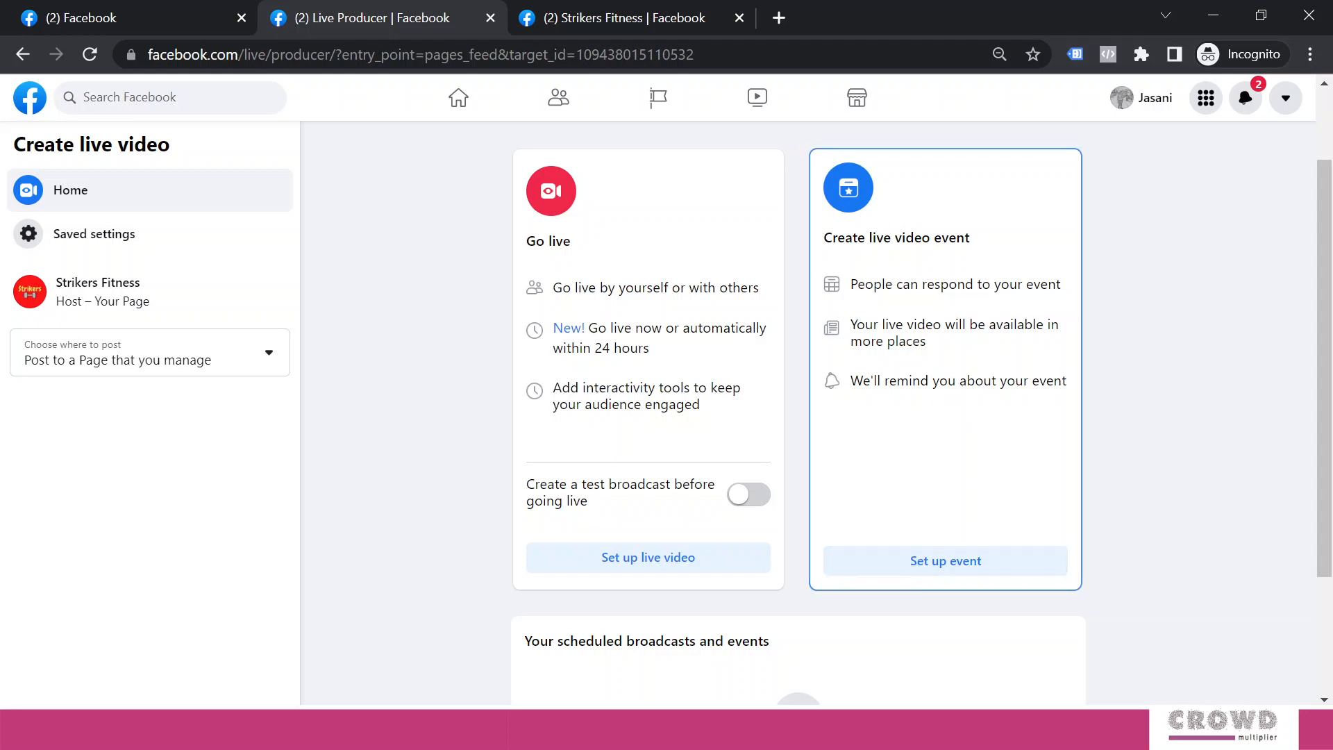
click(953, 562)
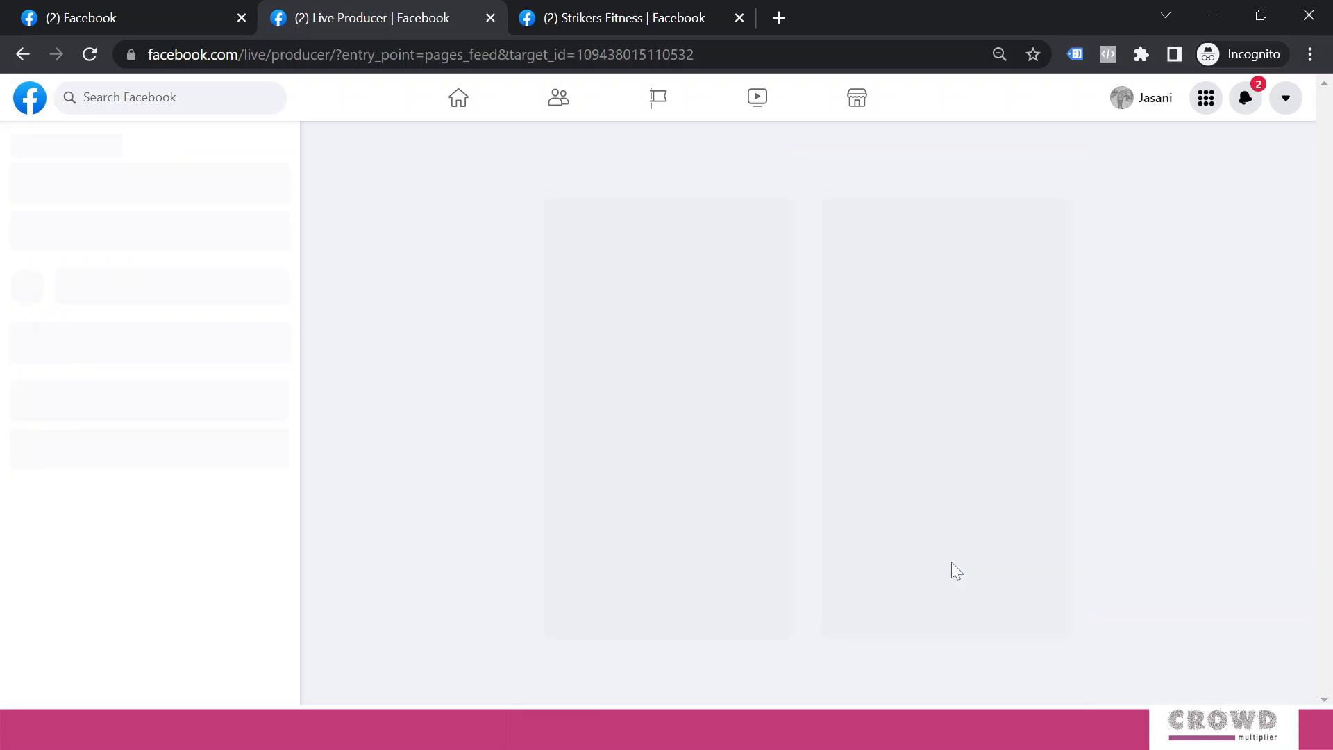
scroll(198, 268, down, 5)
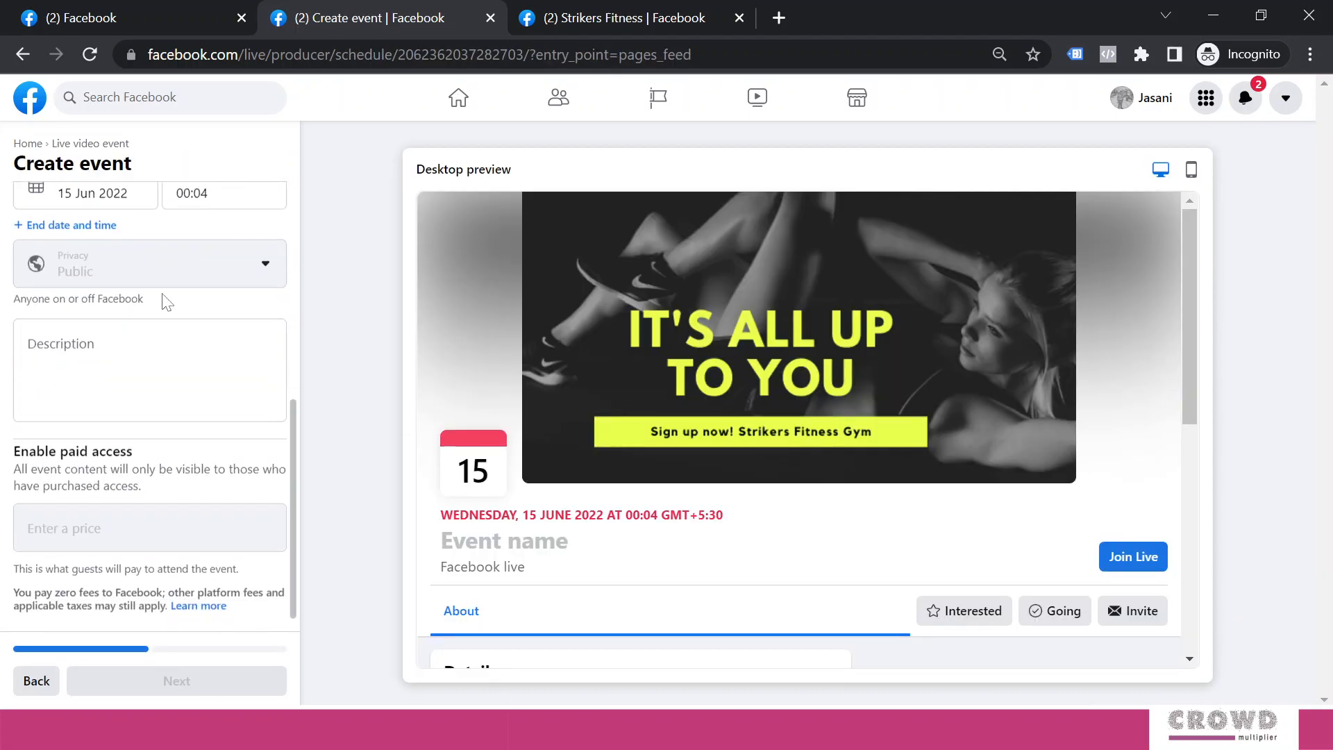
scroll(682, 280, down, 5)
scroll(683, 281, down, 3)
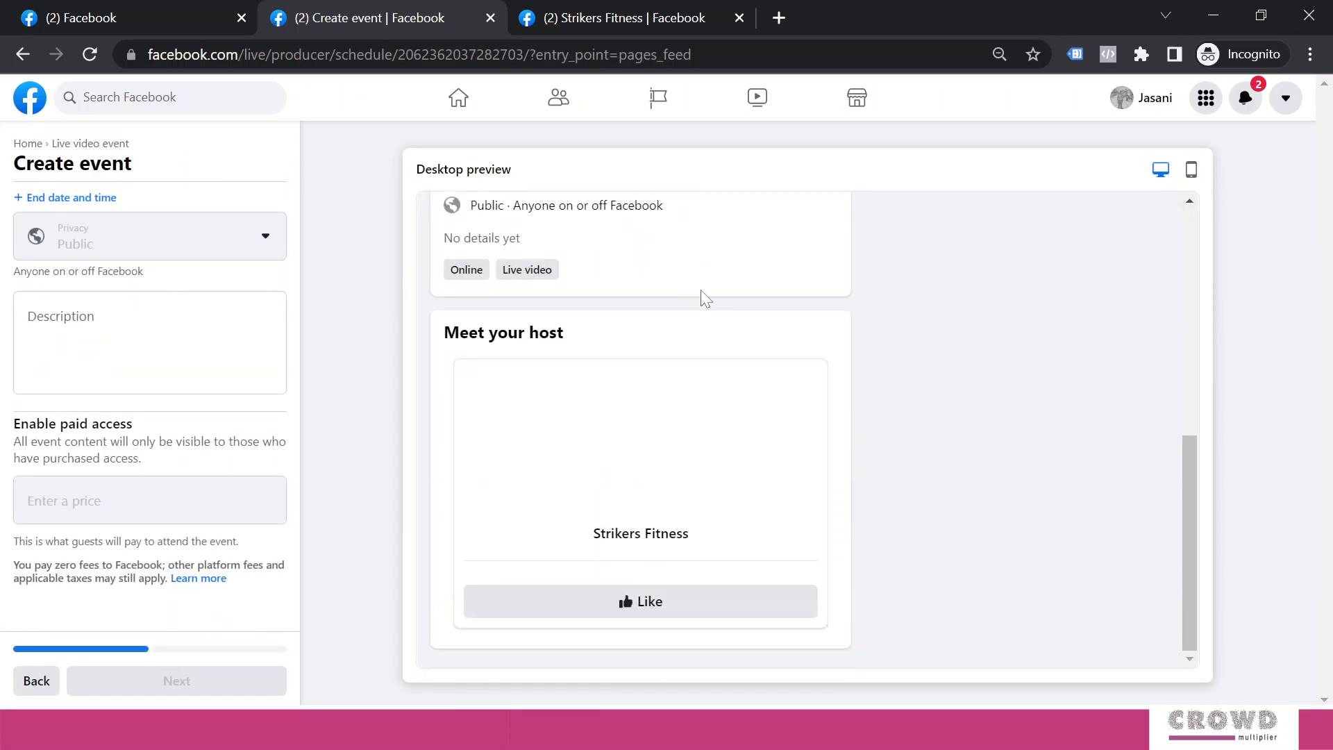
scroll(700, 290, up, 7)
scroll(173, 344, up, 5)
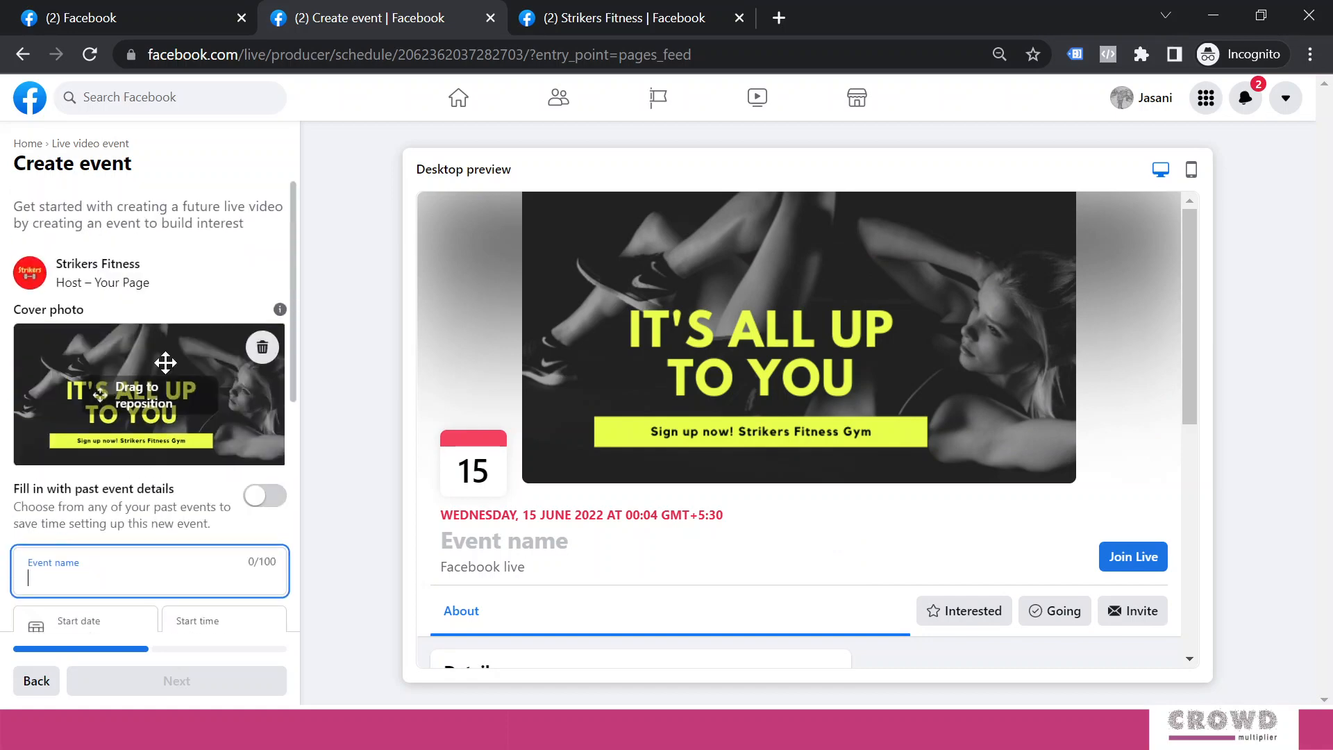
scroll(184, 267, down, 5)
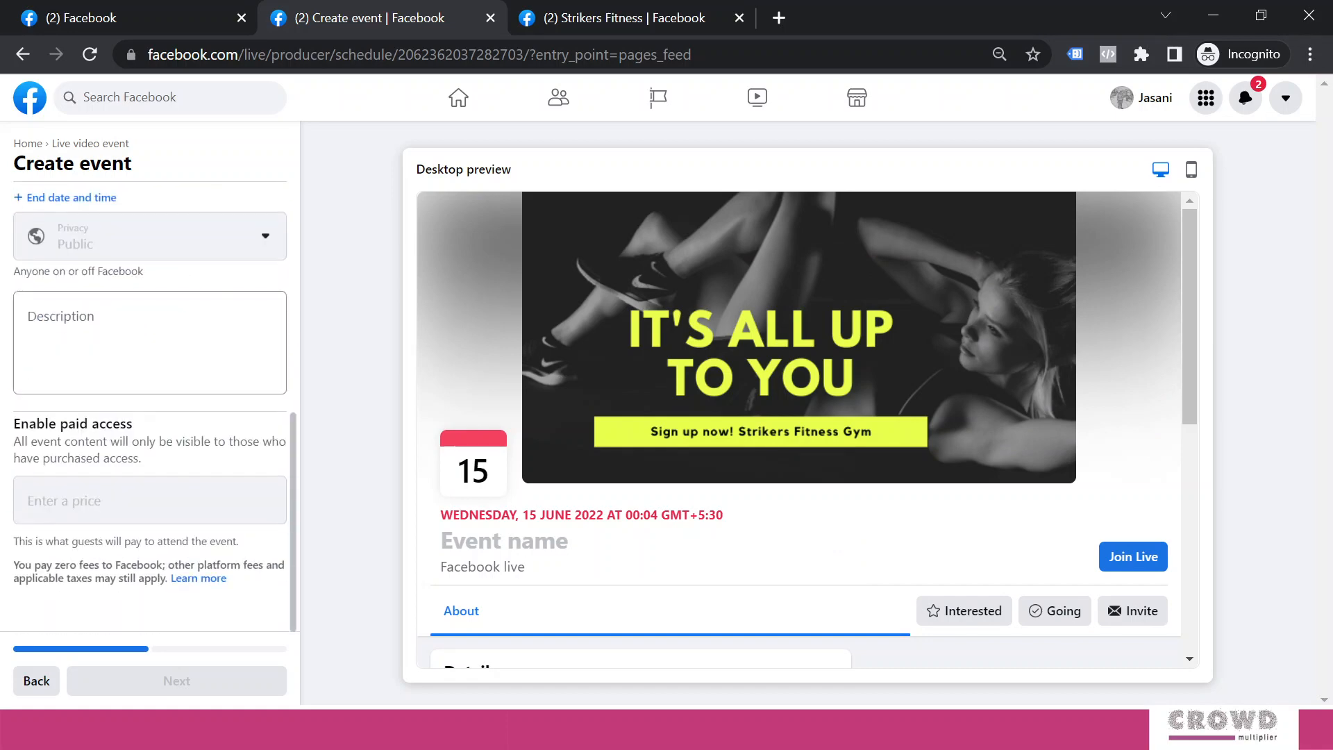
scroll(184, 402, up, 5)
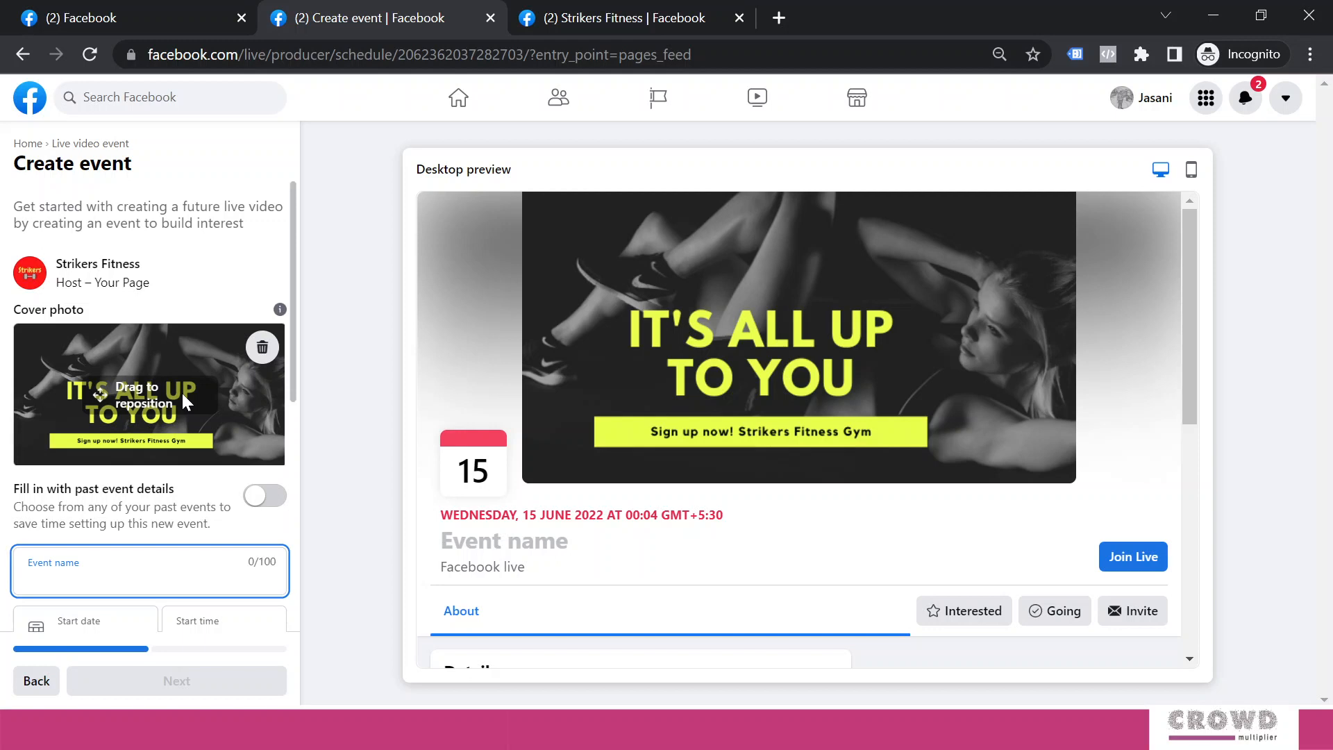
click(28, 146)
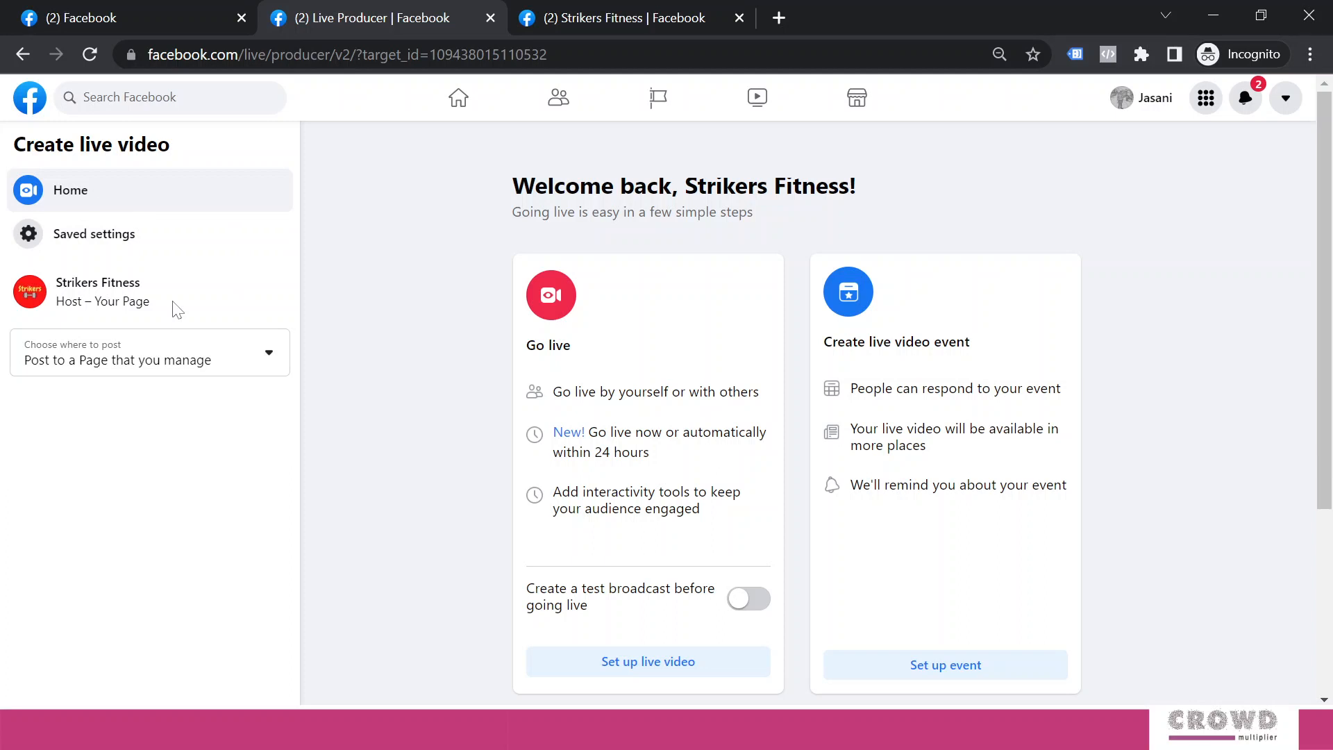
Step: Check the available posting destinations and the Pages that can be selected for the live video
click(270, 359)
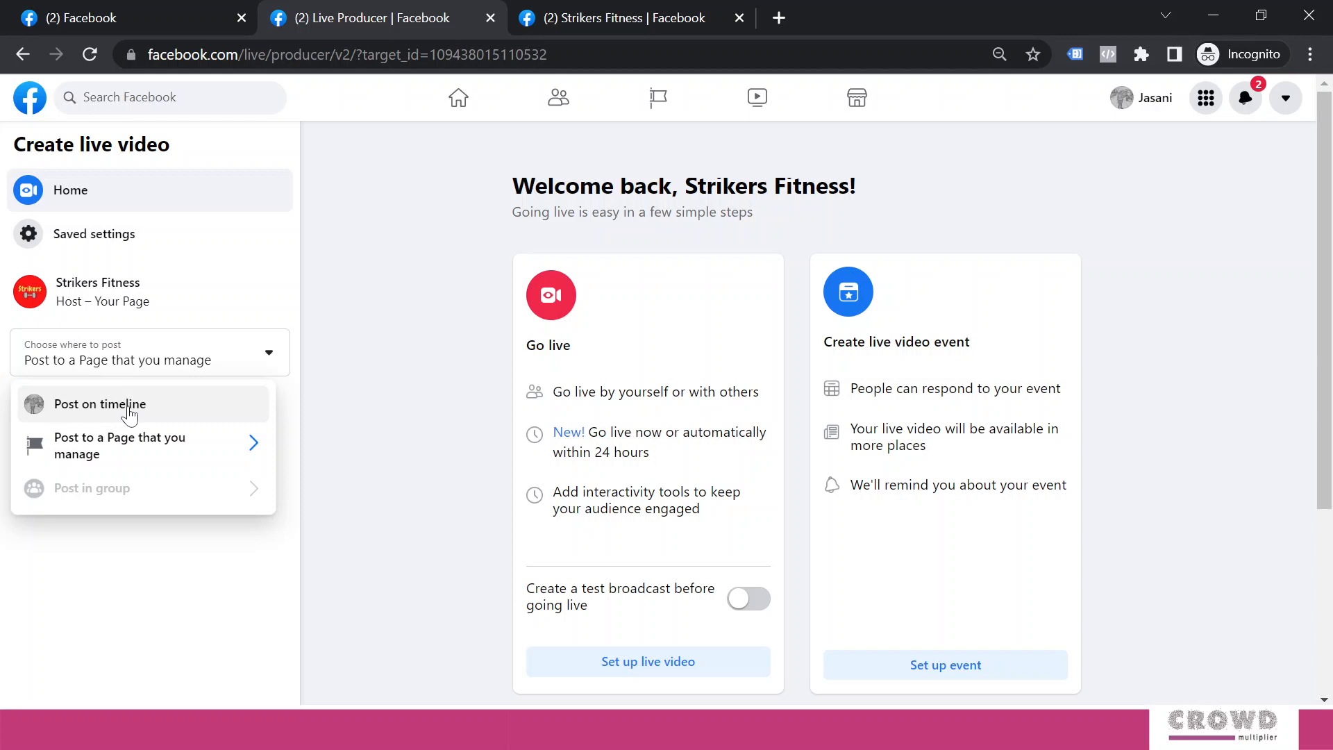
click(154, 455)
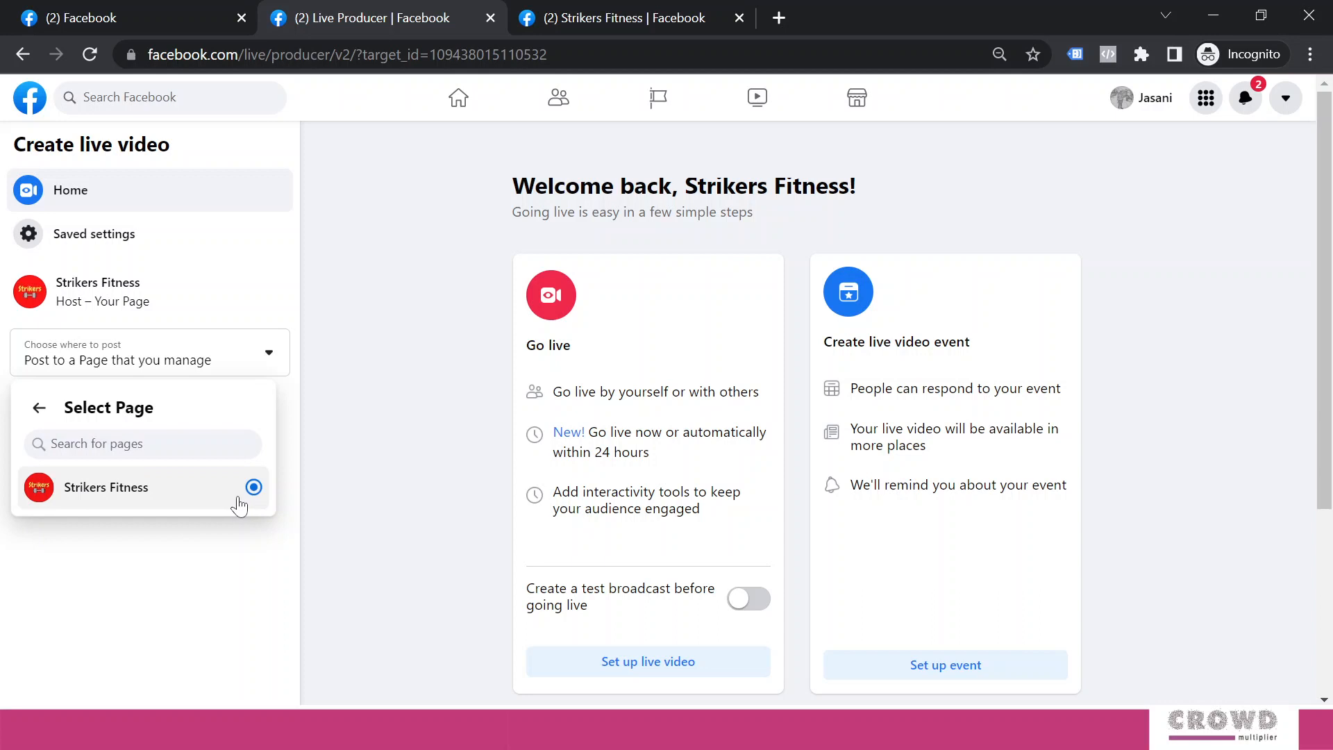
click(360, 384)
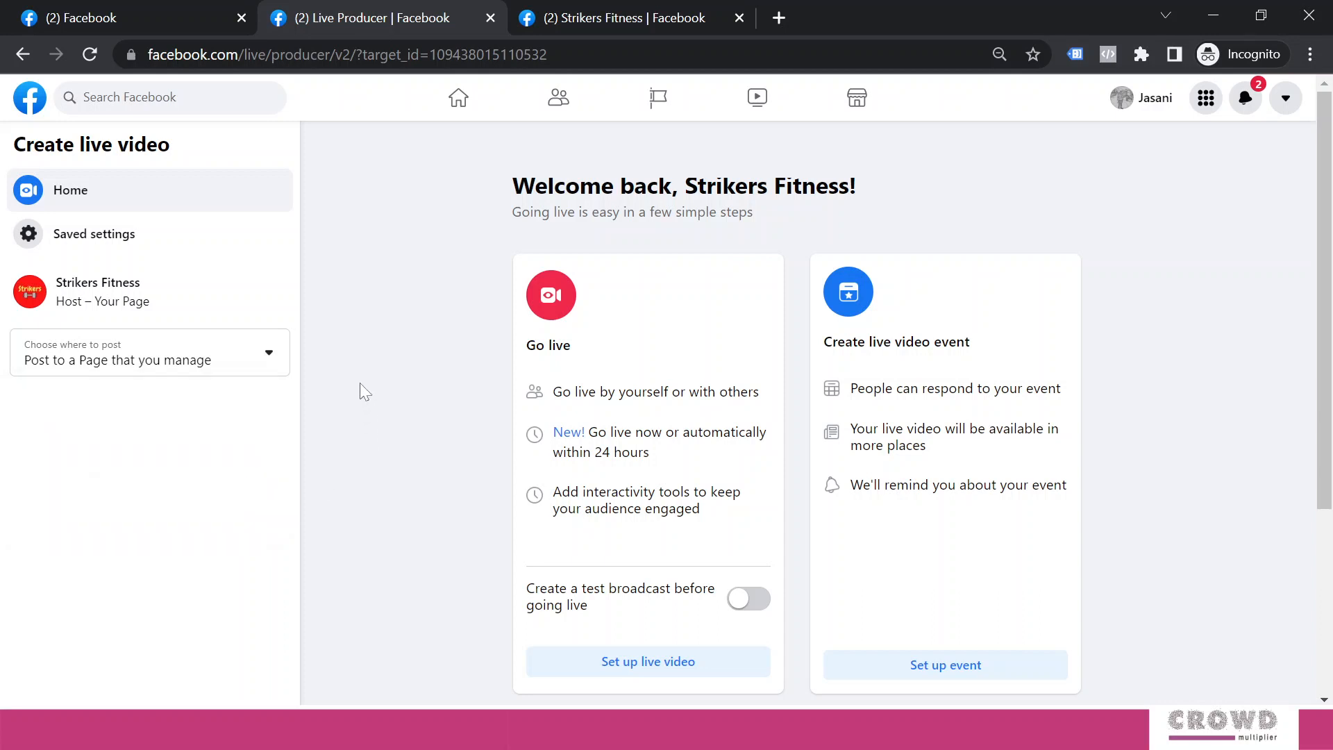
Step: Set up a live video with a test broadcast enabled, allow camera and microphone access, and dismiss the saved-settings tip
scroll(548, 267, down, 1)
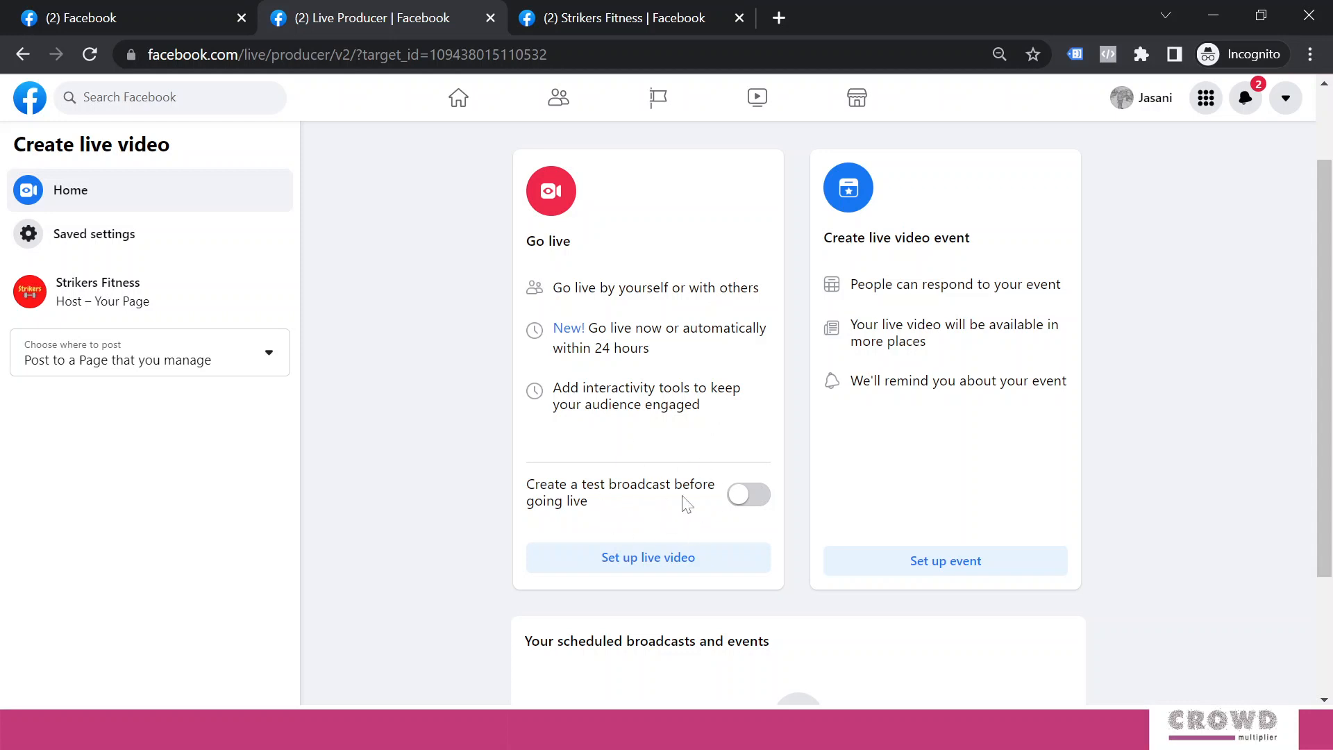
click(741, 508)
click(655, 558)
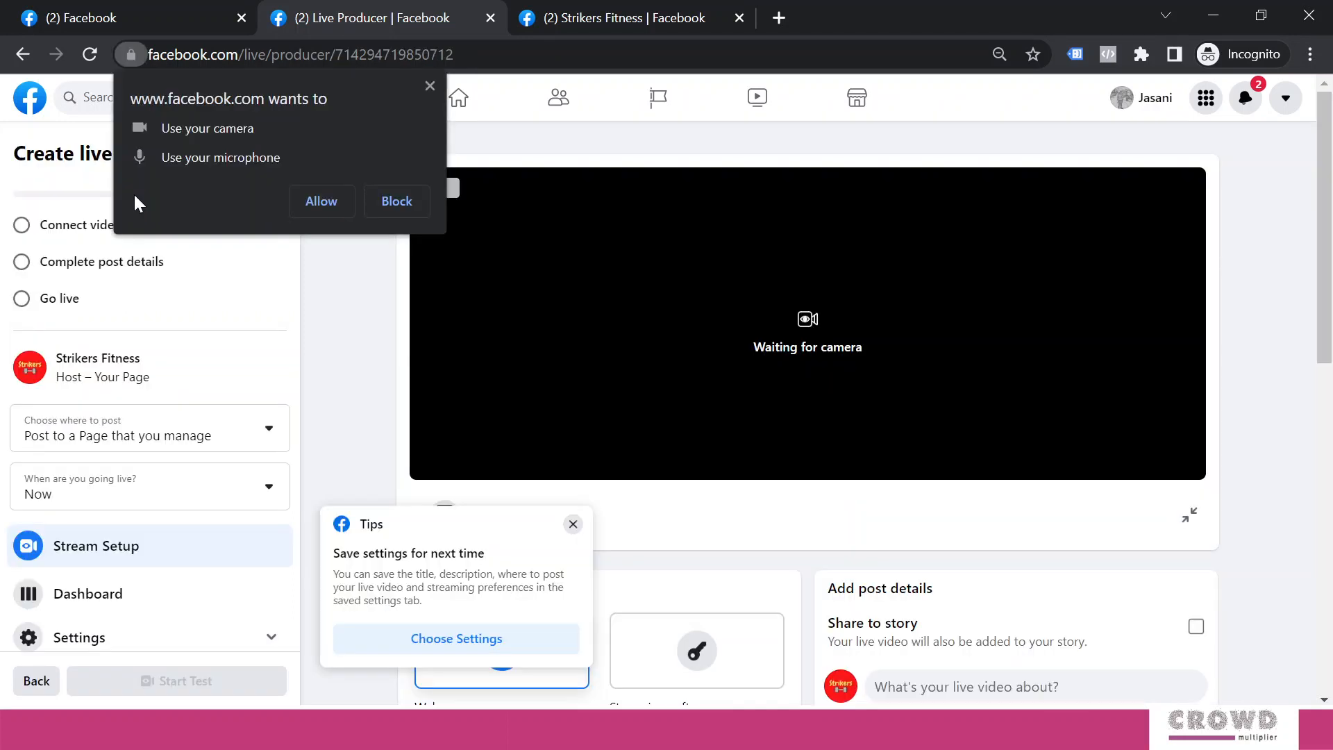
click(321, 205)
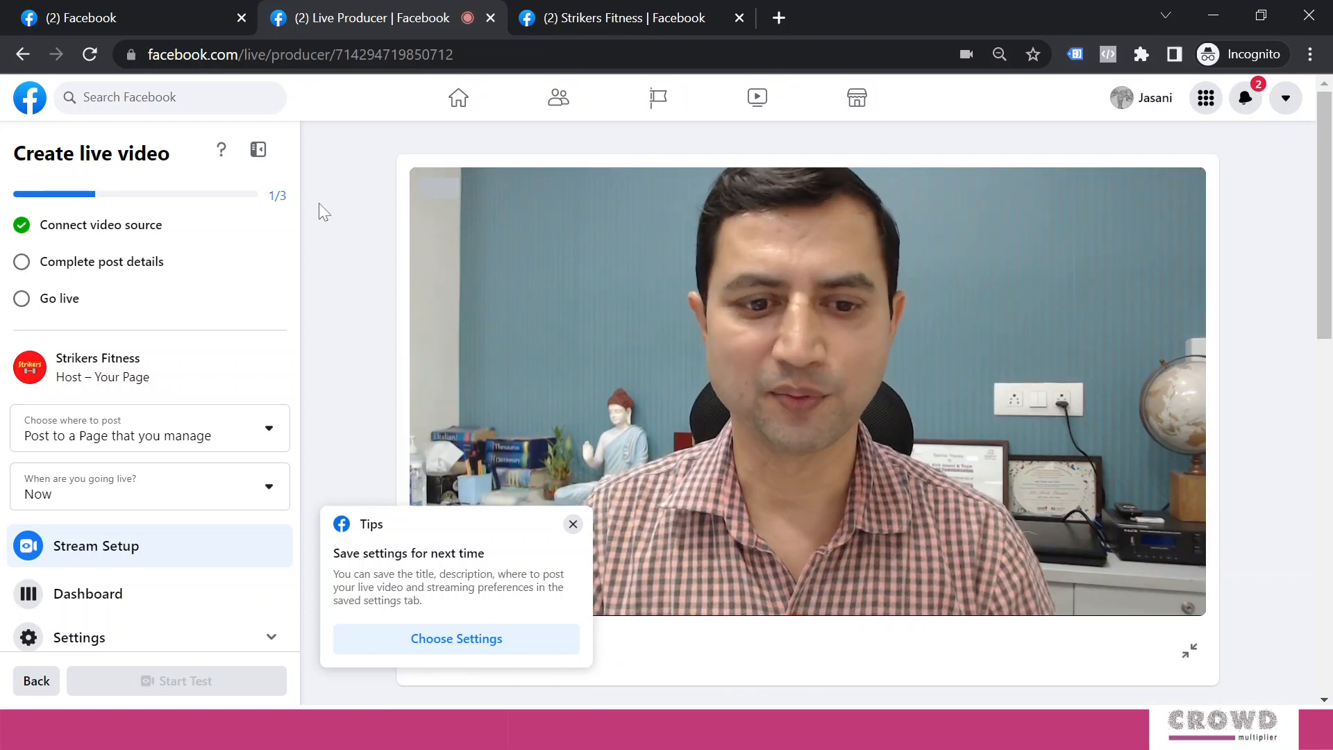
click(573, 524)
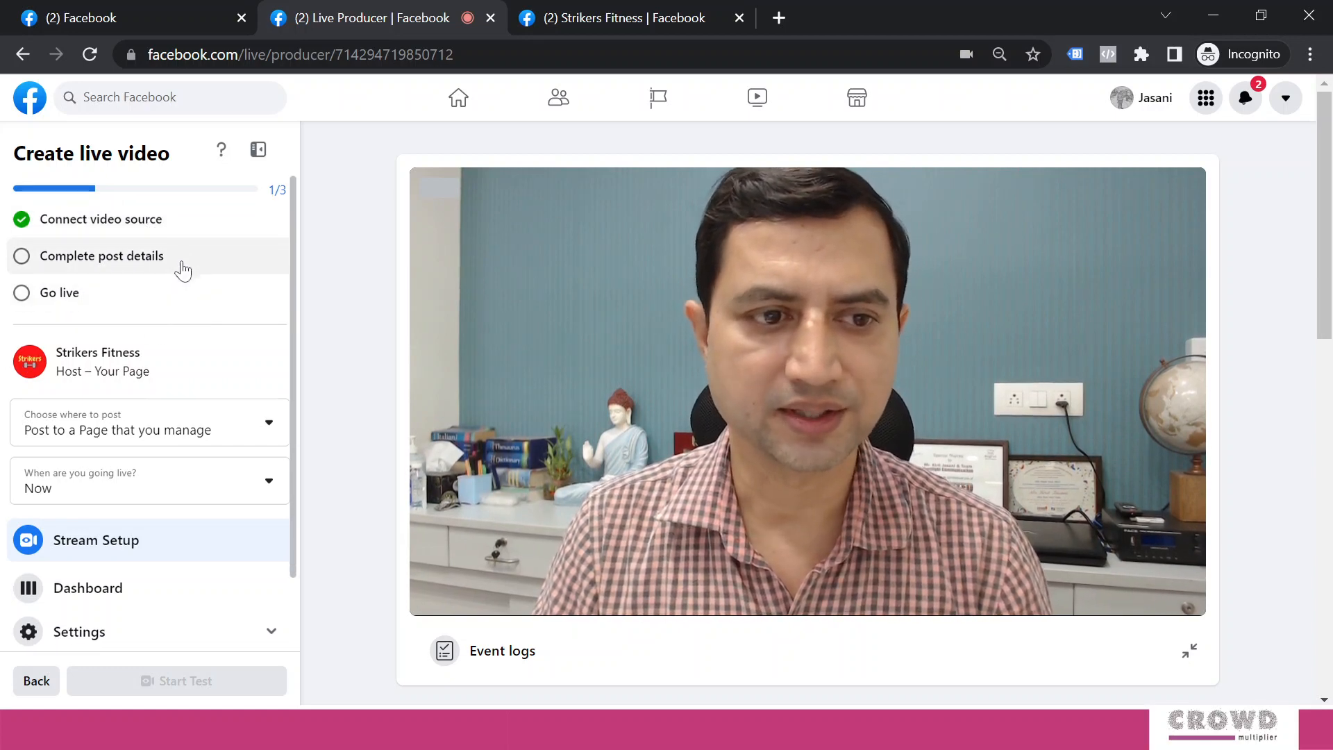
Step: Title the post "5 Benefits of Green Vegetables" and add a description covering 5 important benefits, staying in shape, "Don't miss", and, after a blank line, sharing questions
scroll(182, 264, down, 2)
scroll(160, 274, up, 2)
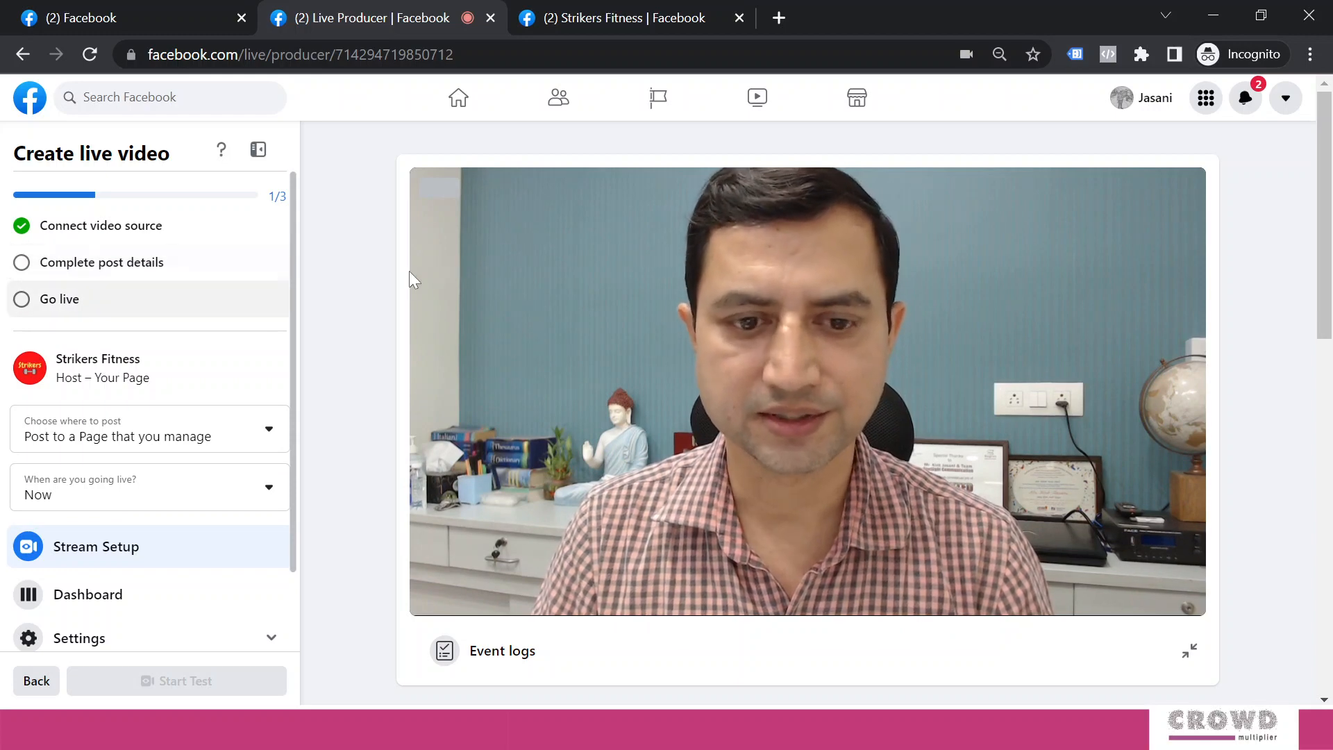
scroll(374, 245, down, 7)
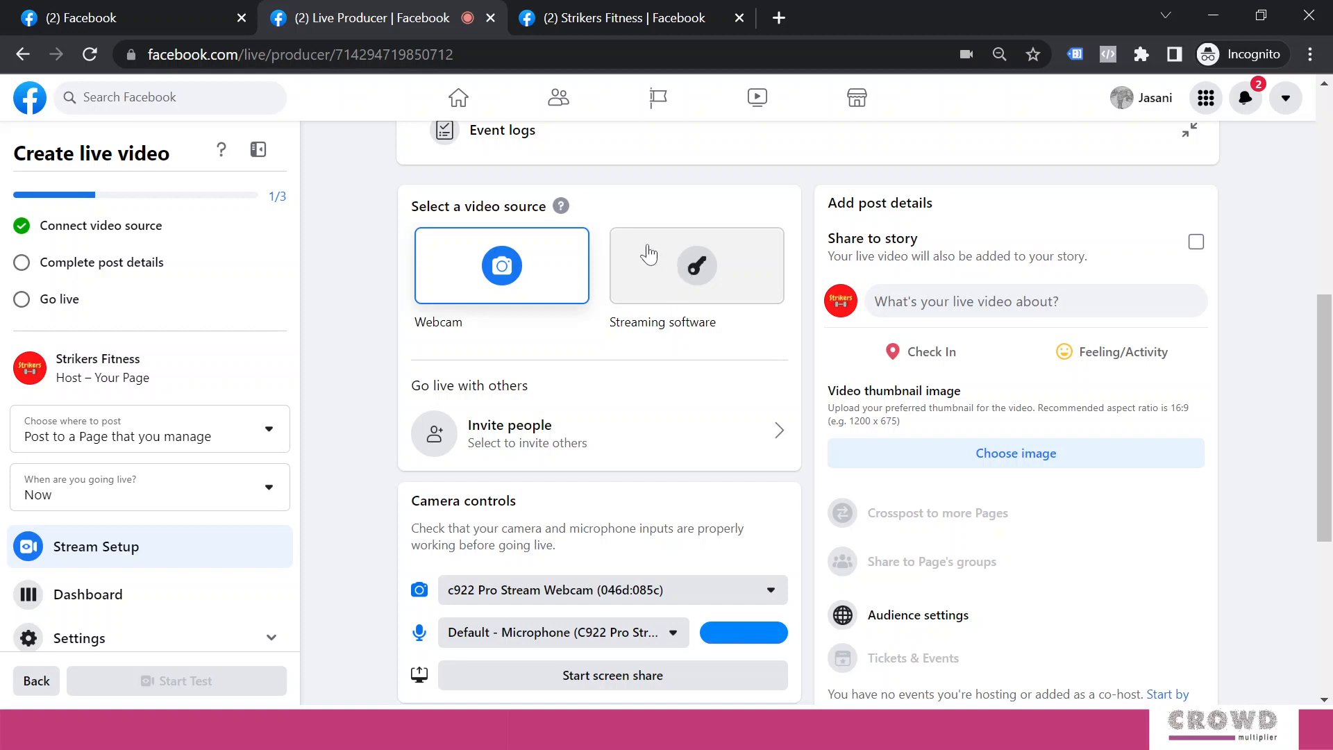
scroll(692, 279, down, 2)
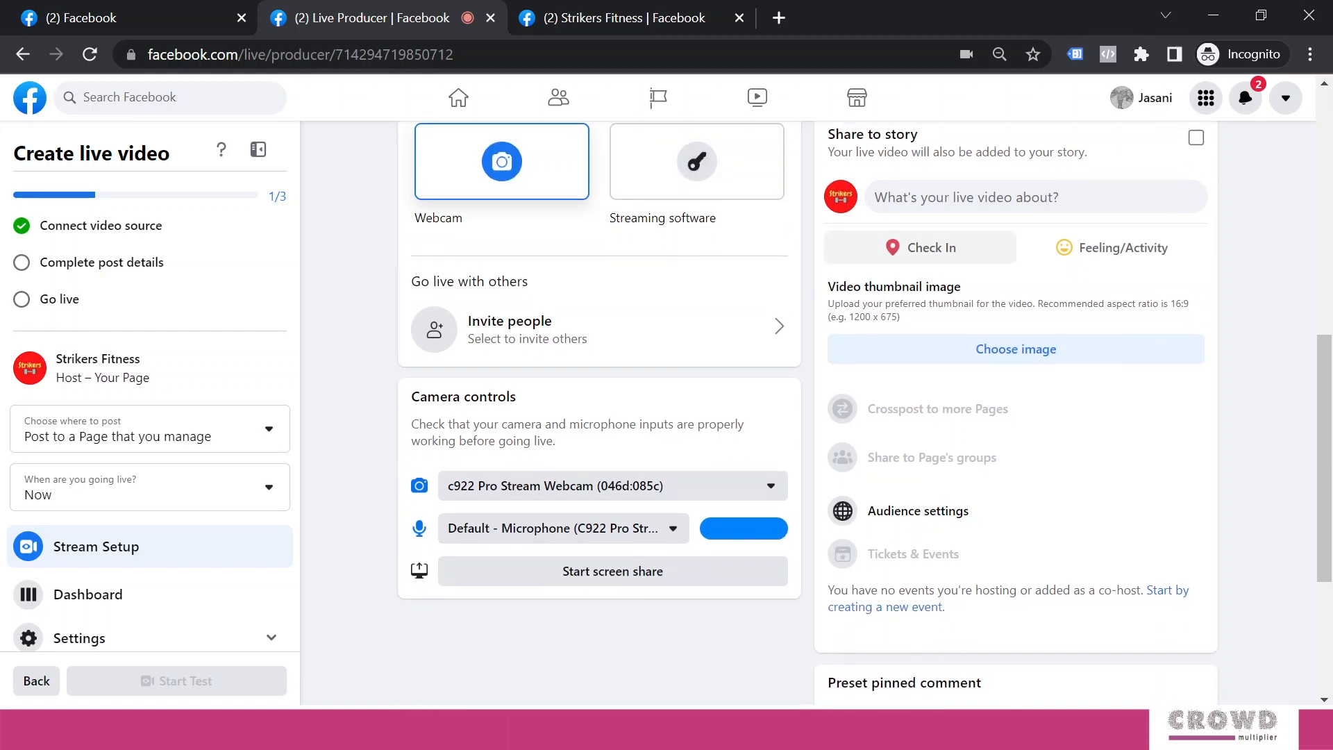
scroll(694, 285, up, 2)
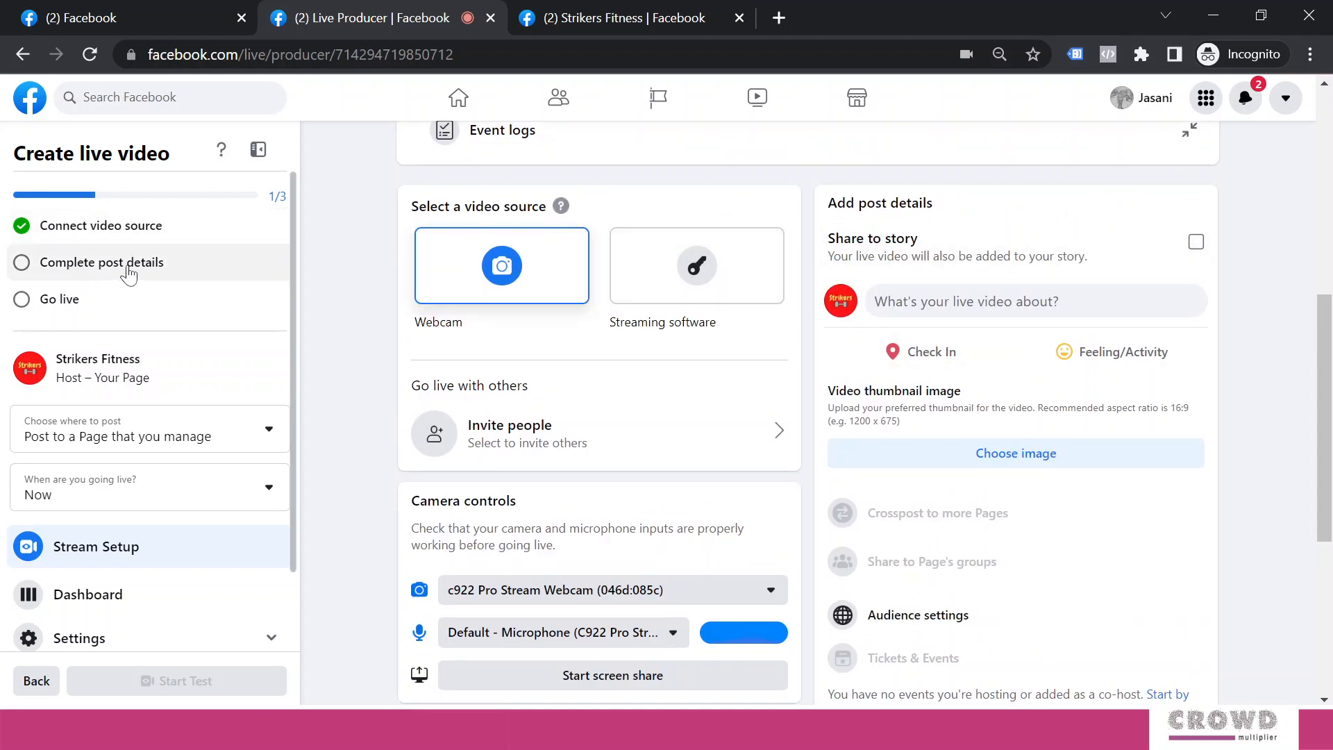
click(961, 304)
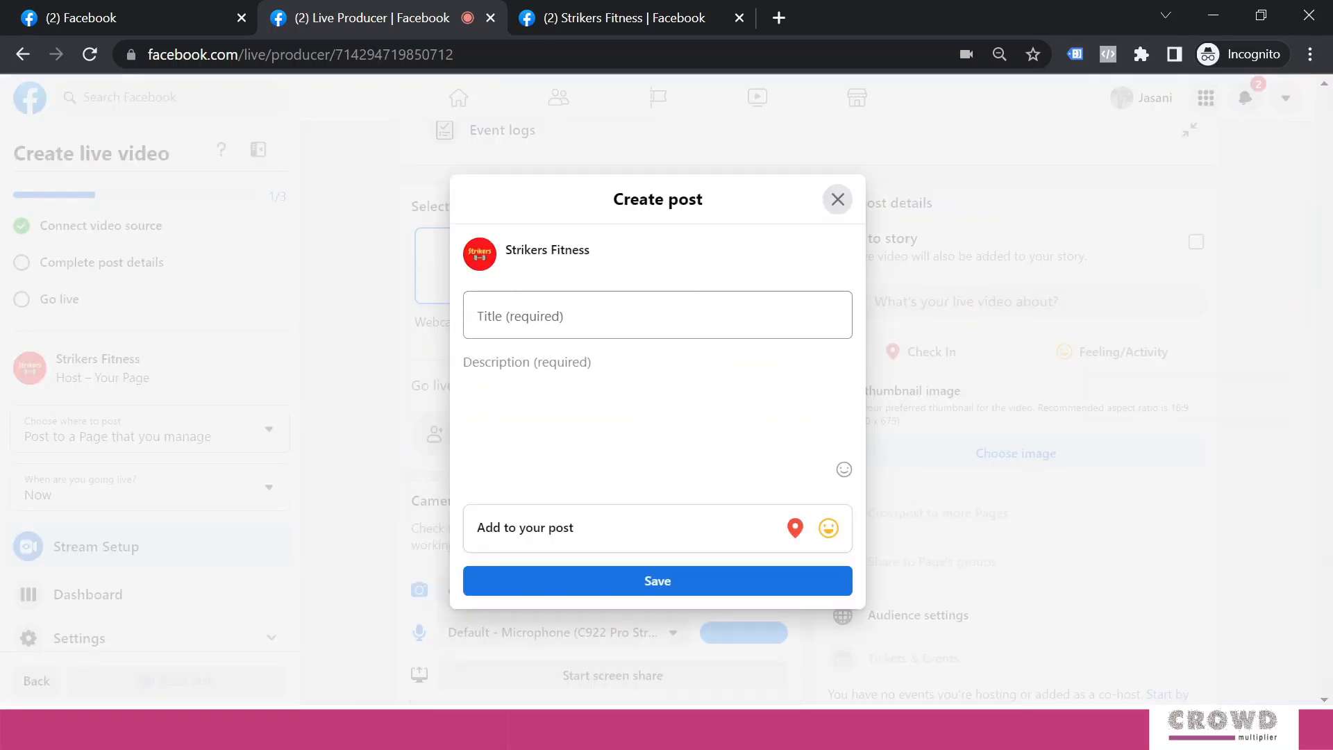
click(597, 317)
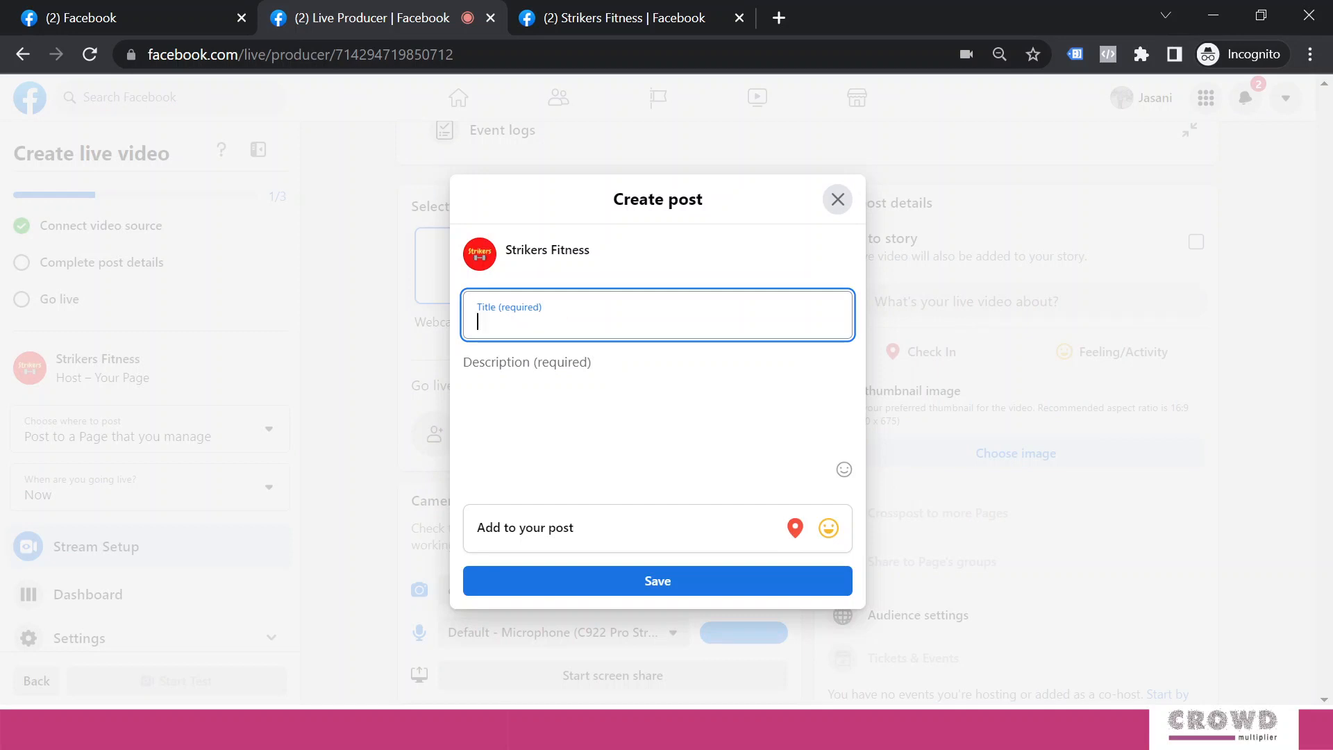
text(5 Benefits of Green Vegetables)
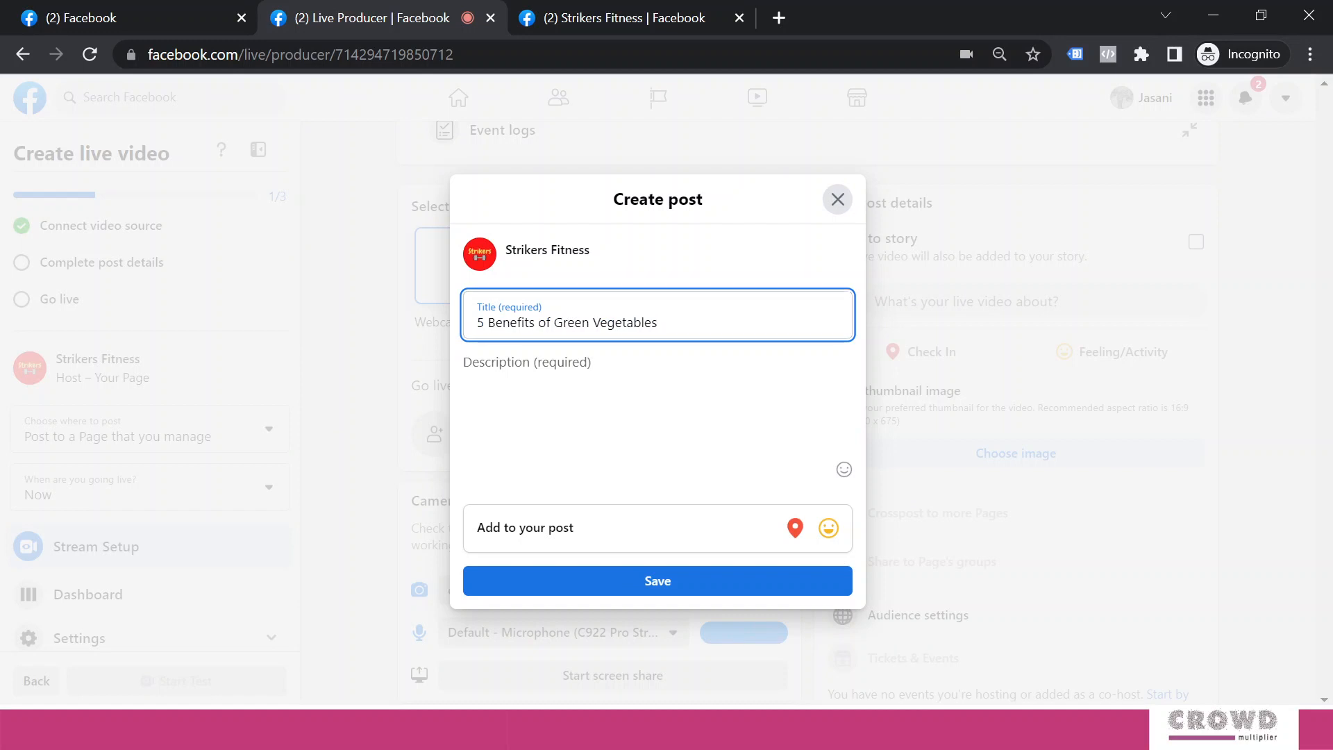
click(528, 362)
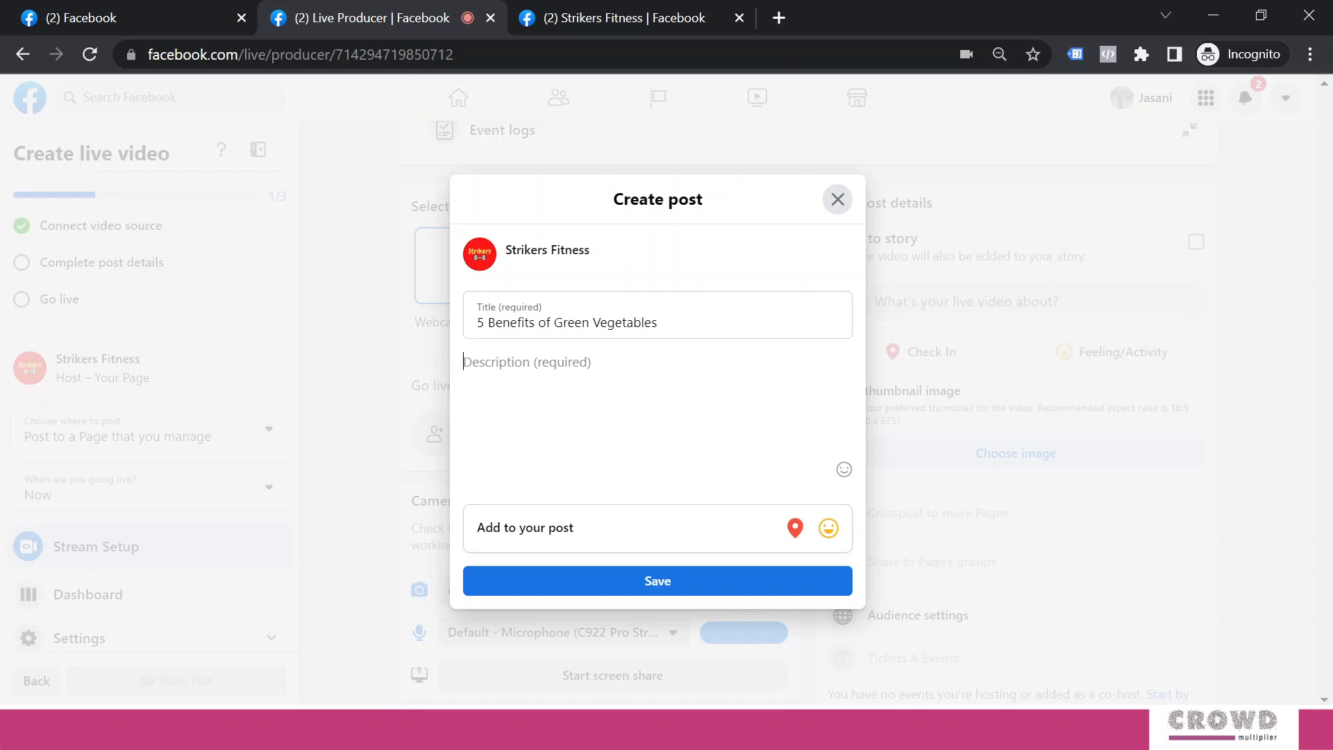
text(In this live session we will talk about 5 important benefits of Green Vegetables. This will certainly help you stay in shape. Don’t miss. During the Live you can share your questions as well.)
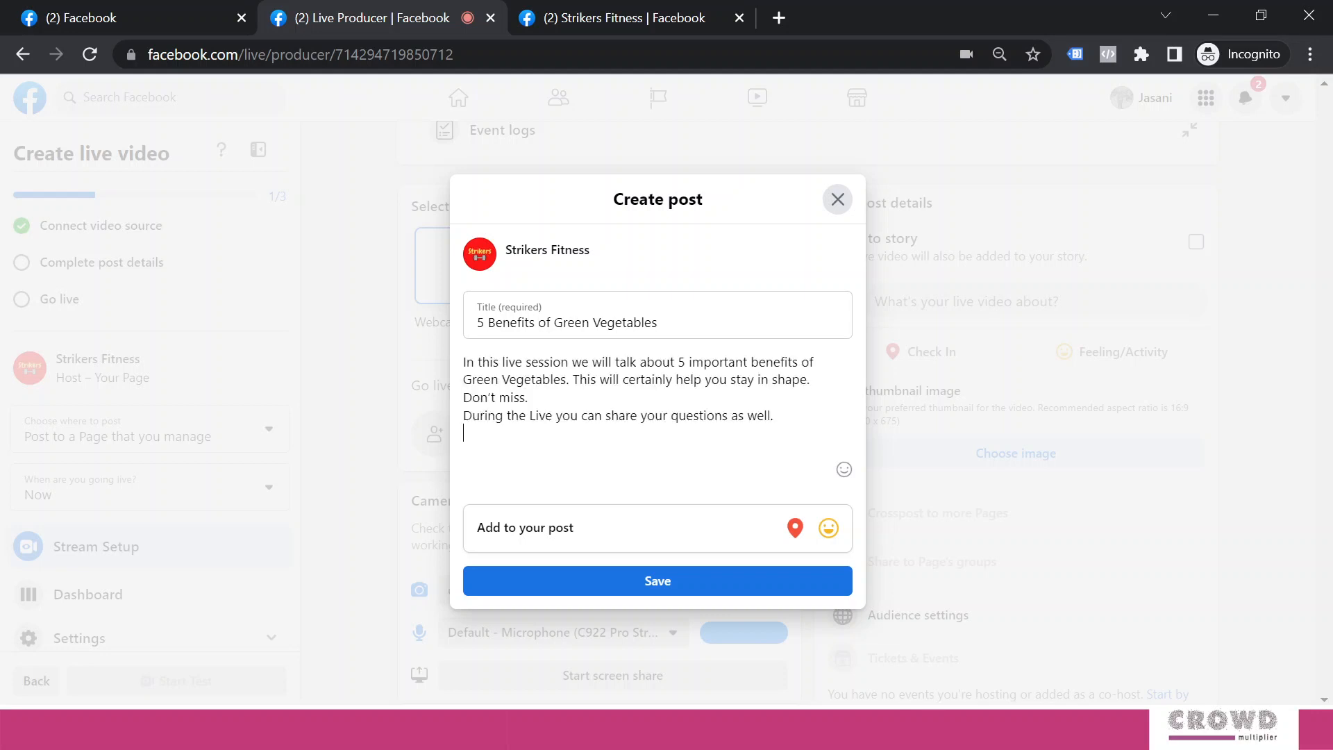
key(Return)
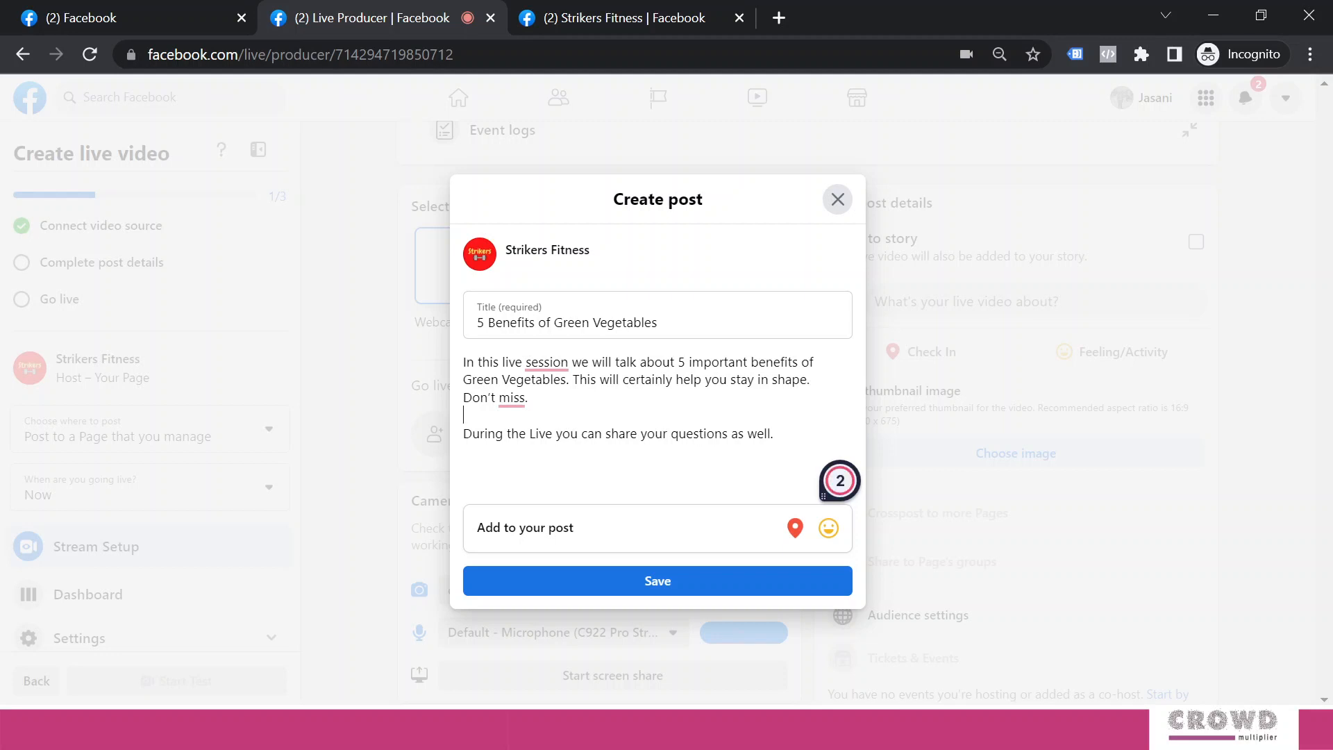
Step: Search for the Strikers Fitness location and add it to the live video post as the check-in
click(794, 529)
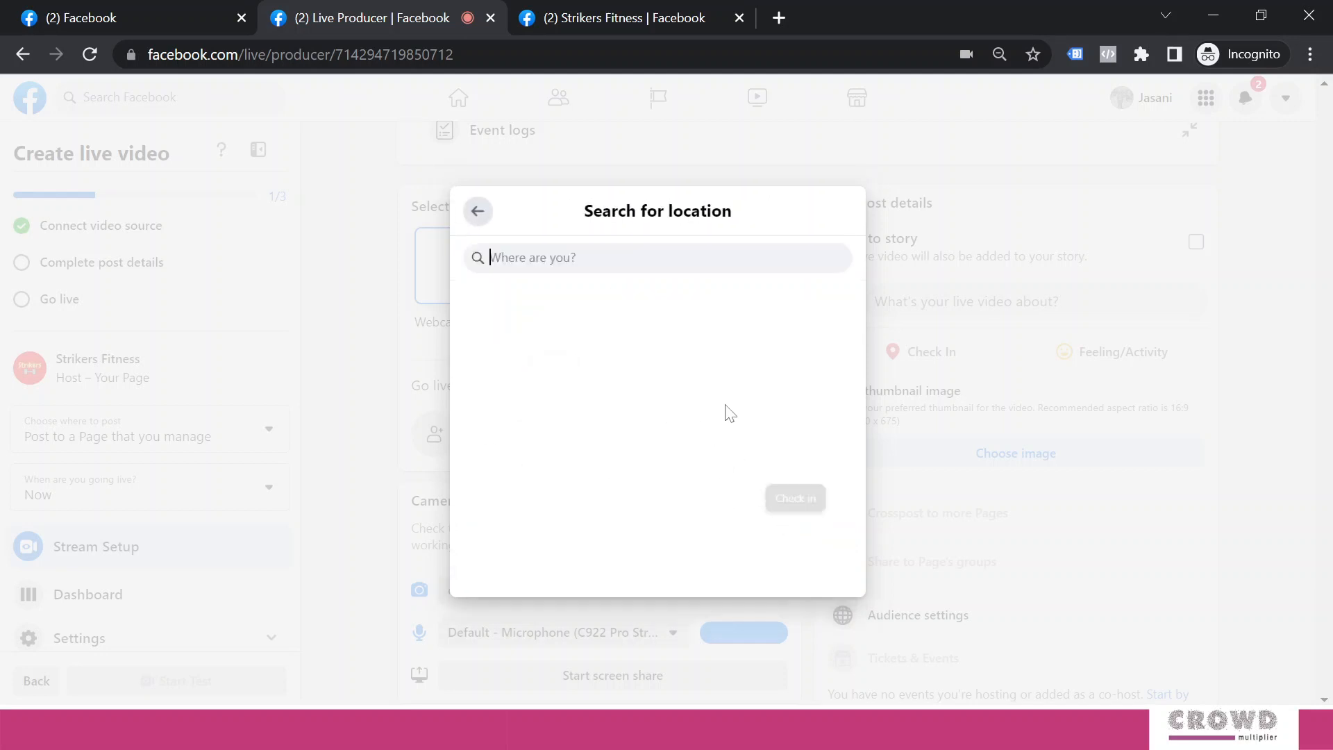
text(sy)
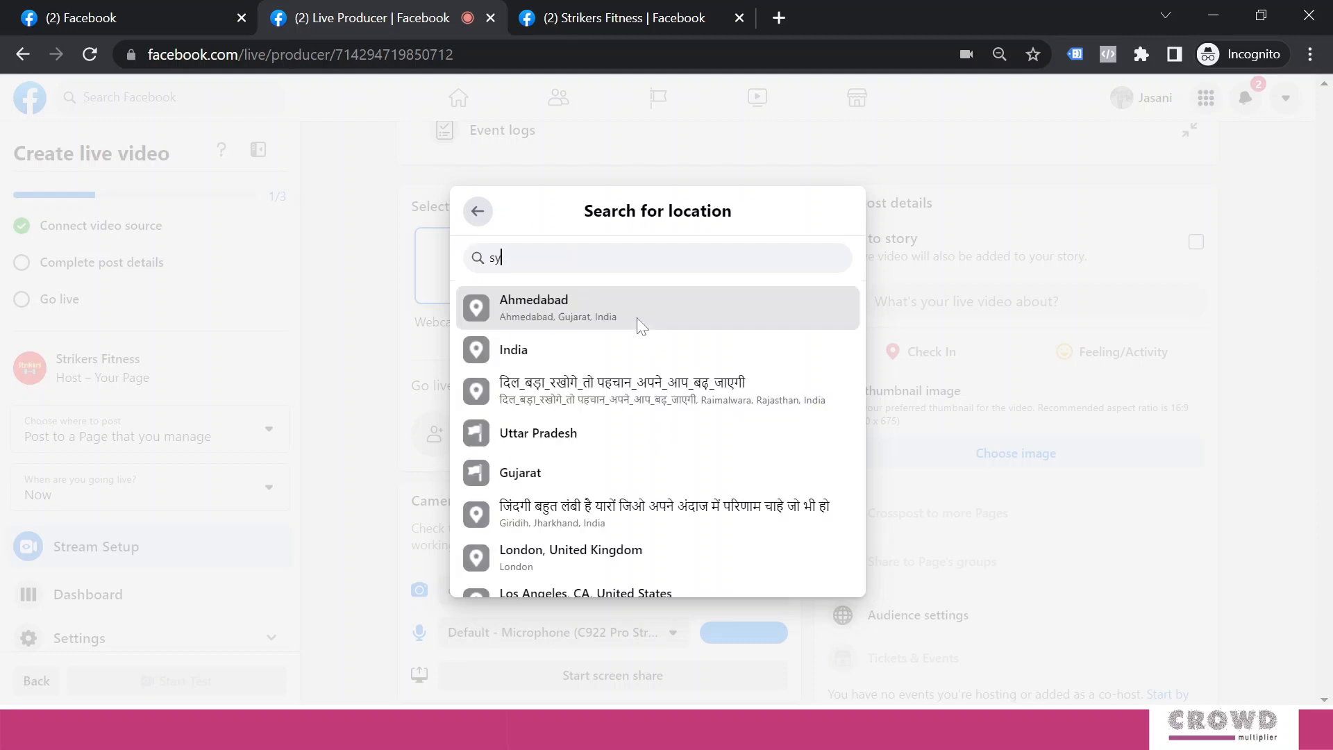
key(BackSpace)
text(triker)
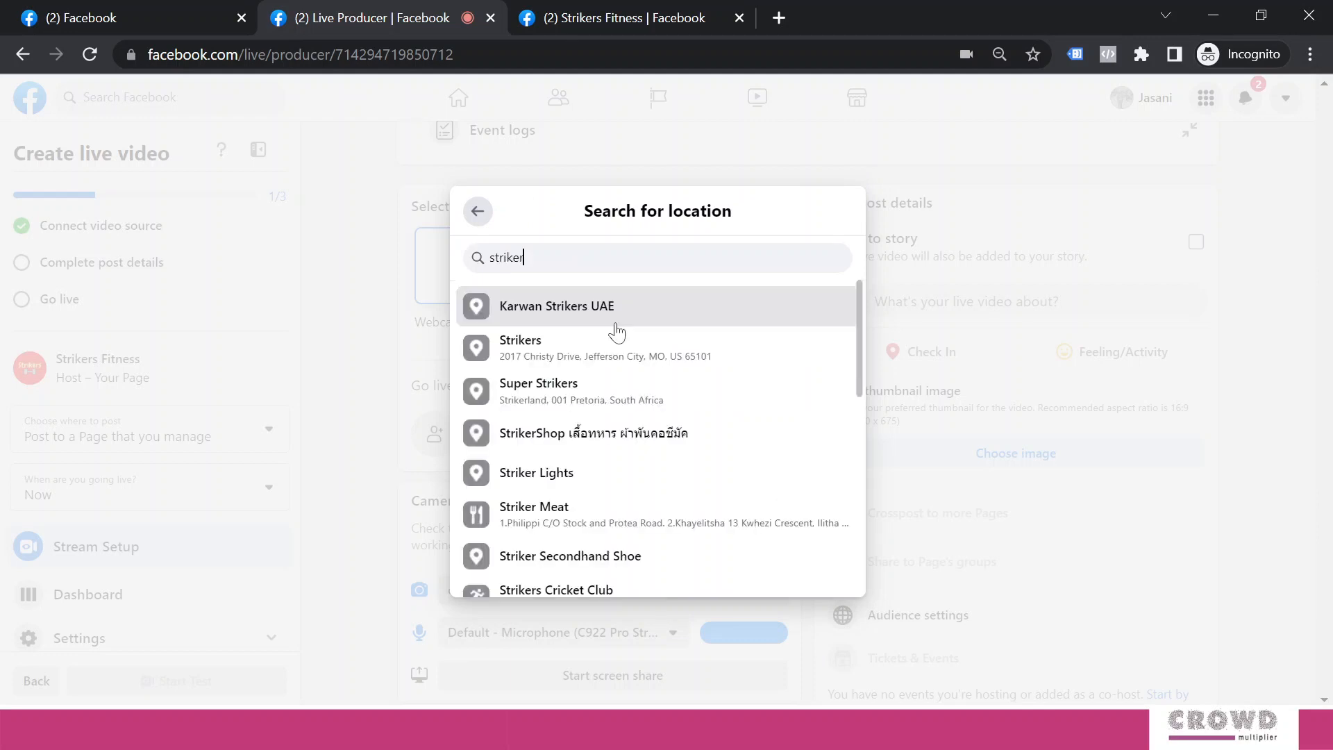
text(s fiten)
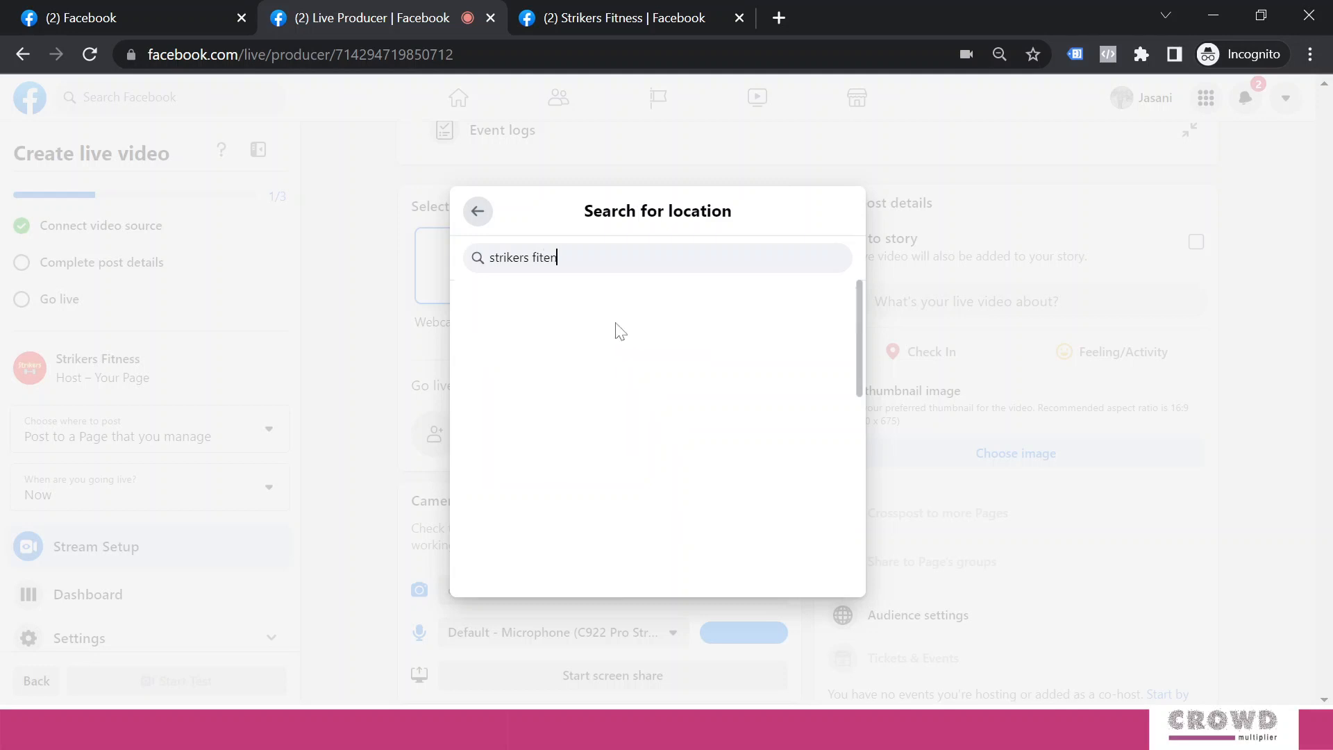
key(BackSpace)
key(BackSpace)
key(BackSpace)
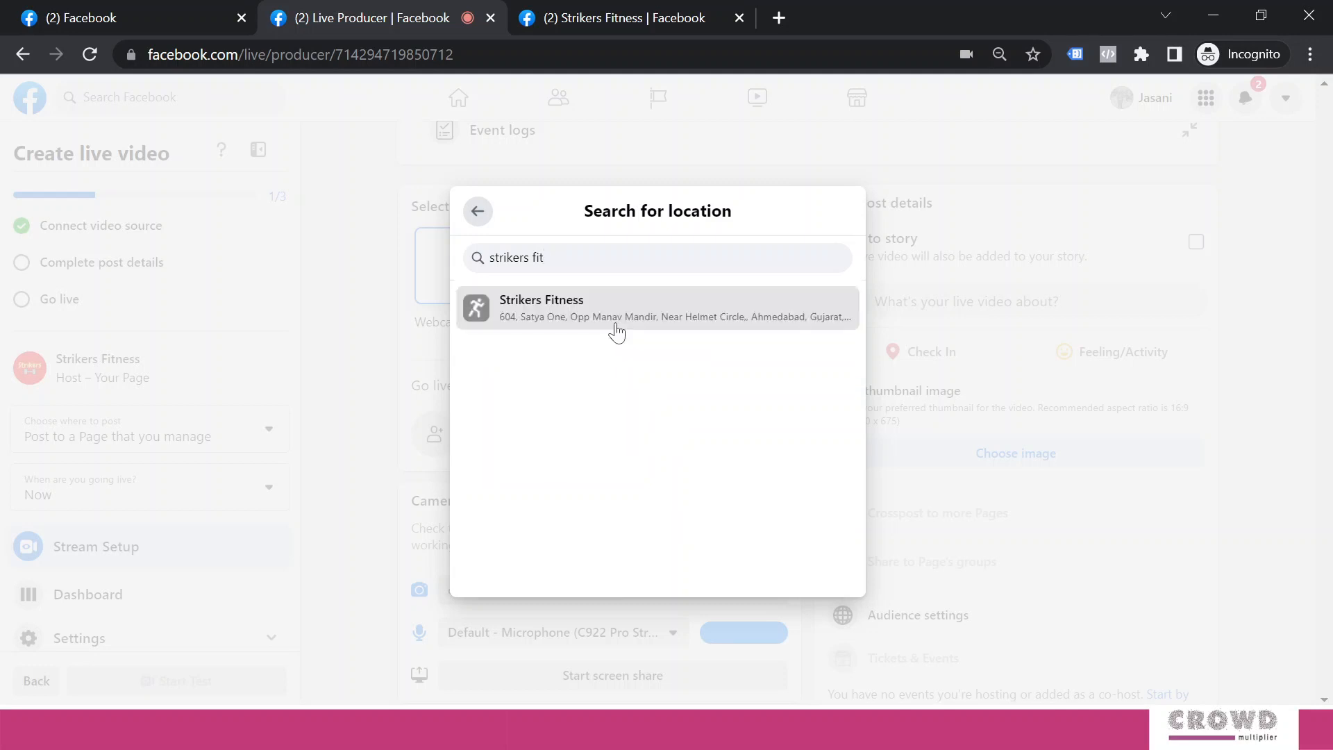
text(tn)
click(576, 303)
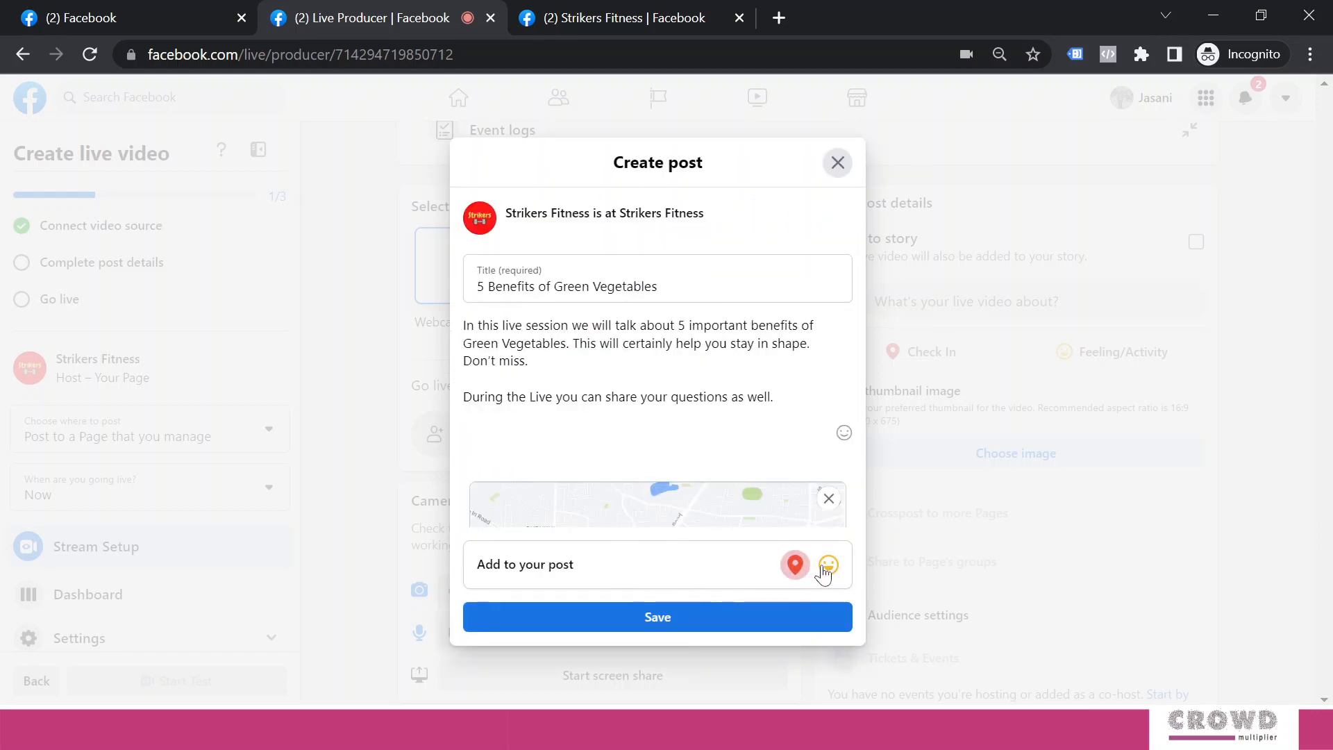
Step: Add the feeling "happy" to the live video post
click(828, 564)
click(514, 343)
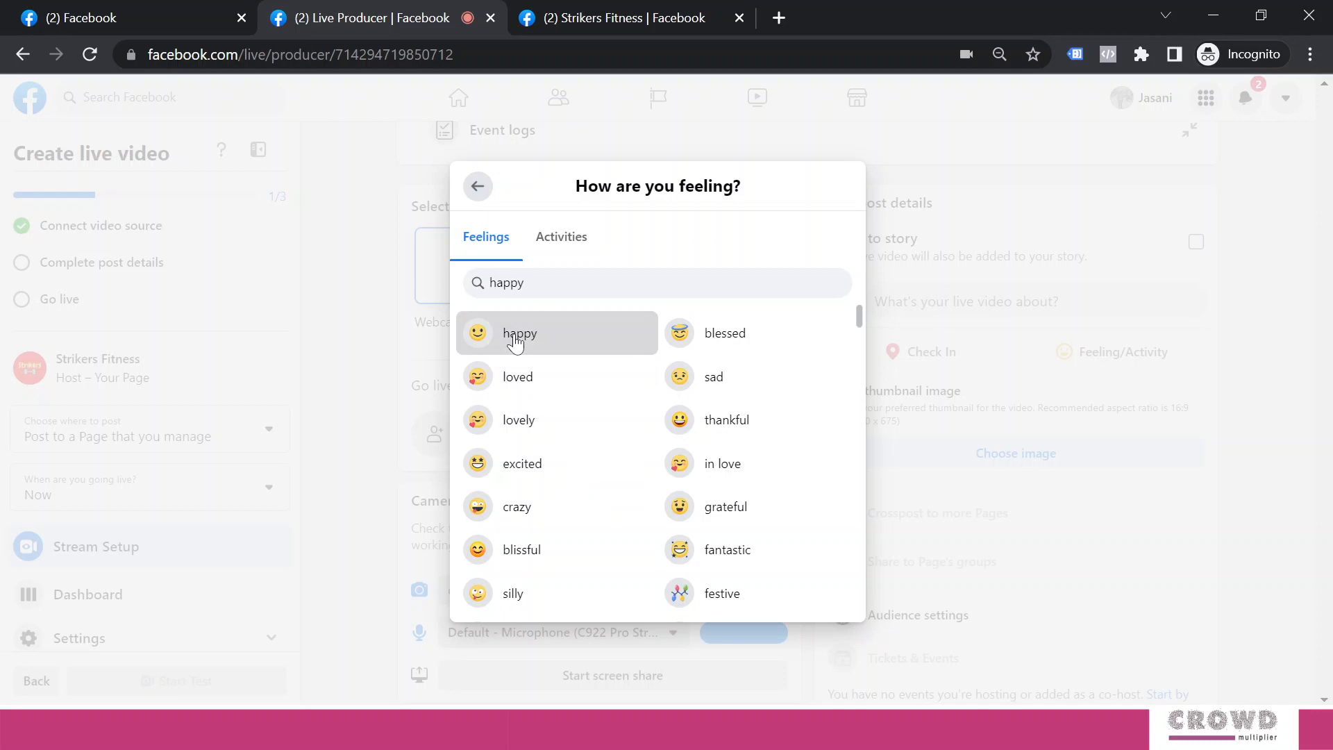
click(514, 342)
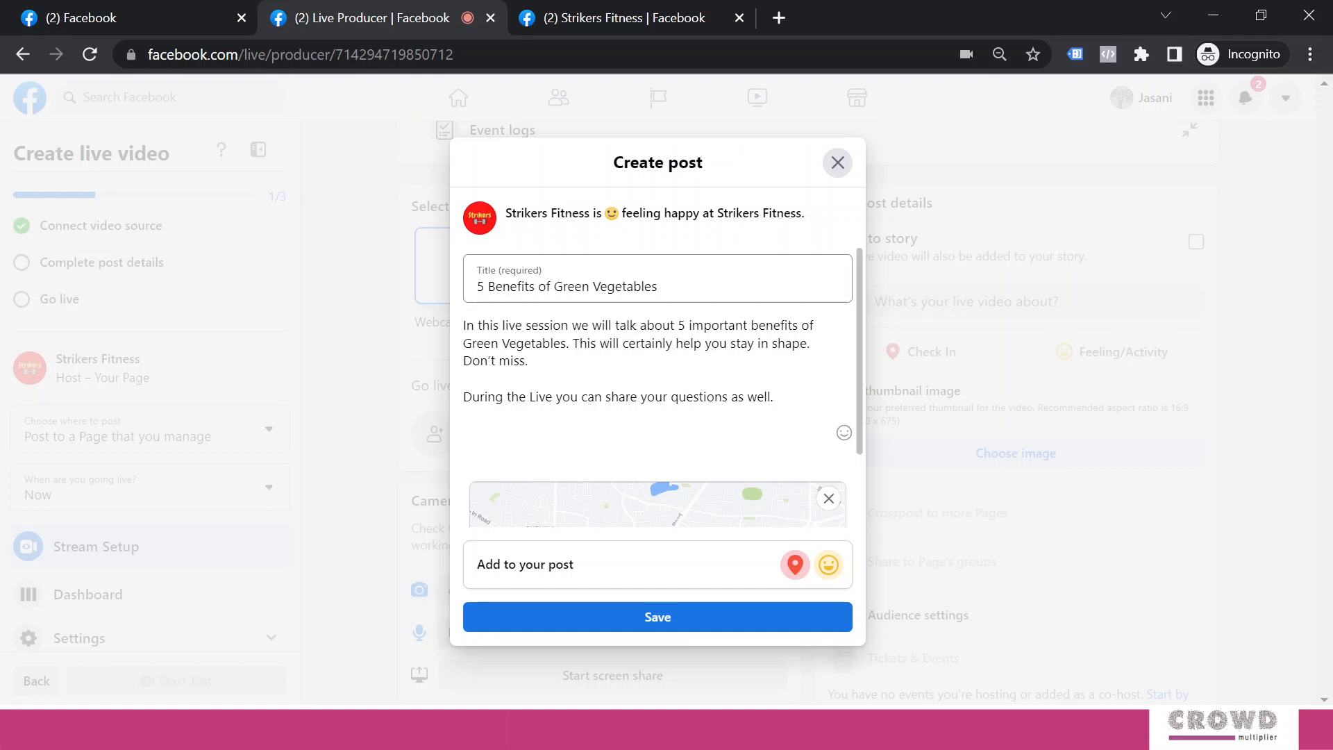
Step: Save the post details and choose the green vegetables picture as the video thumbnail image
scroll(660, 464, down, 2)
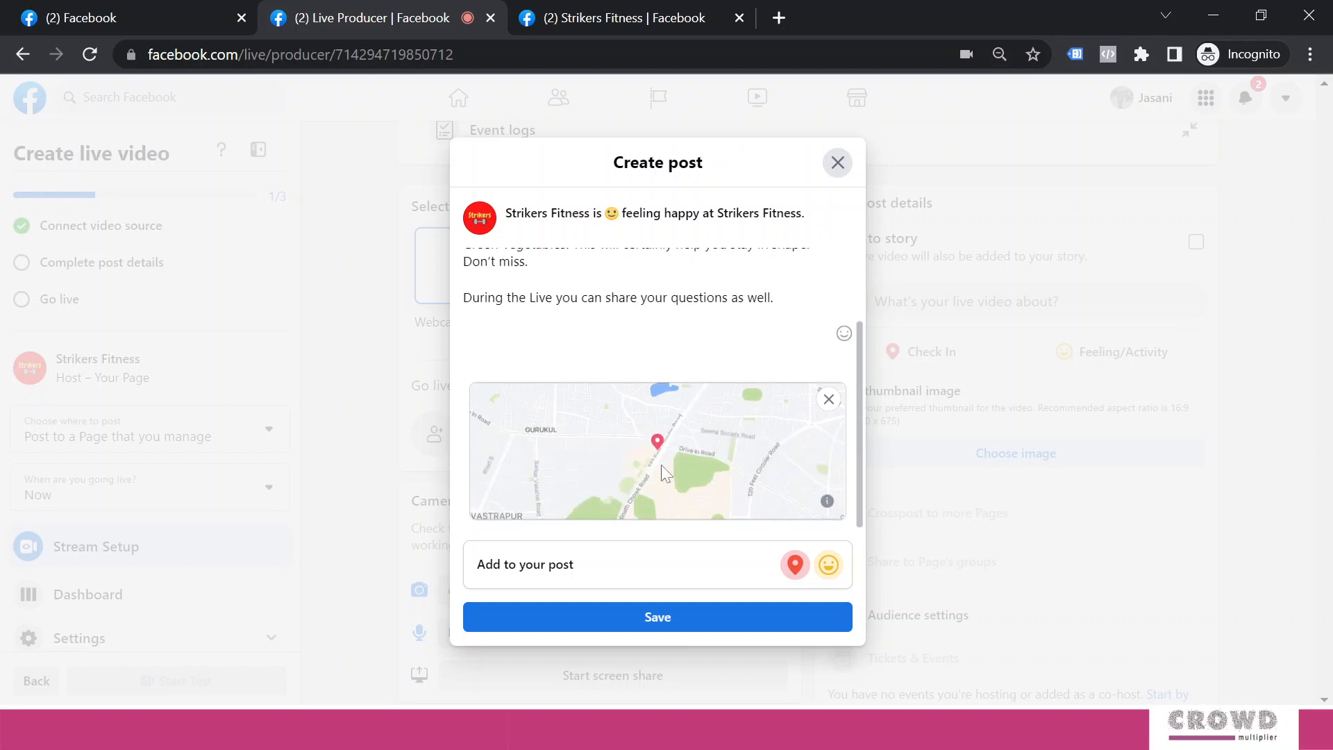
click(670, 621)
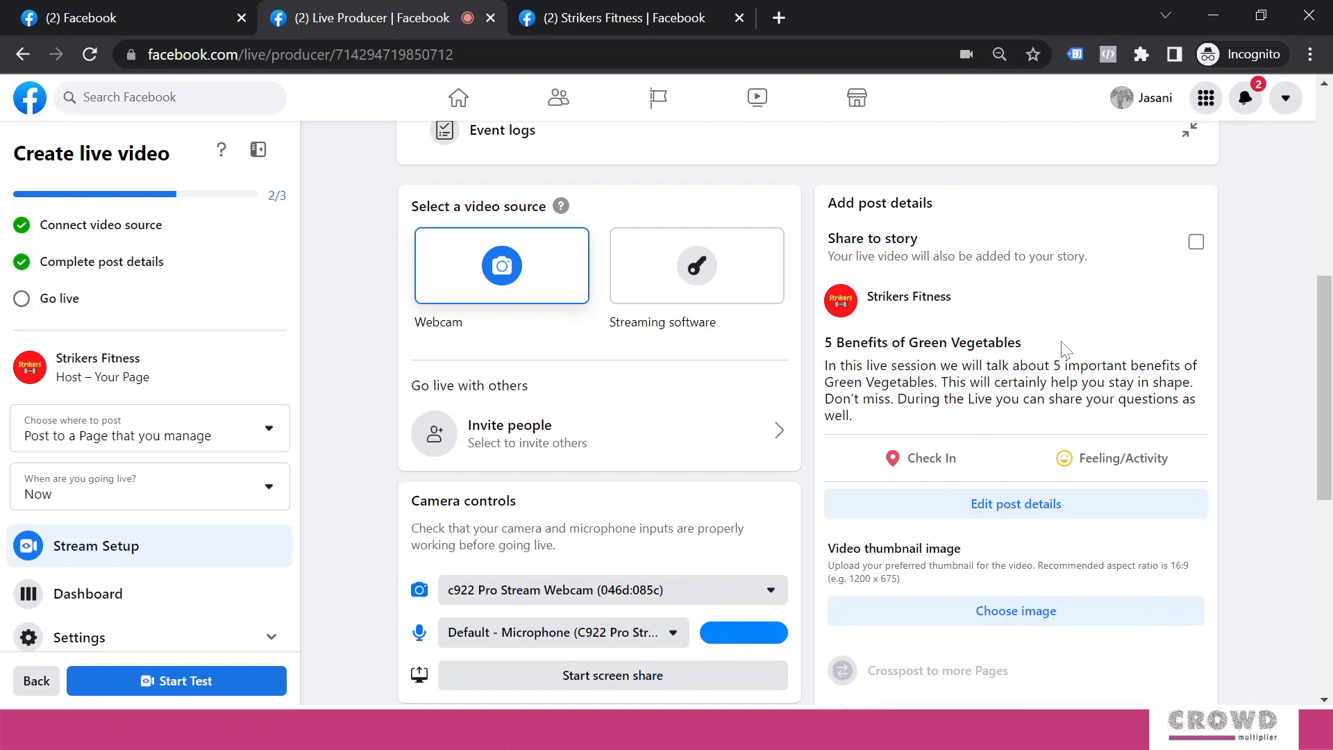
scroll(1065, 347, down, 3)
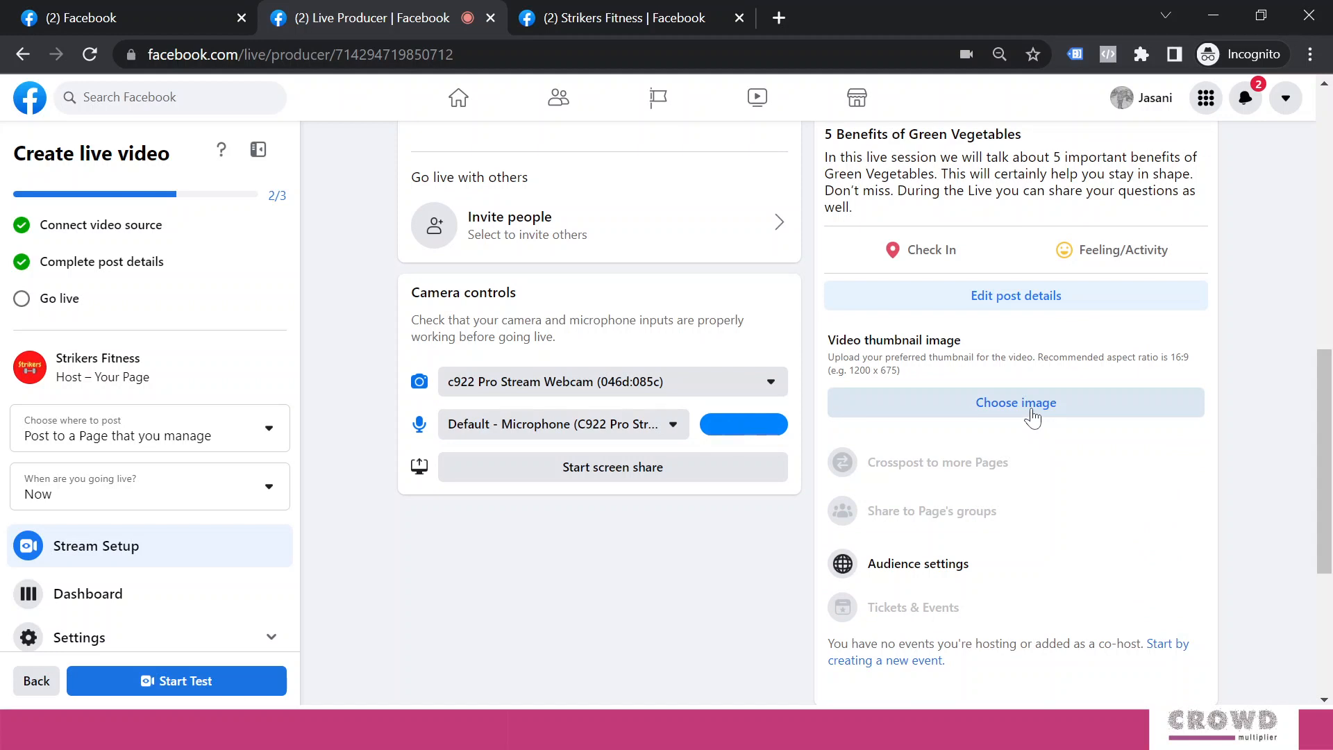
click(1032, 417)
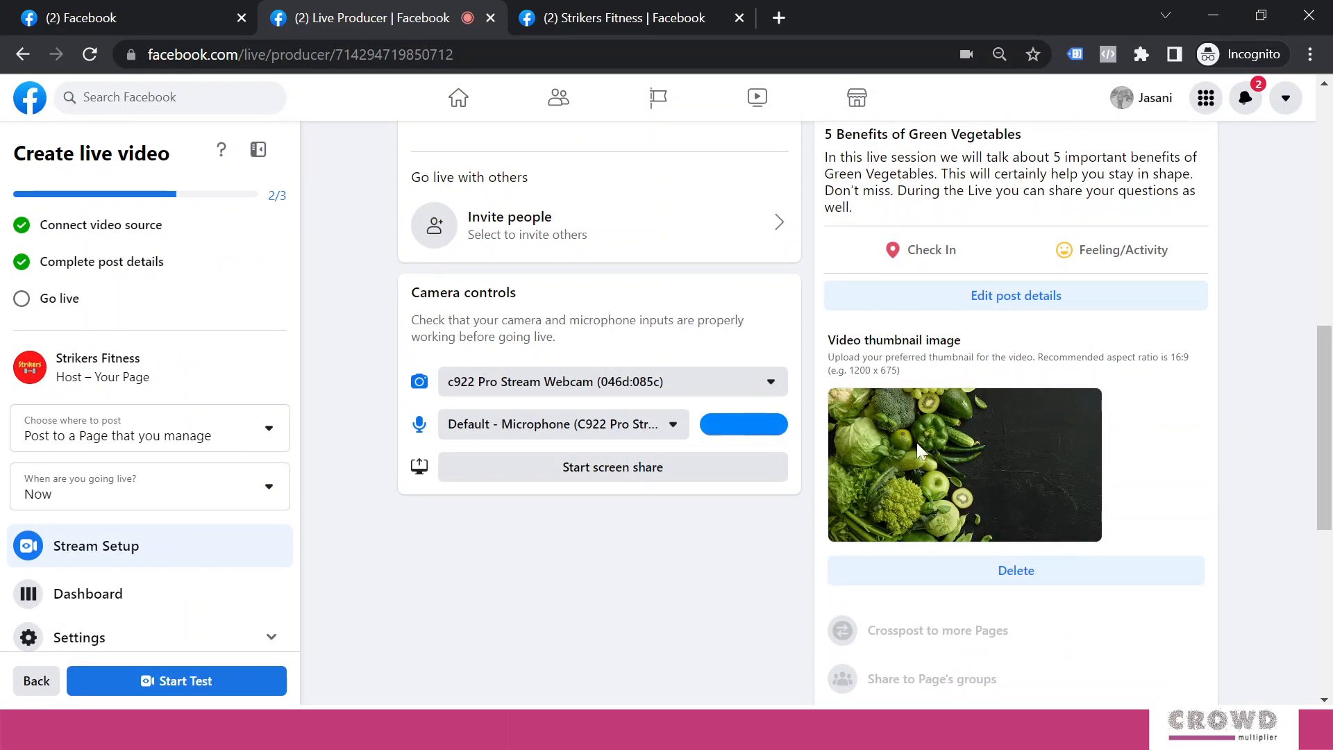
Step: Check the minimum age options in the audience settings, then allow only Bhuj (town/city) in Gujarat, India, and save
scroll(1163, 336, down, 3)
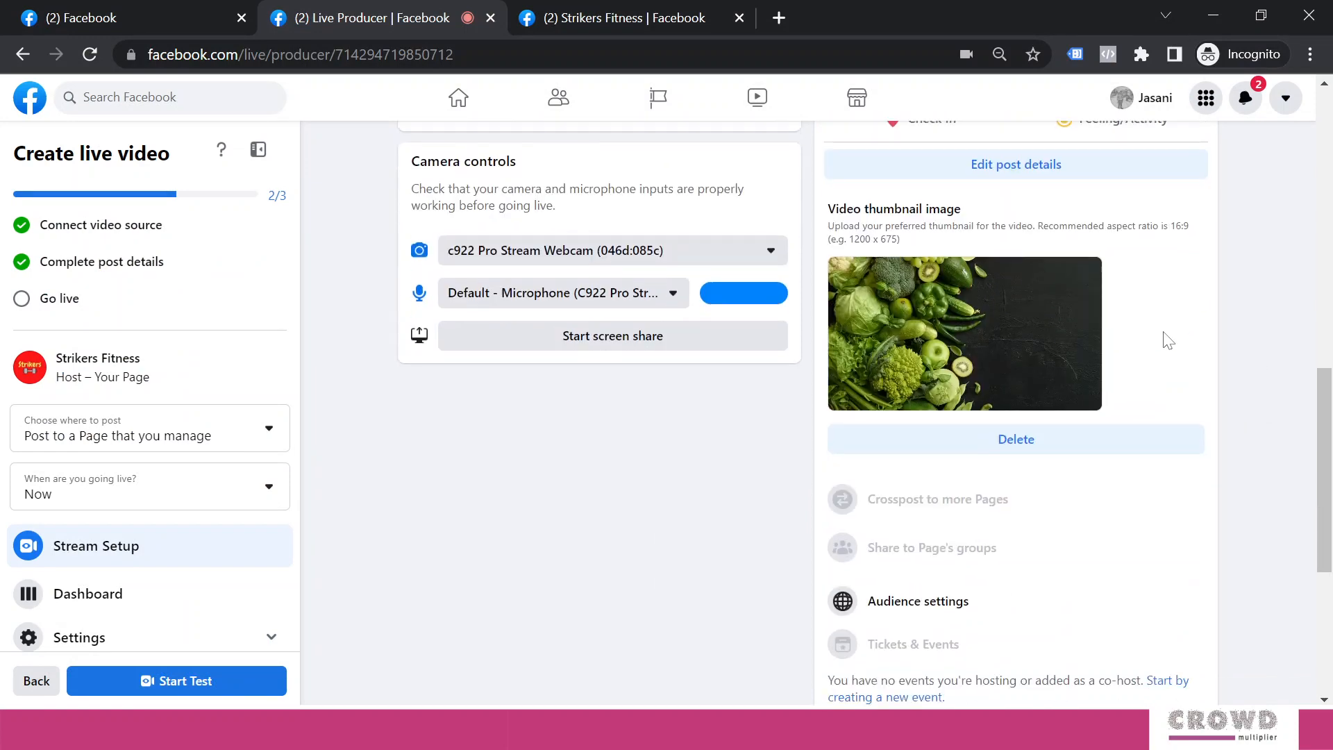
scroll(967, 481, down, 2)
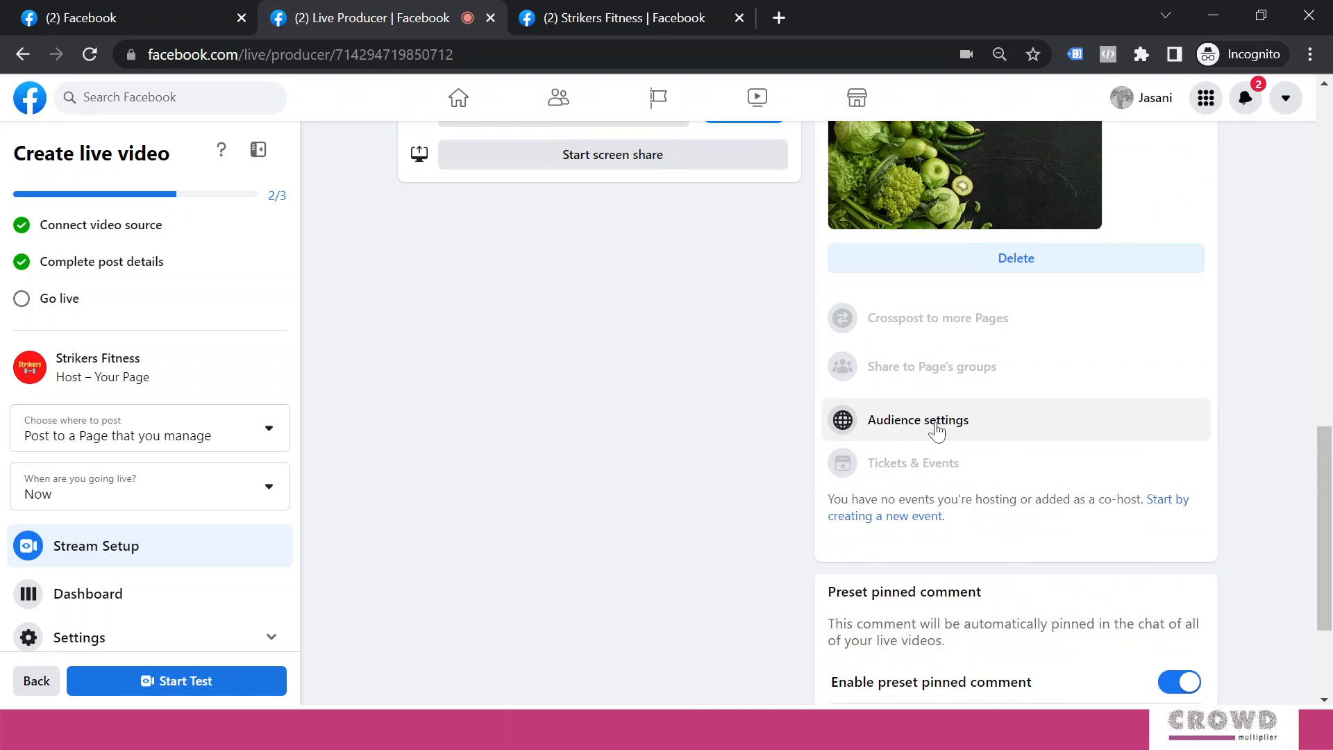
scroll(937, 430, up, 2)
click(949, 537)
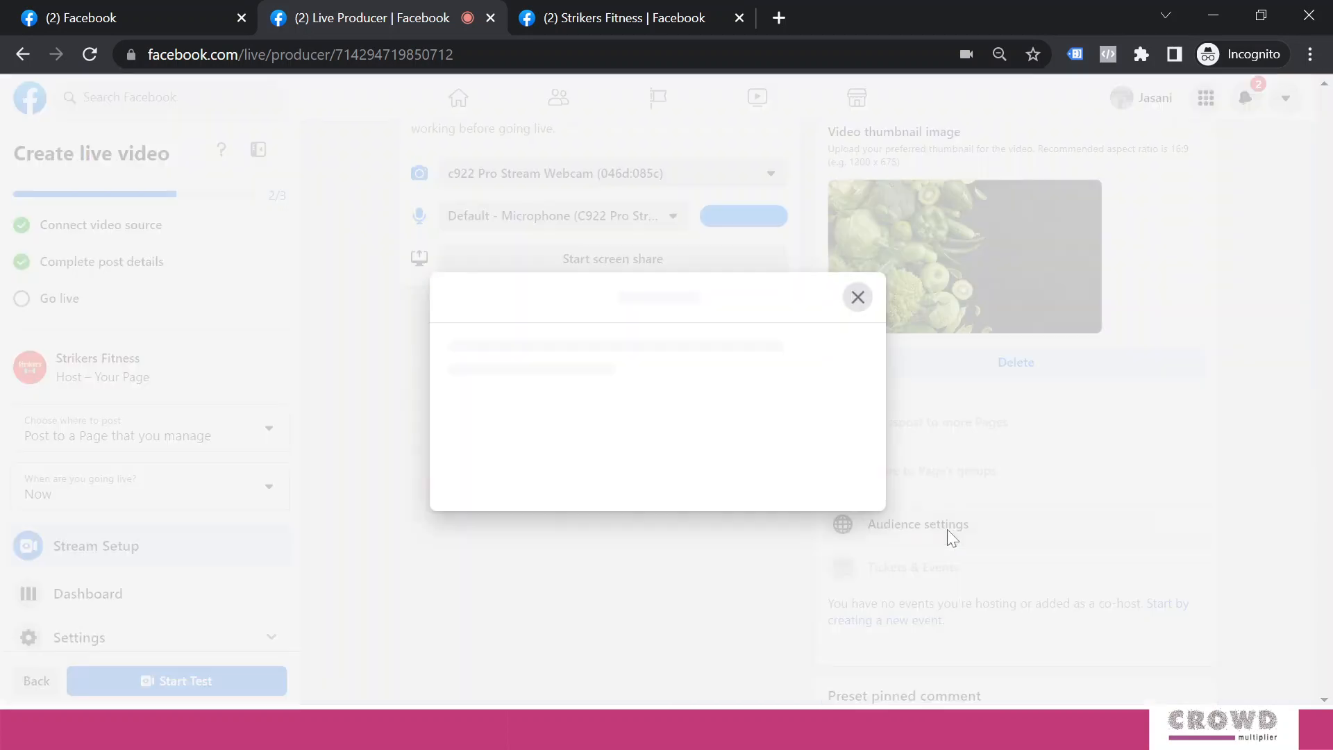
click(853, 360)
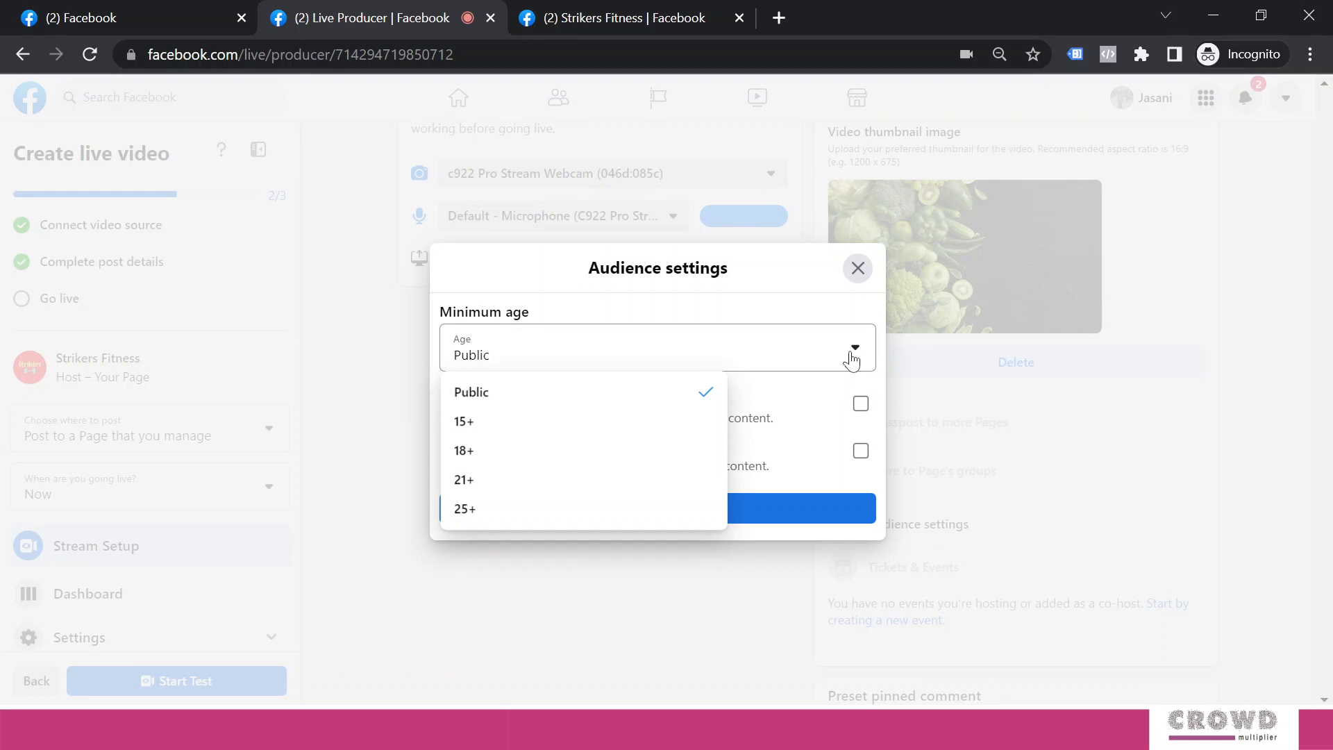
click(757, 276)
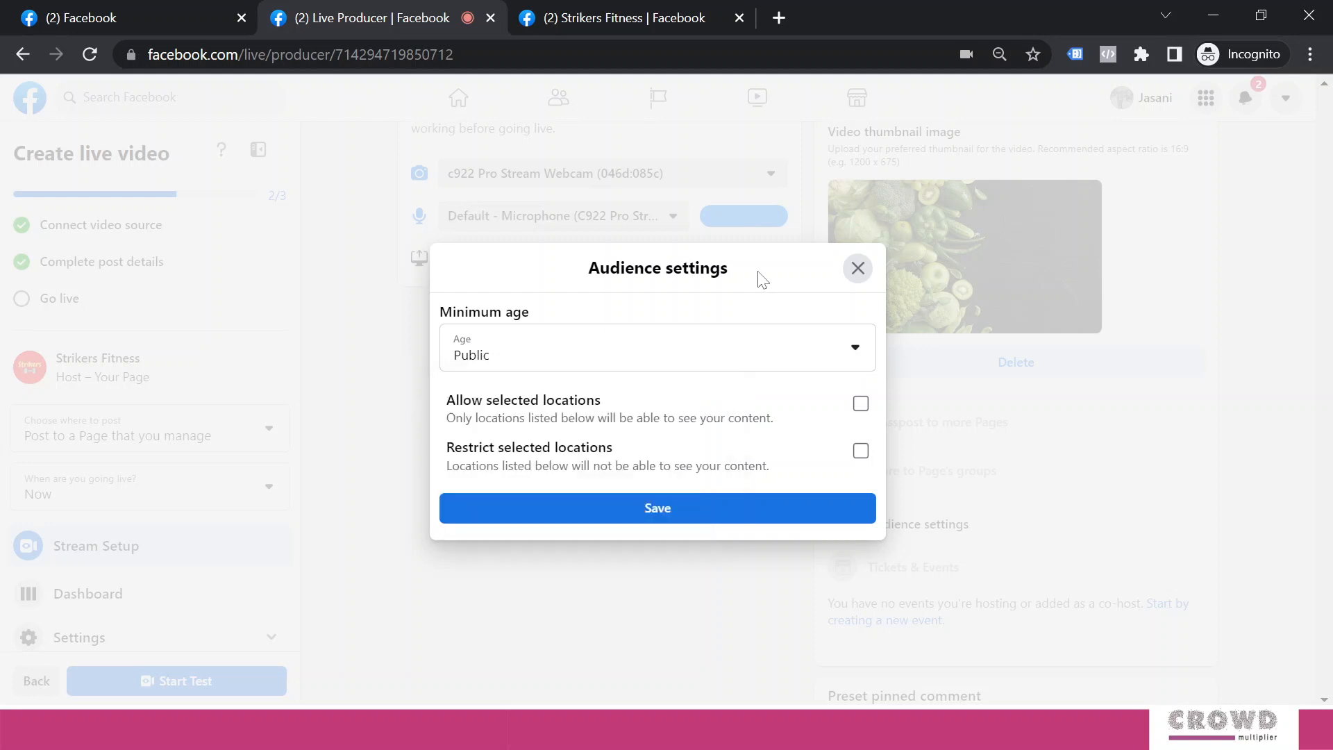
click(860, 404)
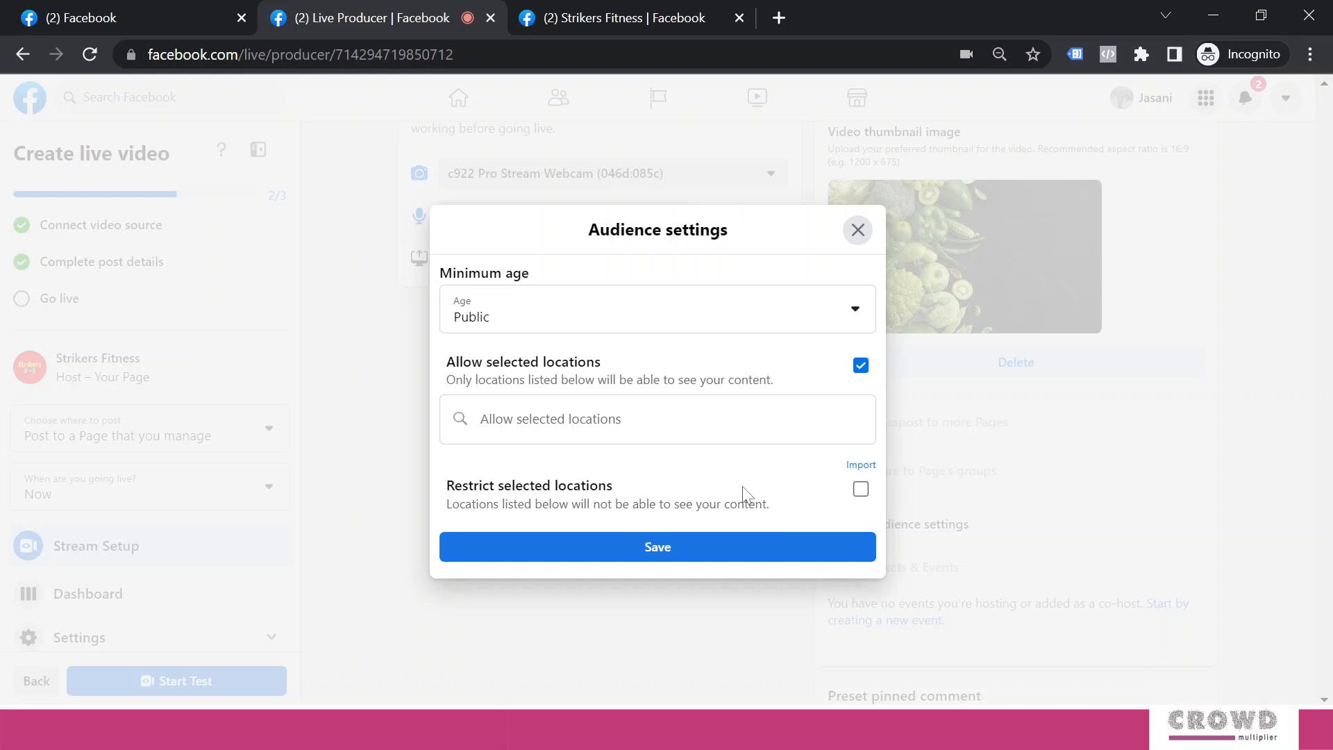
click(625, 418)
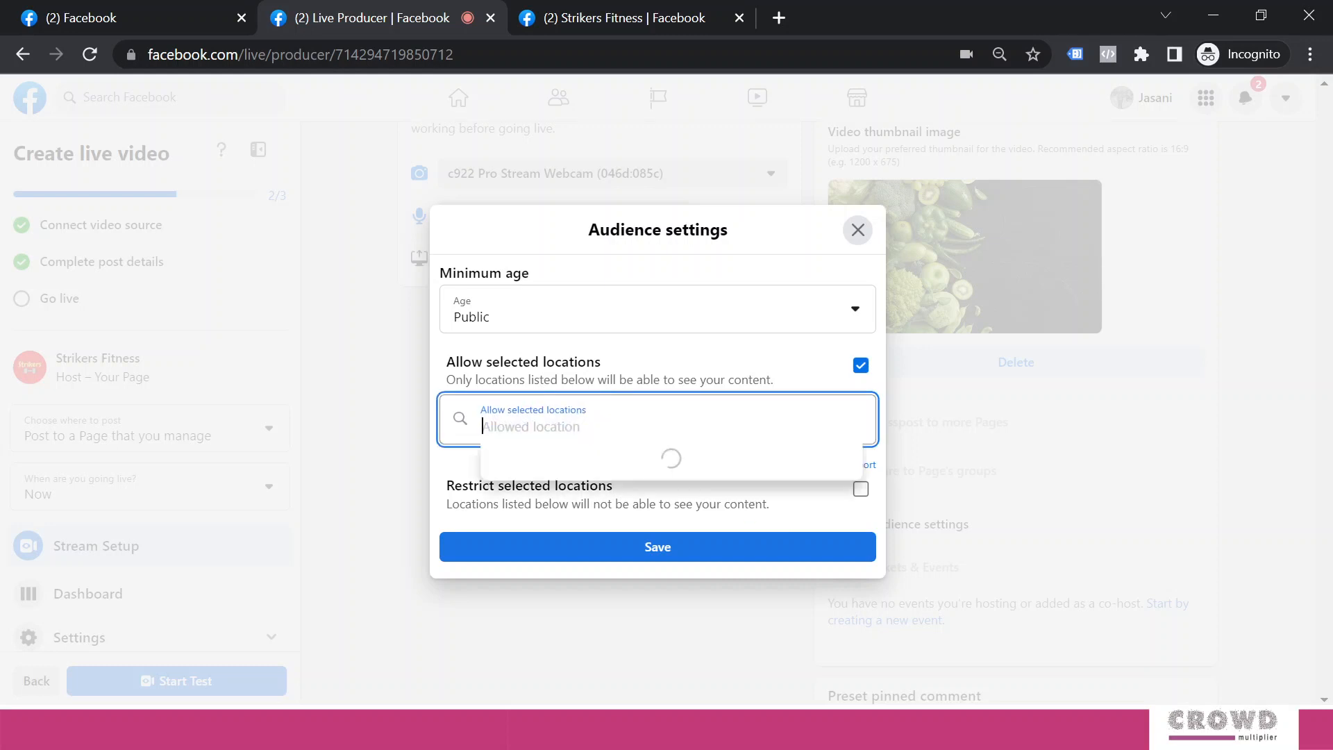
text(bhuj)
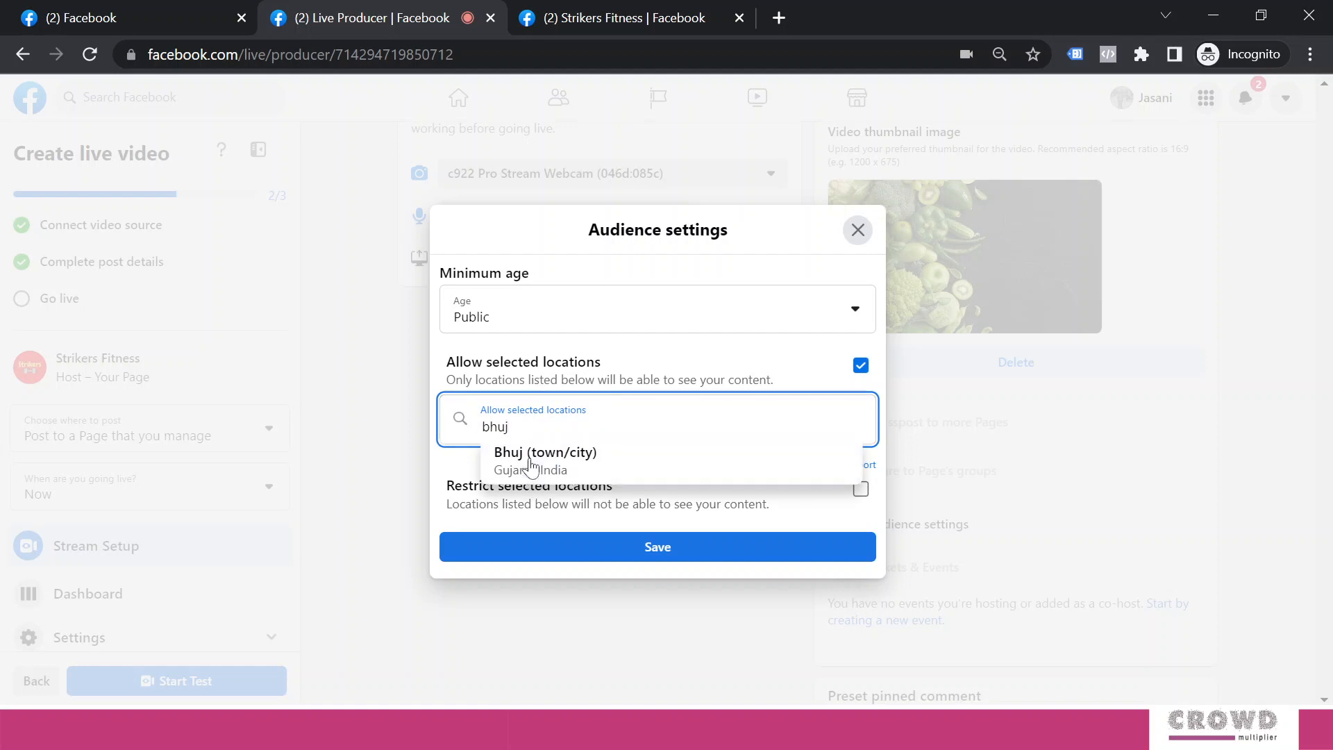
click(532, 474)
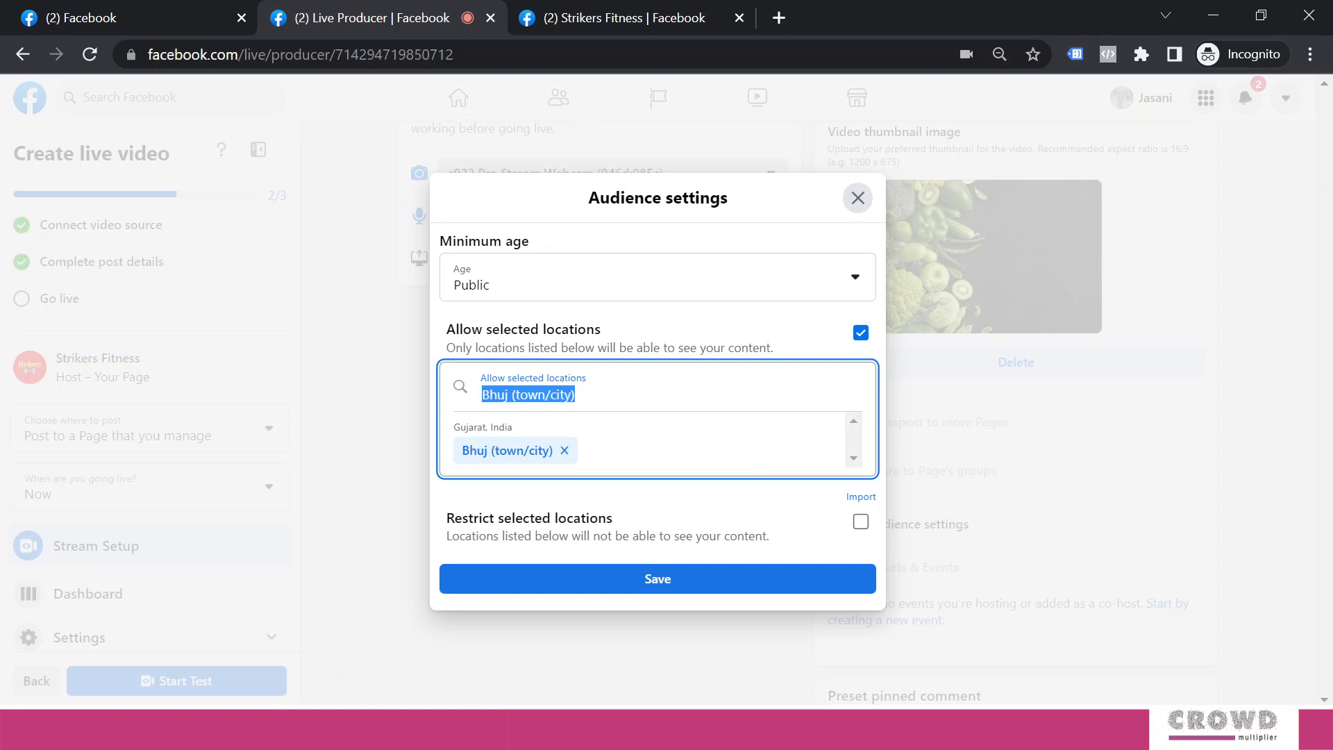
click(733, 586)
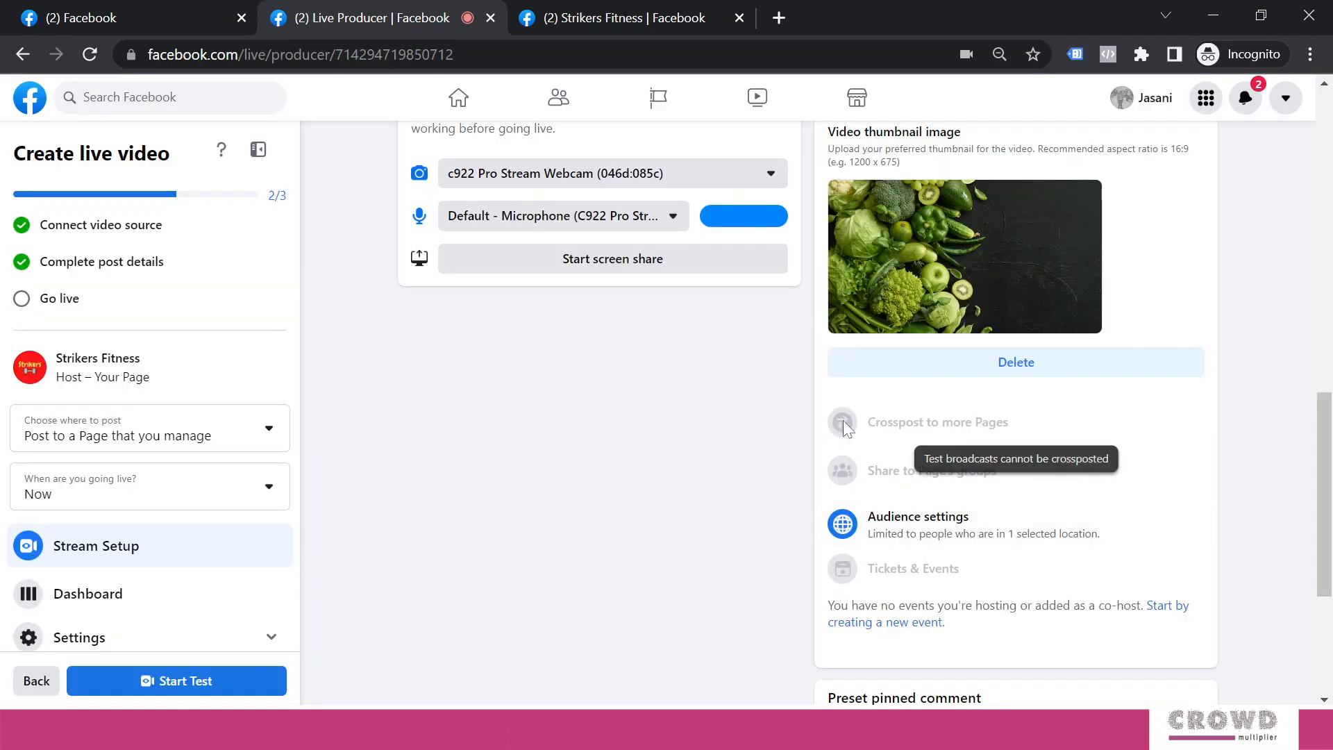
Step: Replace the preset pinned comment with "If you have any question before raising the same we request to watch the video from starting." and save it
scroll(779, 425, down, 2)
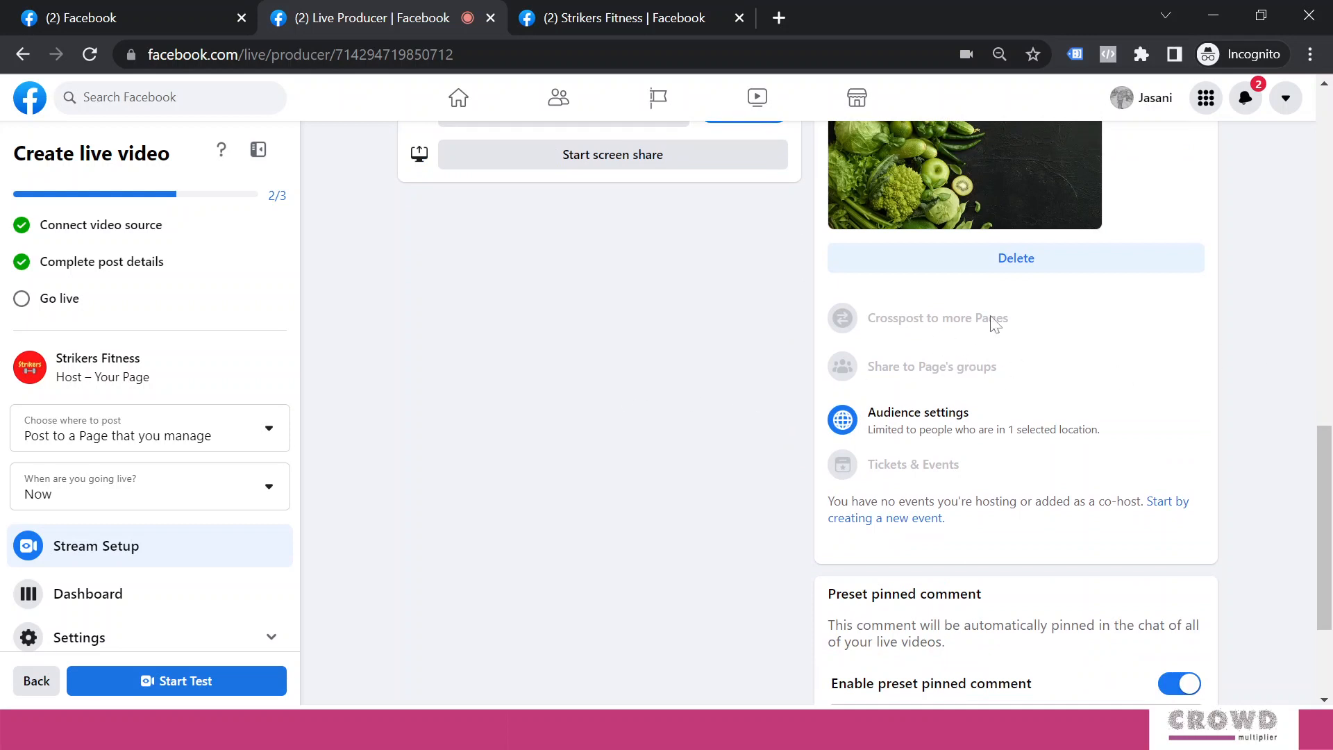
mouse_move(944, 326)
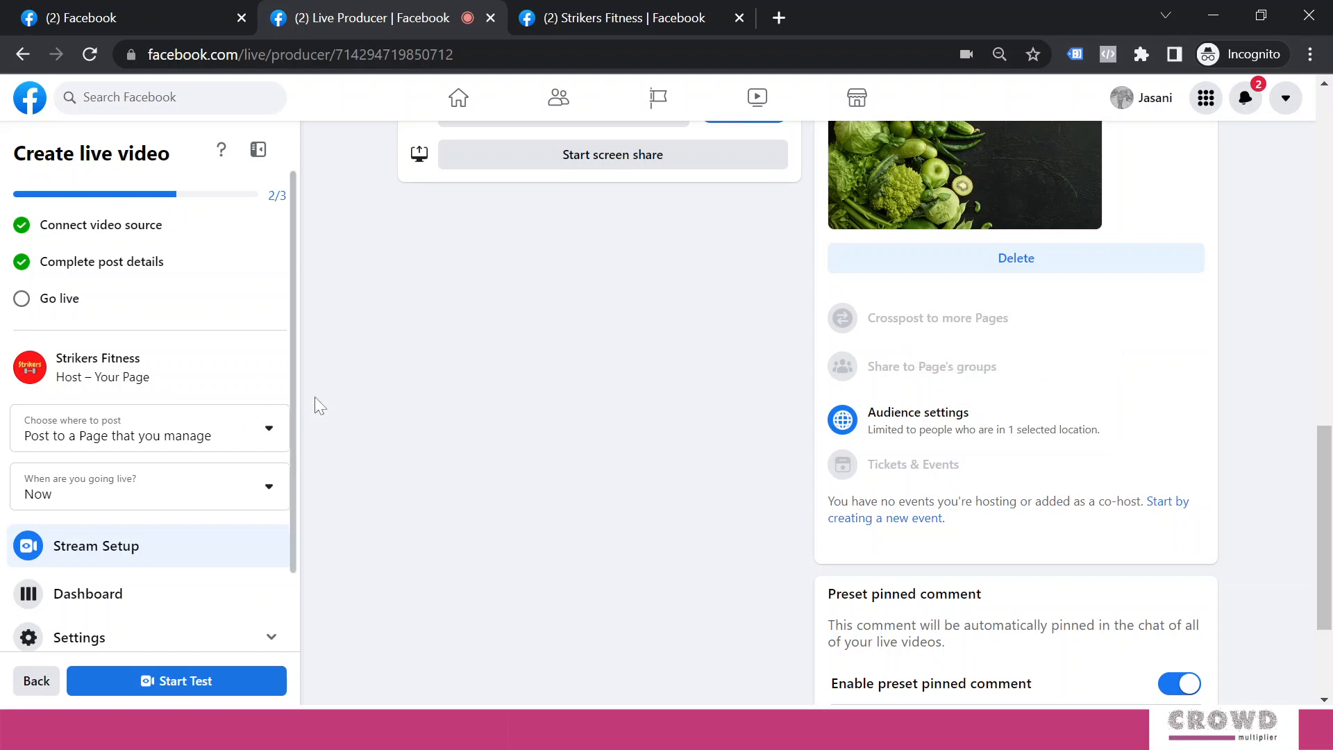
mouse_move(953, 377)
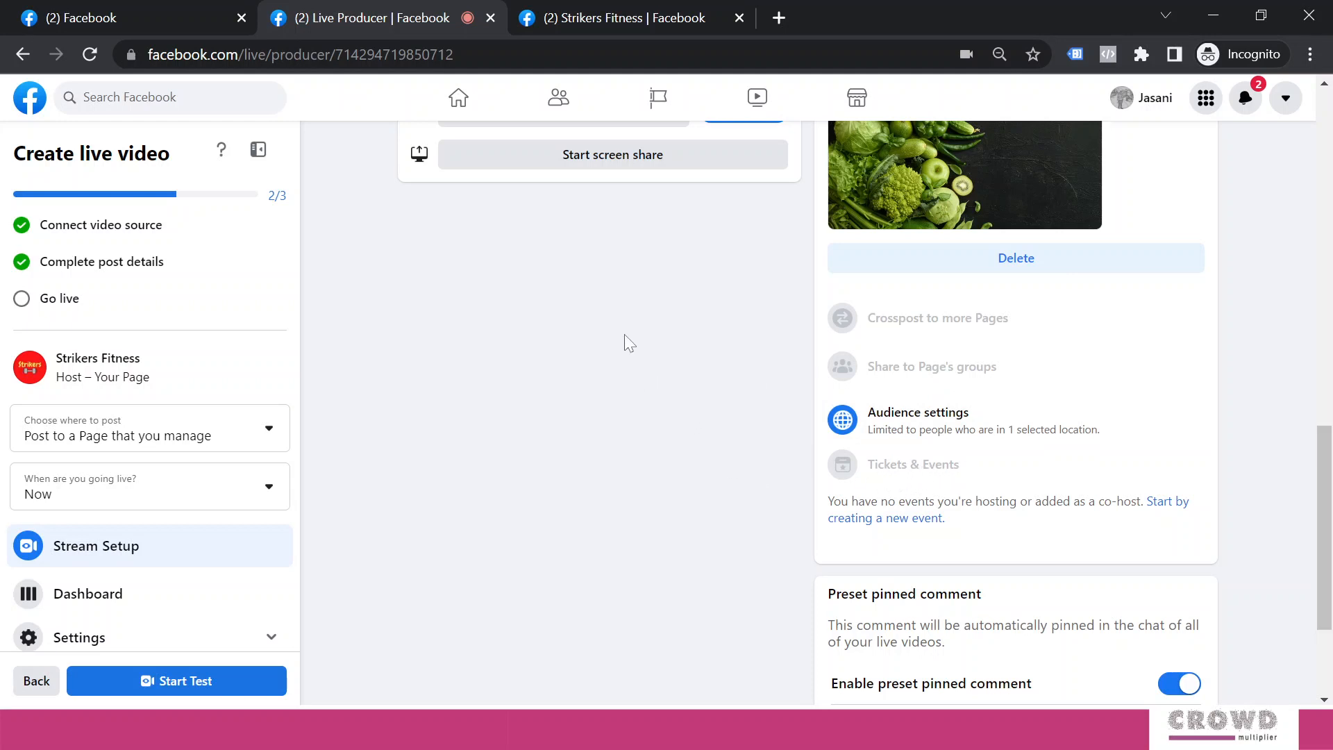
scroll(647, 365, down, 3)
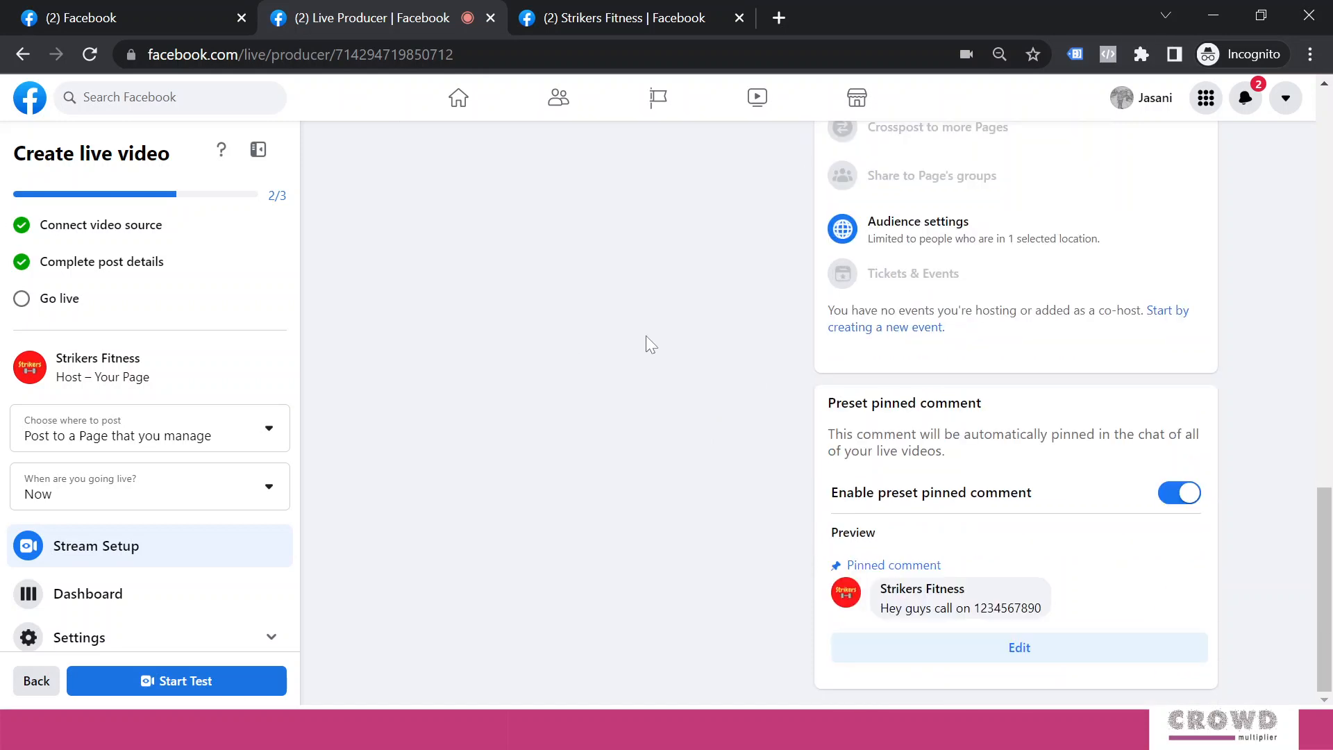
scroll(957, 392, up, 2)
scroll(1027, 410, down, 2)
click(1019, 647)
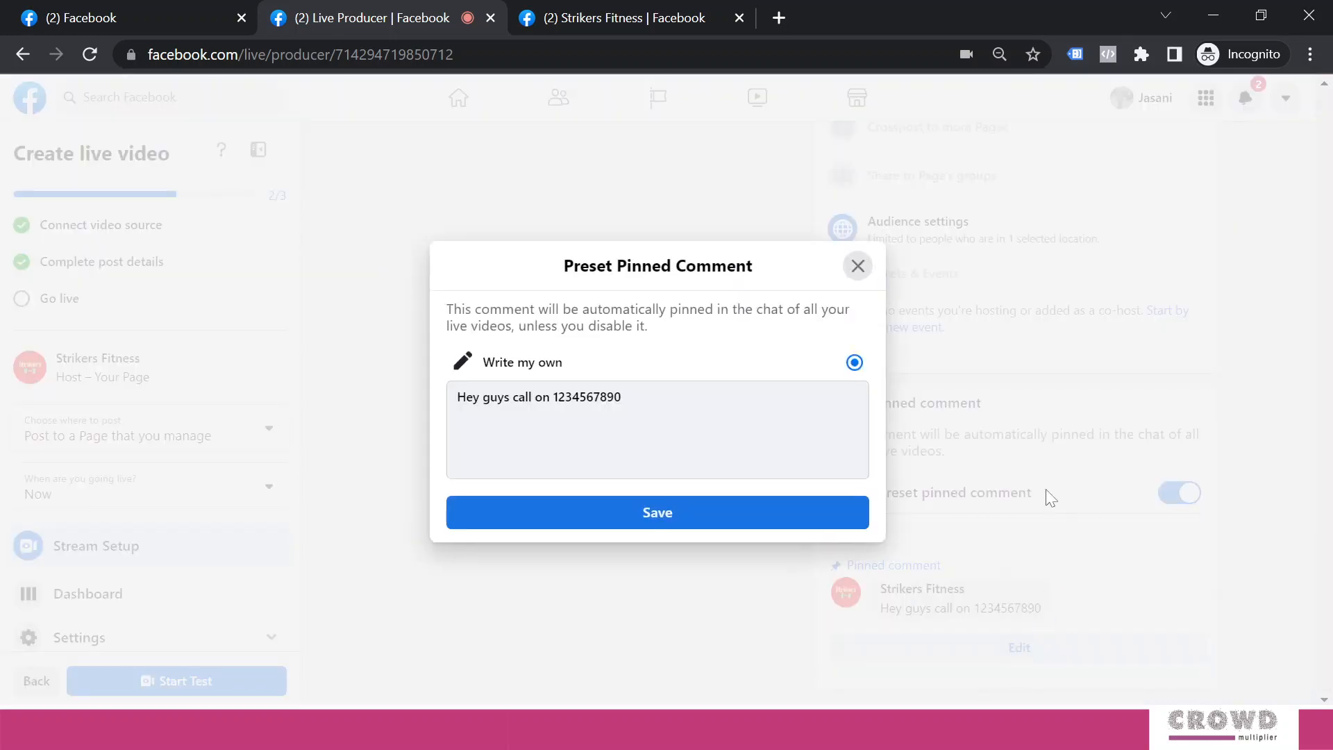
triple_click(590, 398)
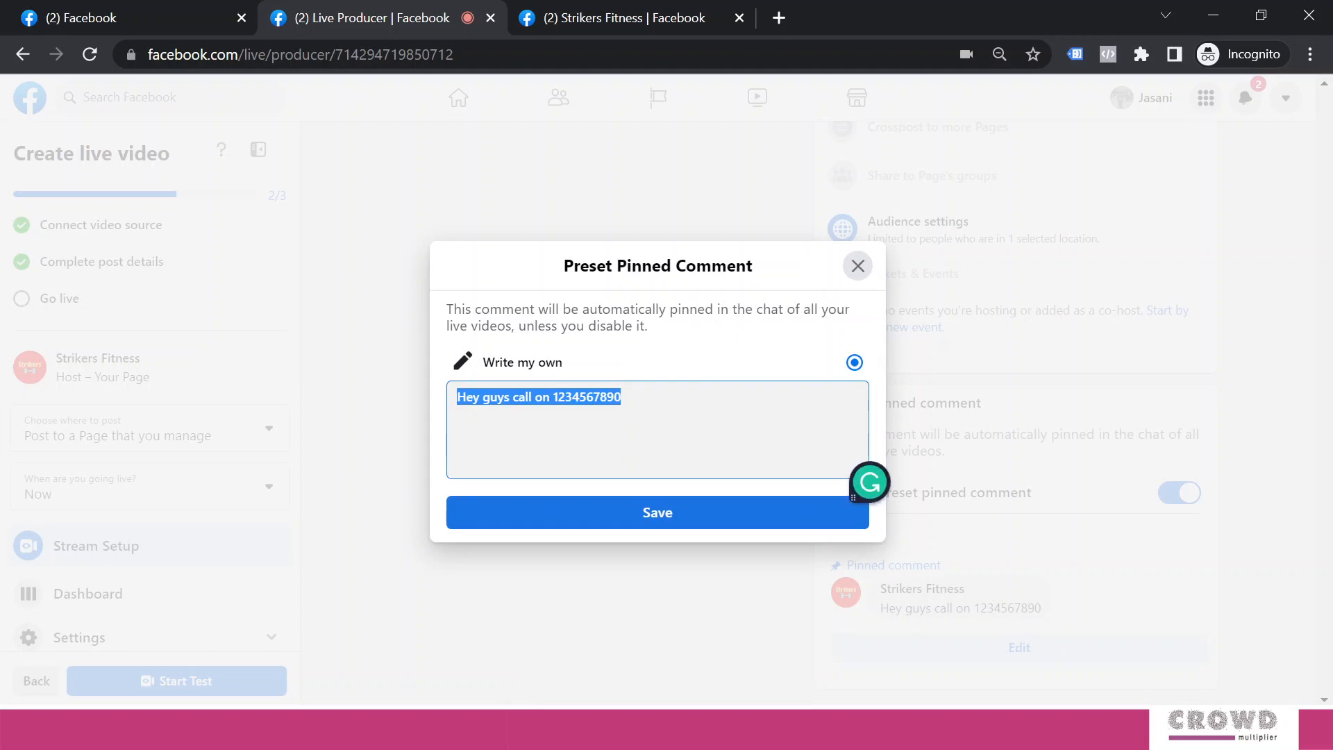
text(If you )
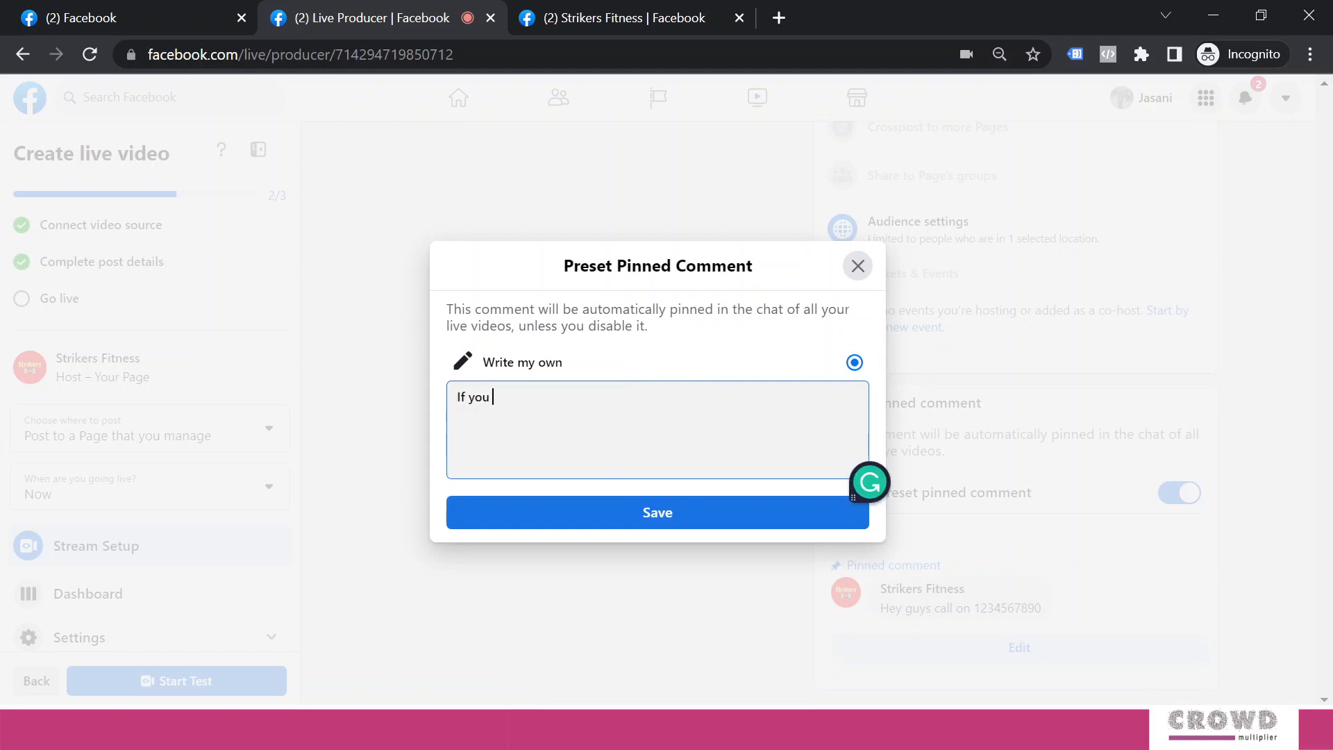
text(have any question please)
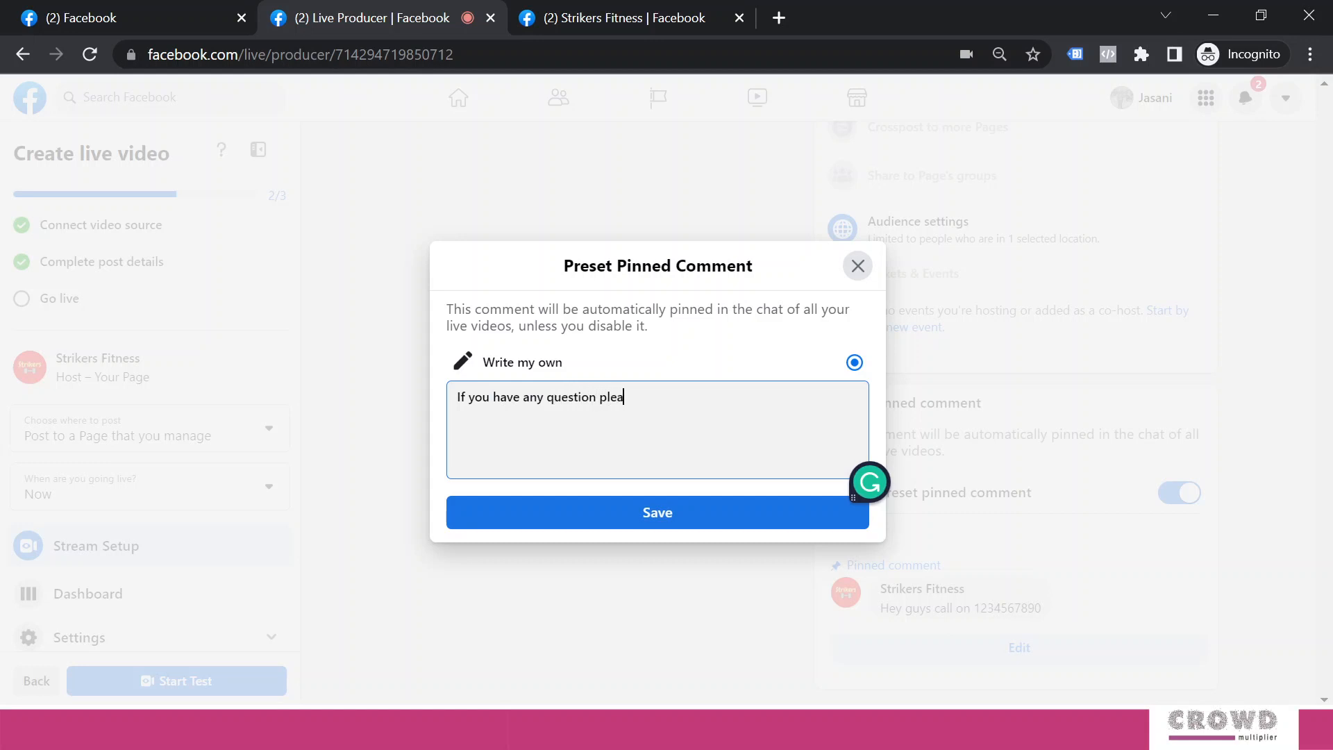
key(BackSpace)
key(BackSpace)
key(BackSpace)
key(BackSpace)
key(BackSpace)
key(BackSpace)
text(before raising the same we request)
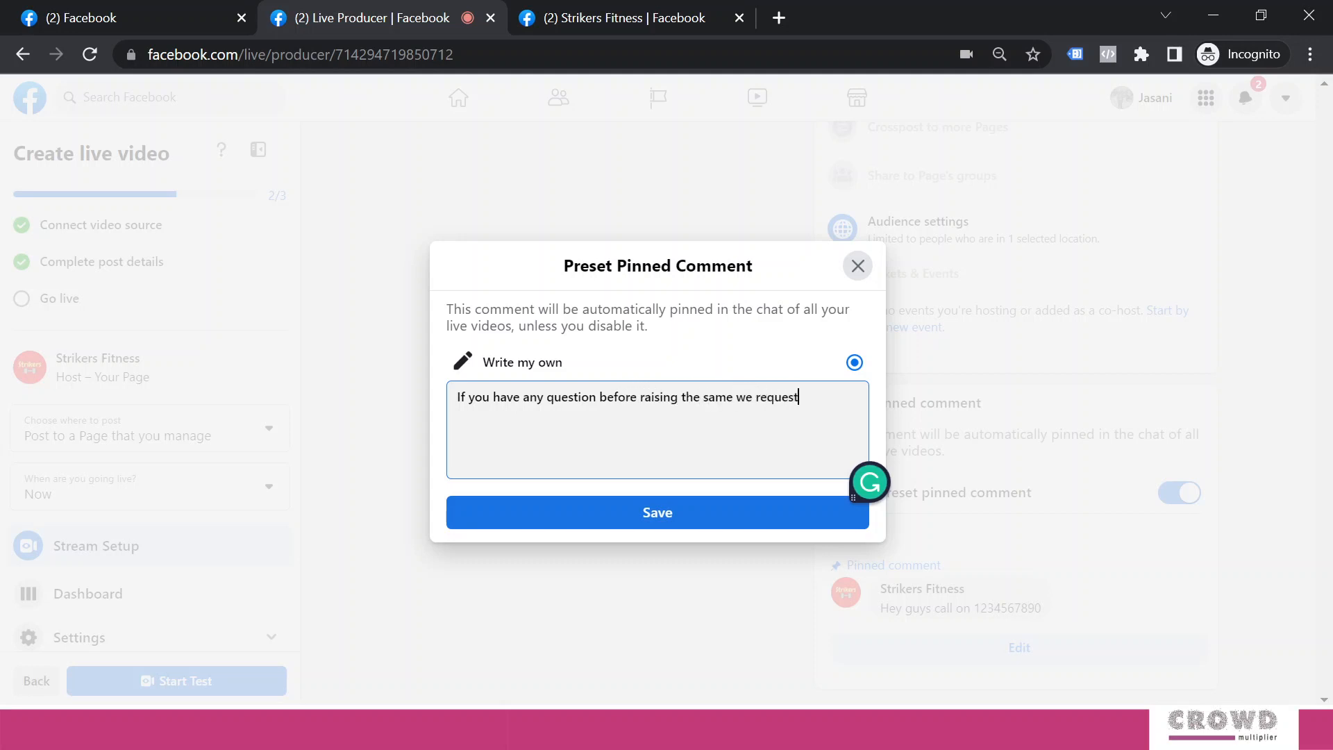
text( to watch the video from starting)
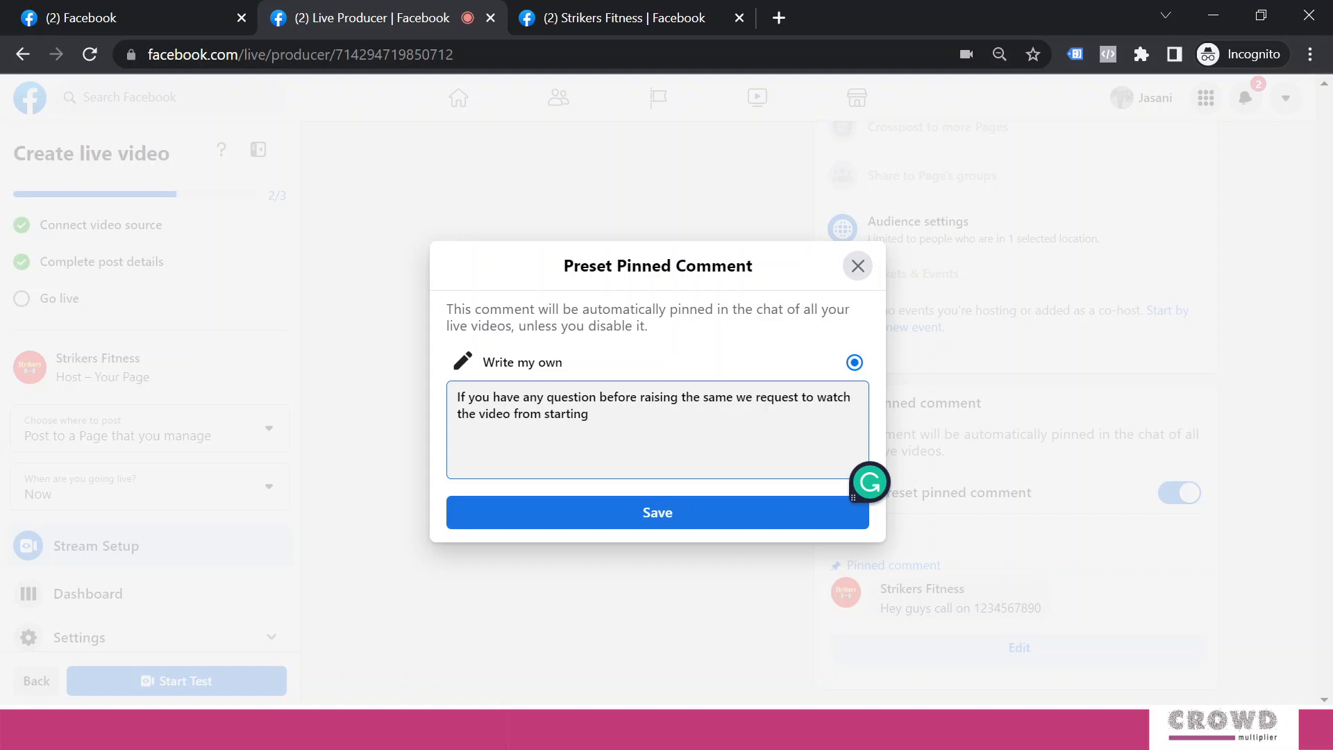
text(.)
click(671, 513)
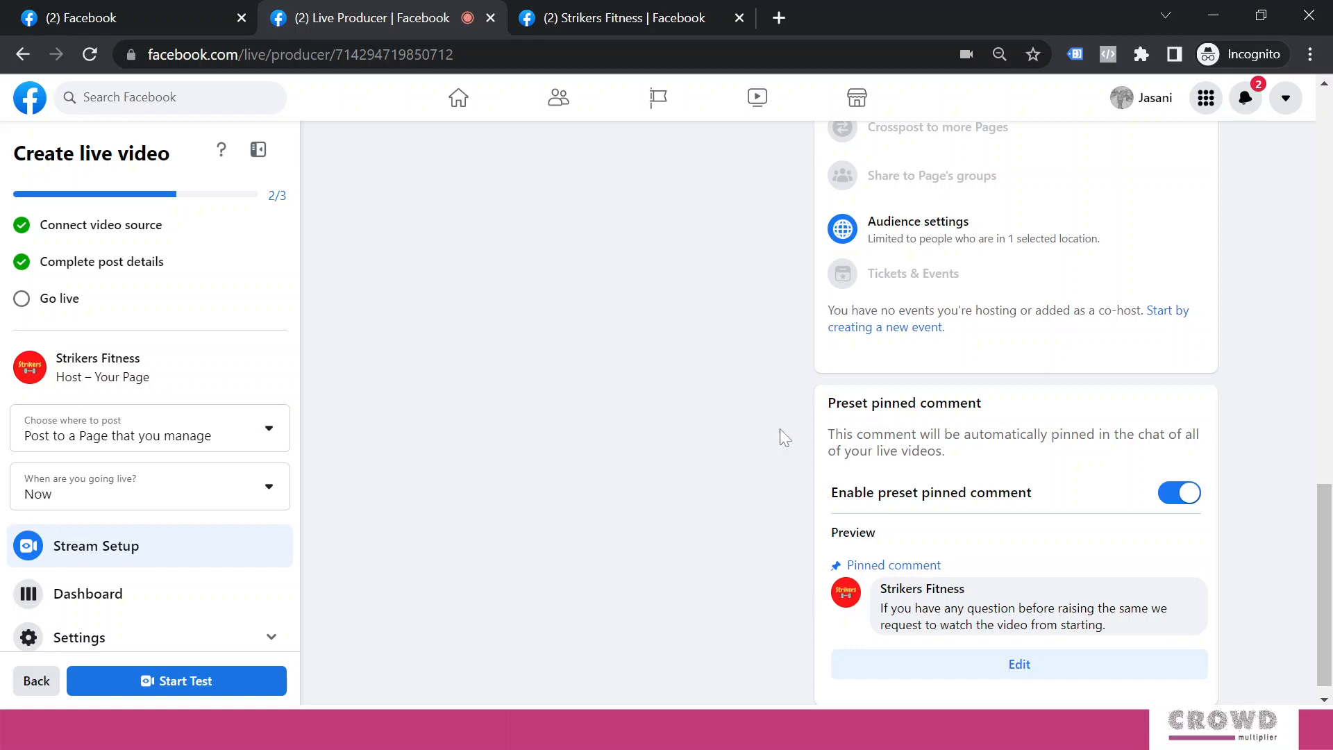
Step: Review the live video setup, including the video source, camera controls, post details, thumbnail and audience settings
scroll(1034, 462, down, 1)
scroll(780, 415, up, 10)
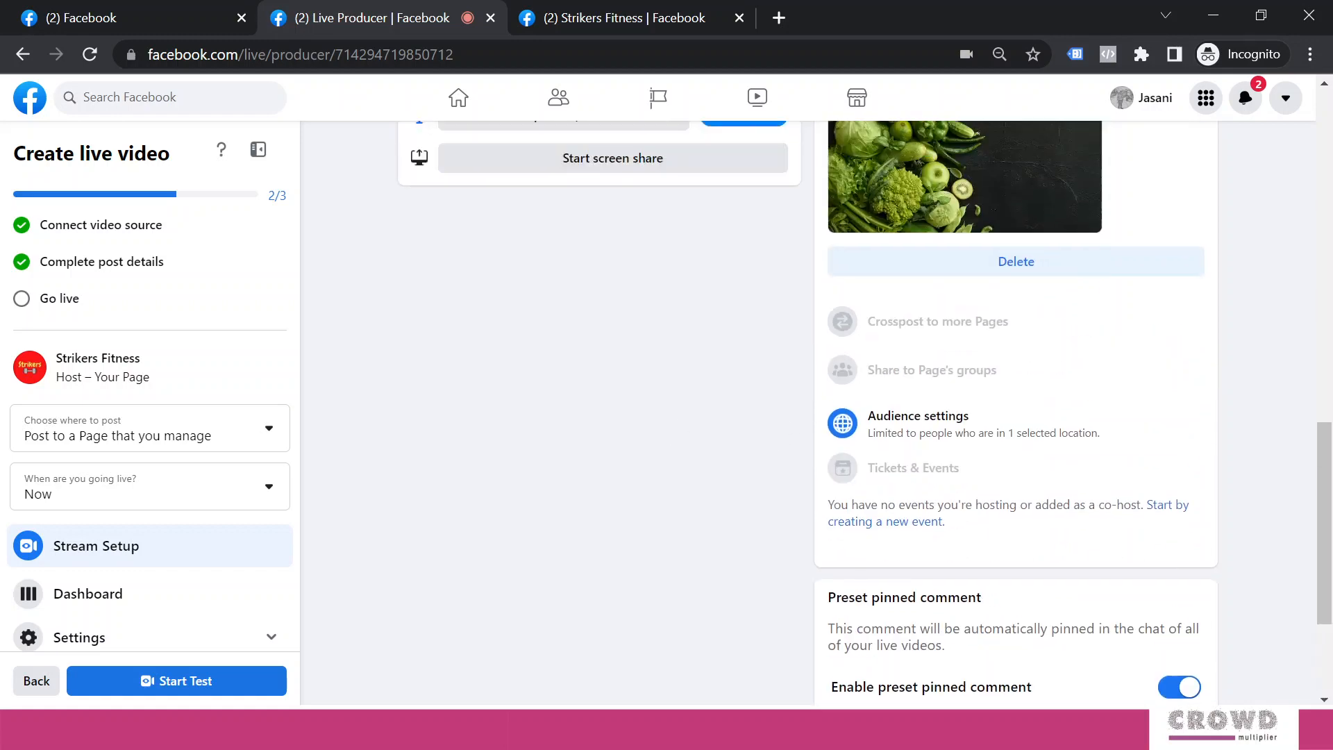
scroll(948, 382, down, 3)
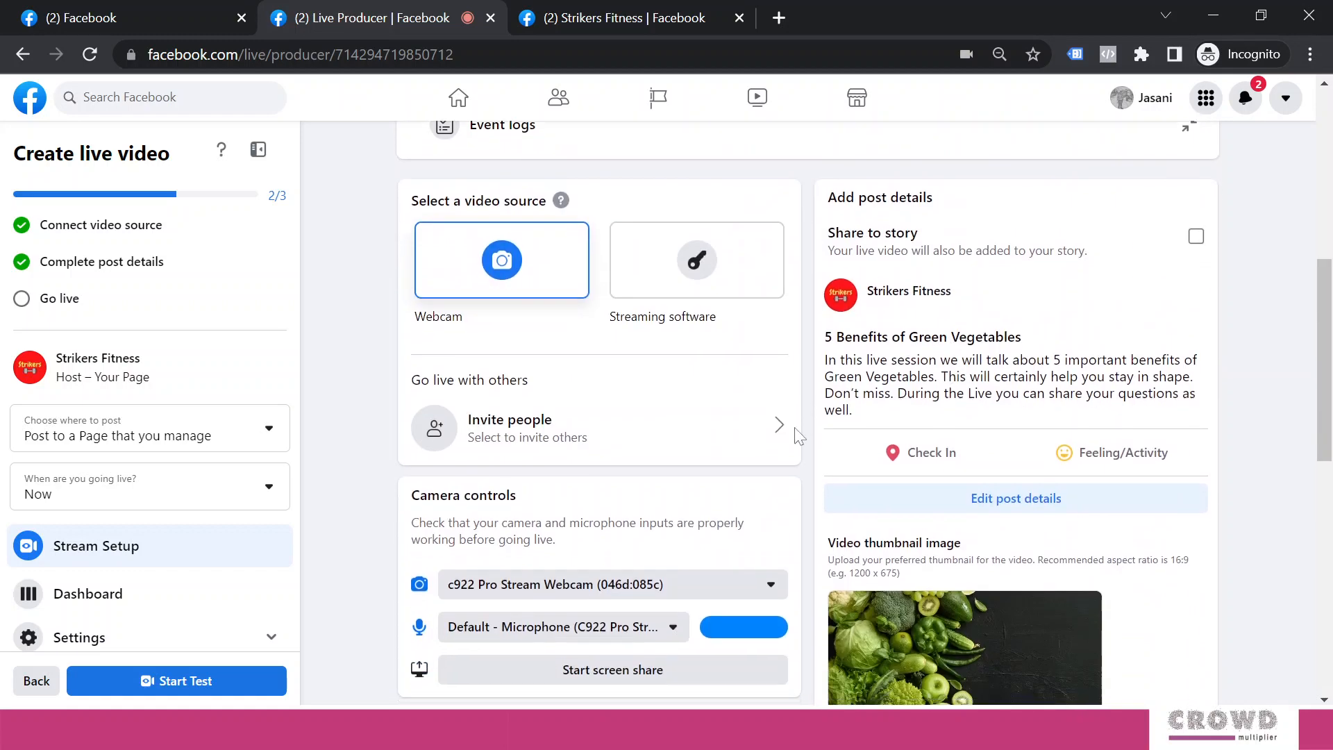
scroll(784, 427, down, 3)
scroll(624, 444, up, 2)
scroll(416, 462, down, 3)
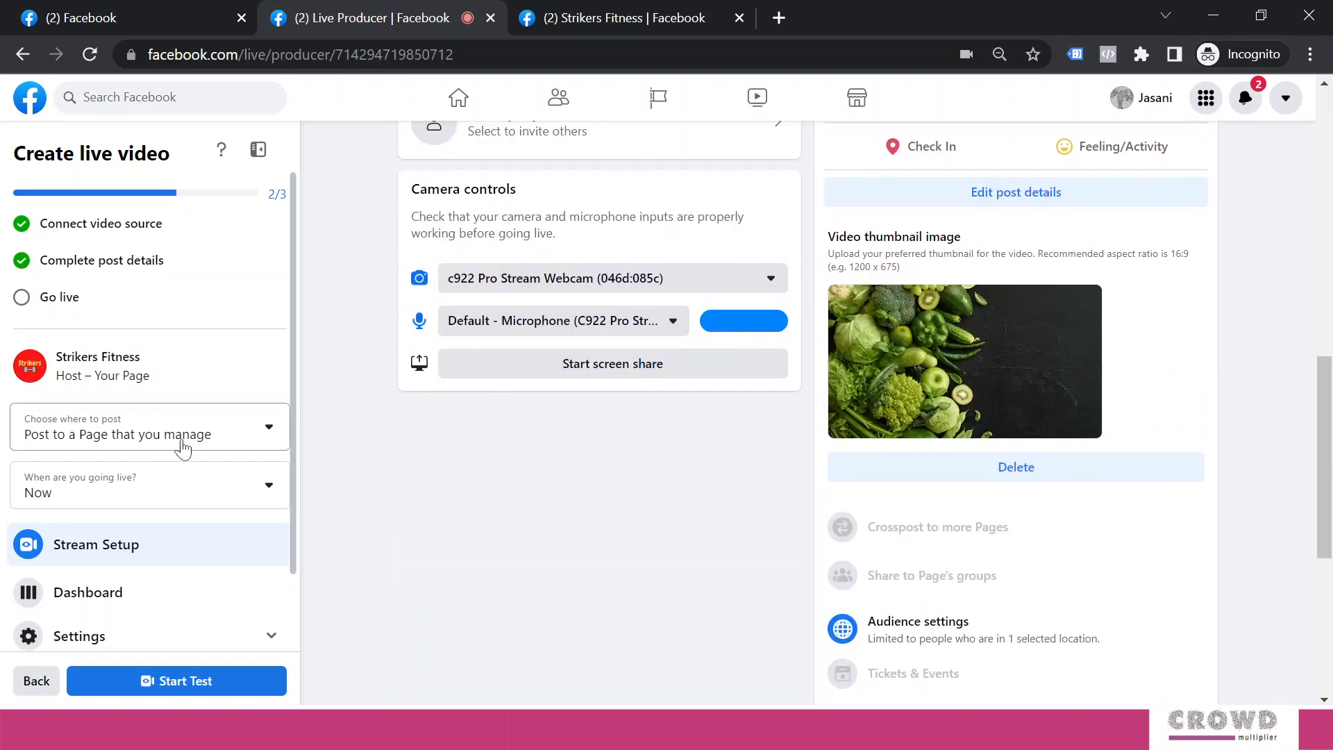
scroll(201, 479, down, 1)
scroll(146, 494, up, 1)
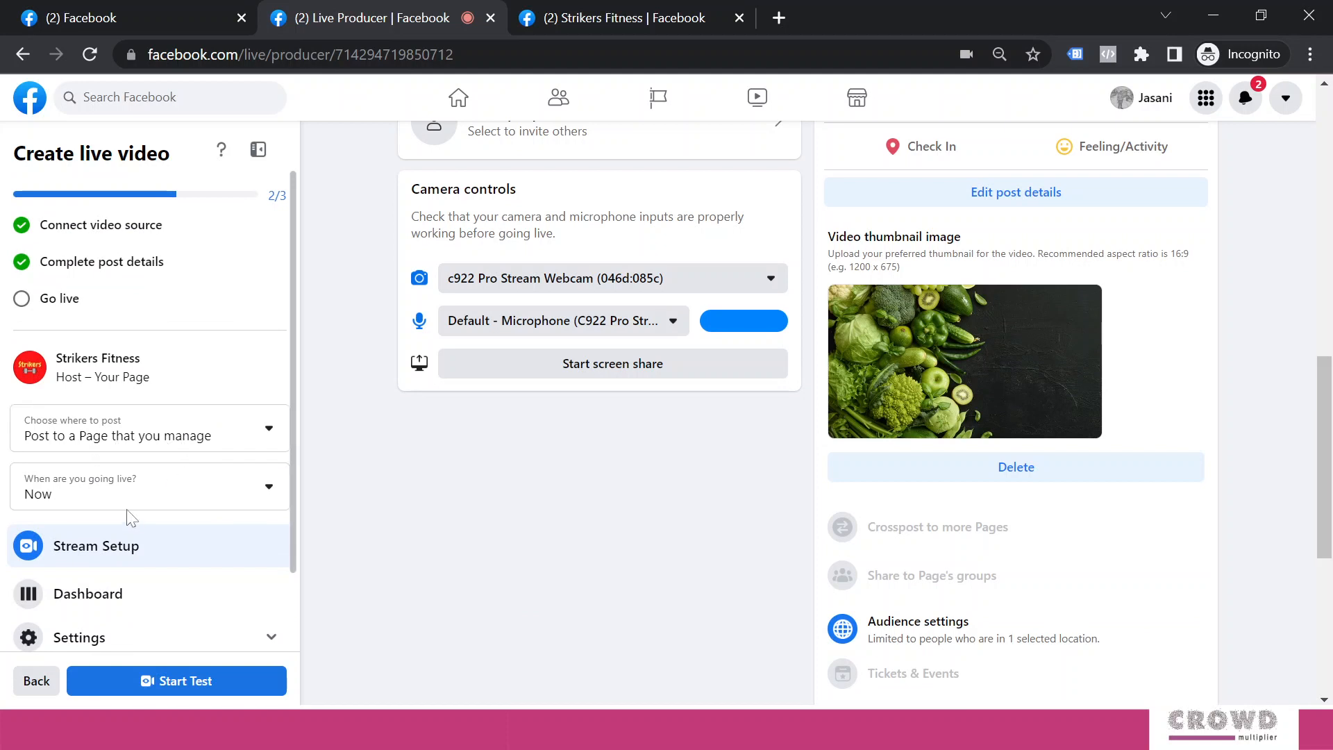
Step: Set the live video's going-live timing to Later
click(150, 499)
scroll(306, 422, down, 1)
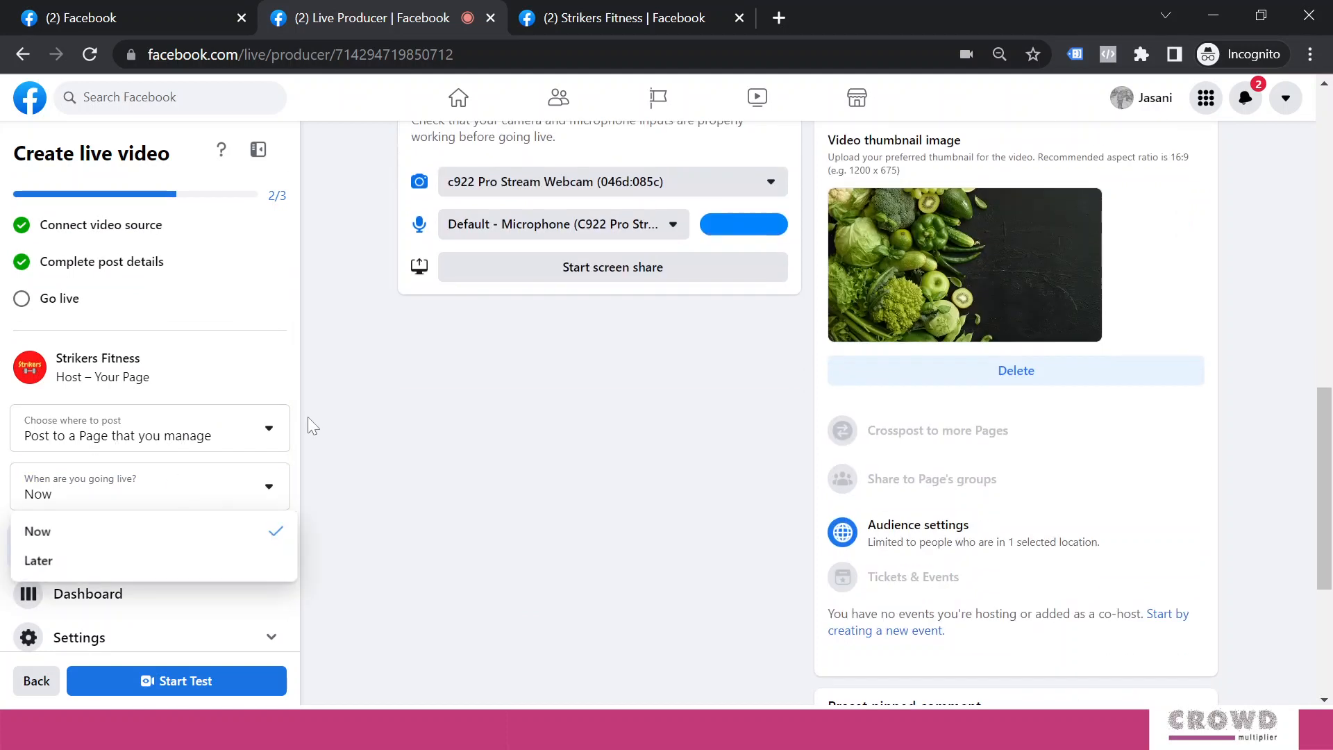
click(68, 566)
scroll(228, 445, down, 2)
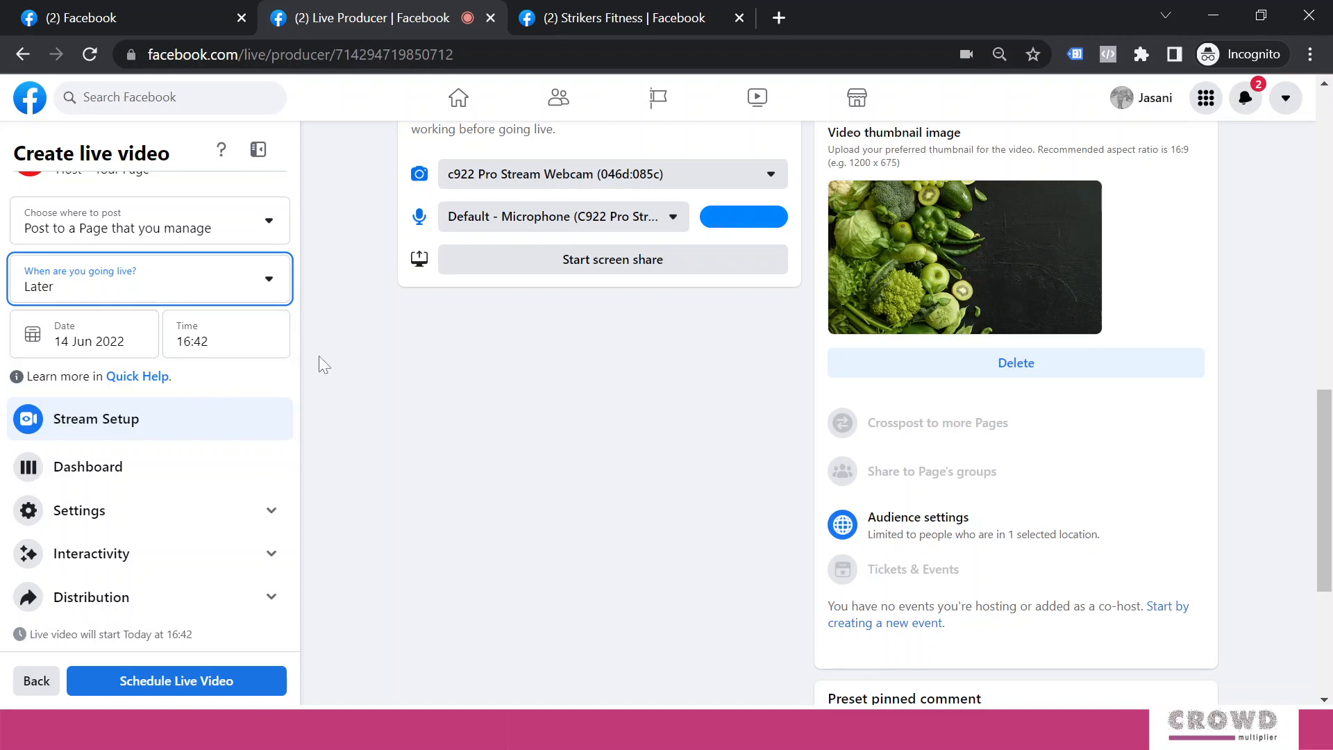
scroll(310, 352, down, 2)
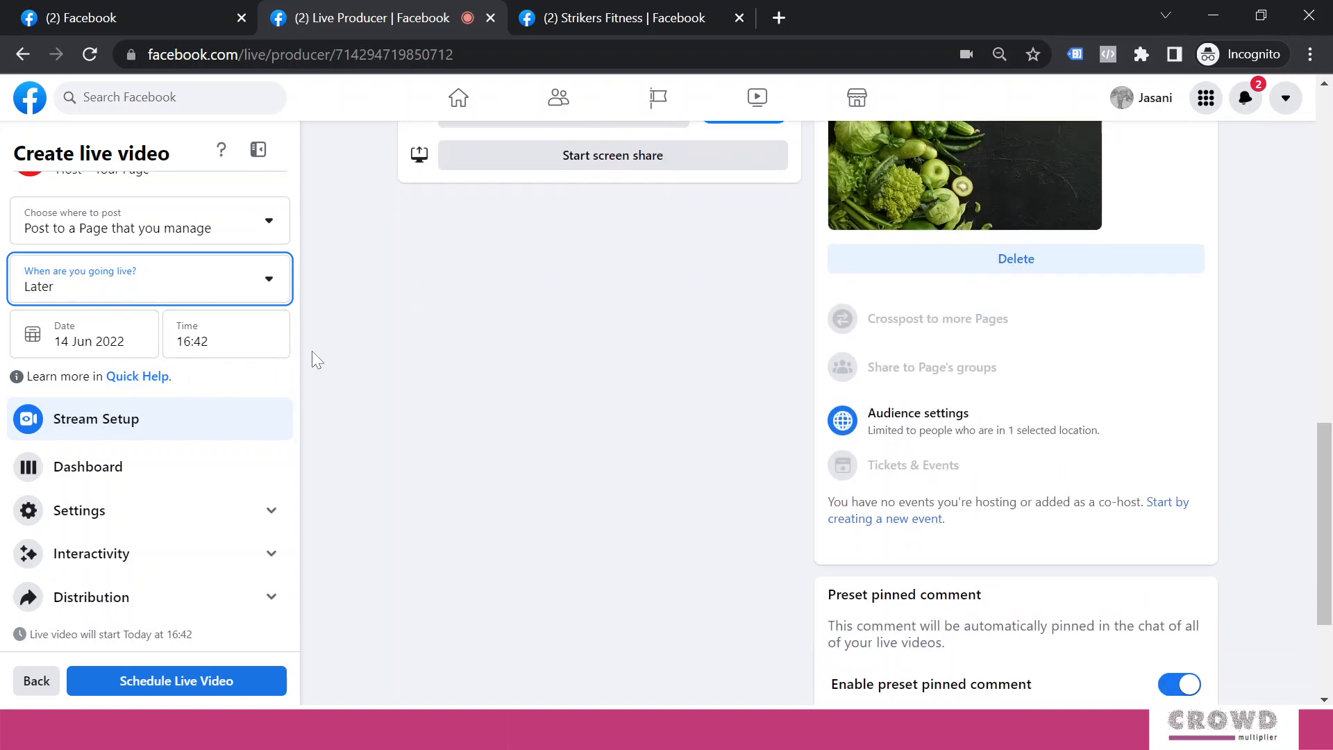
Step: Open the live video dashboard and set the comment moderation to Follower so only followers can leave comments
click(105, 472)
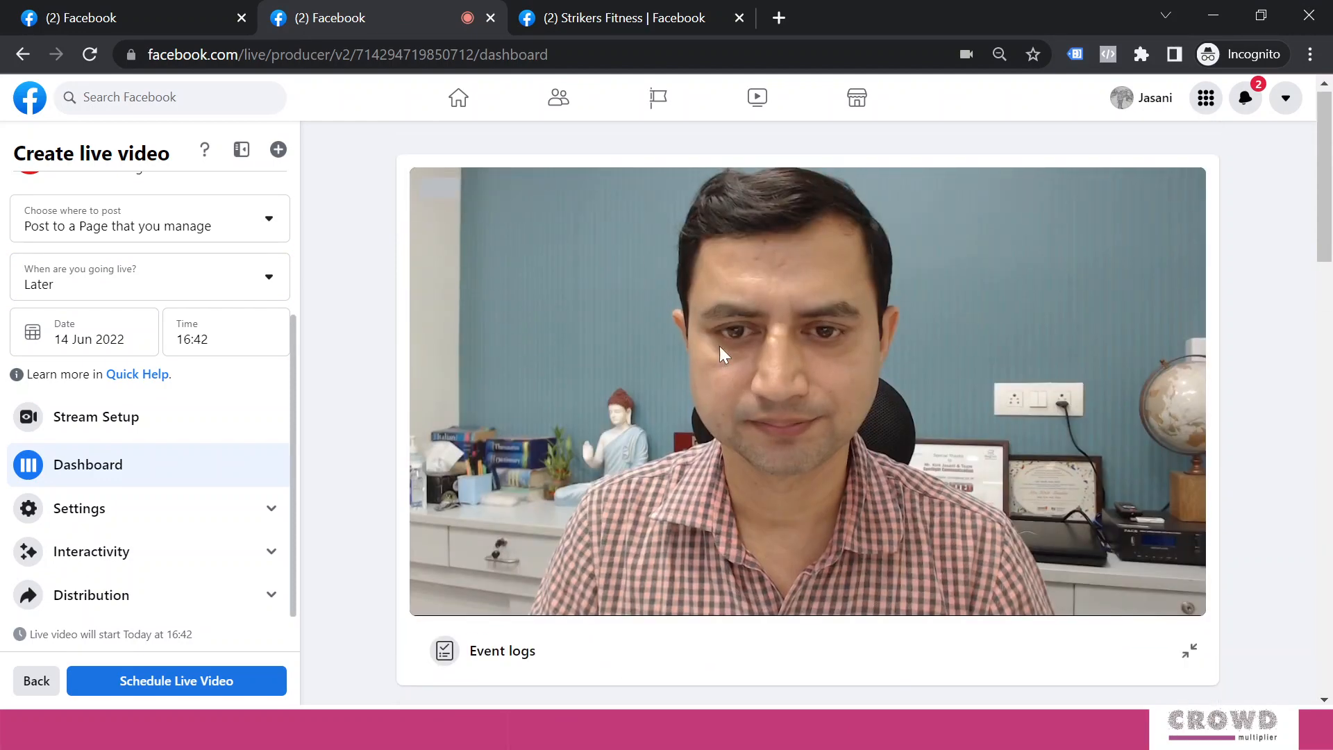
scroll(719, 346, down, 6)
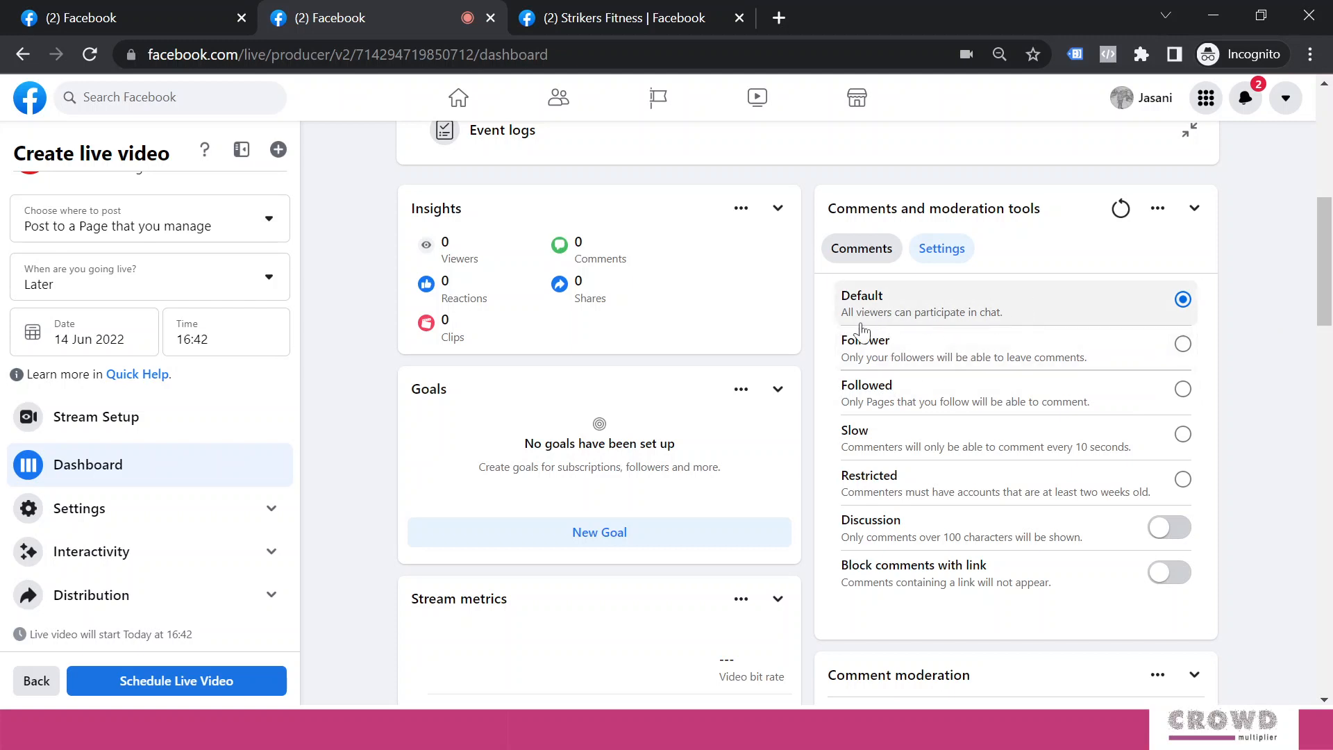
click(1014, 349)
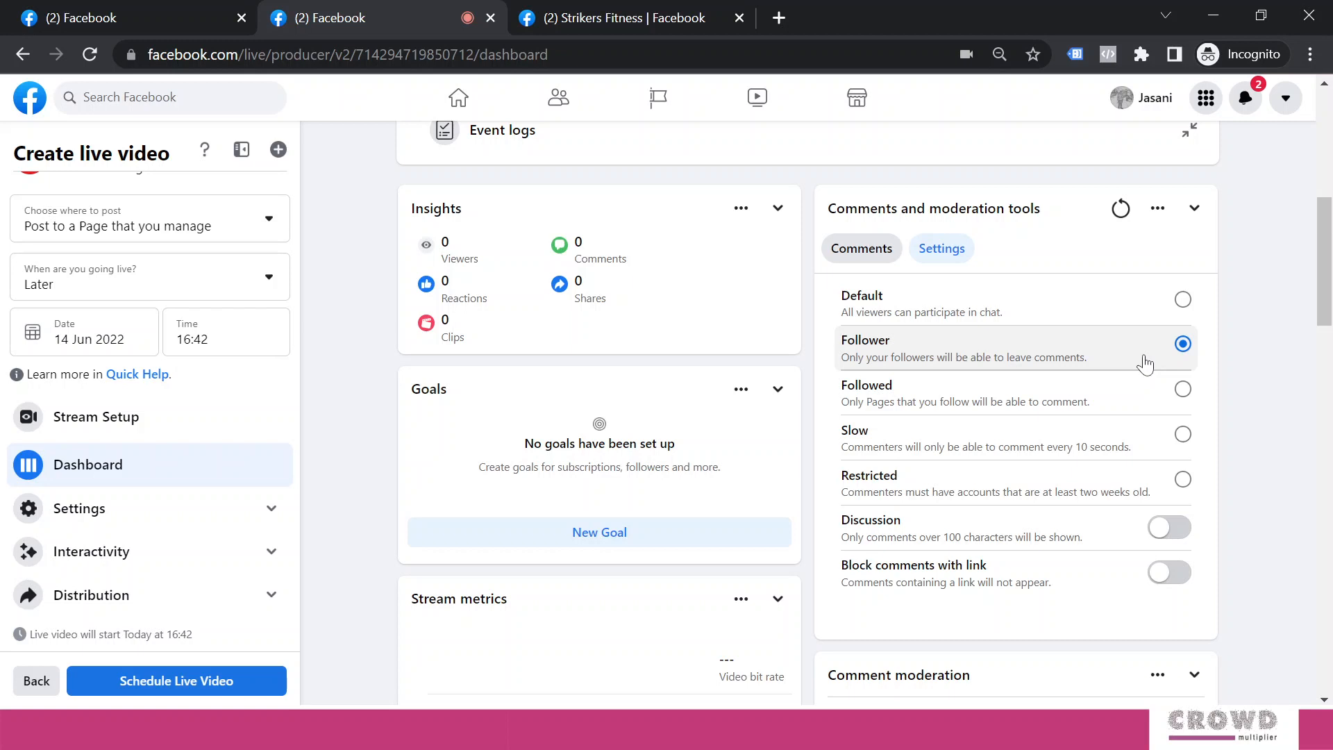
Step: Switch the comment setting through Followed and Slow to Restricted, limiting commenters to accounts at least two weeks old
click(1181, 394)
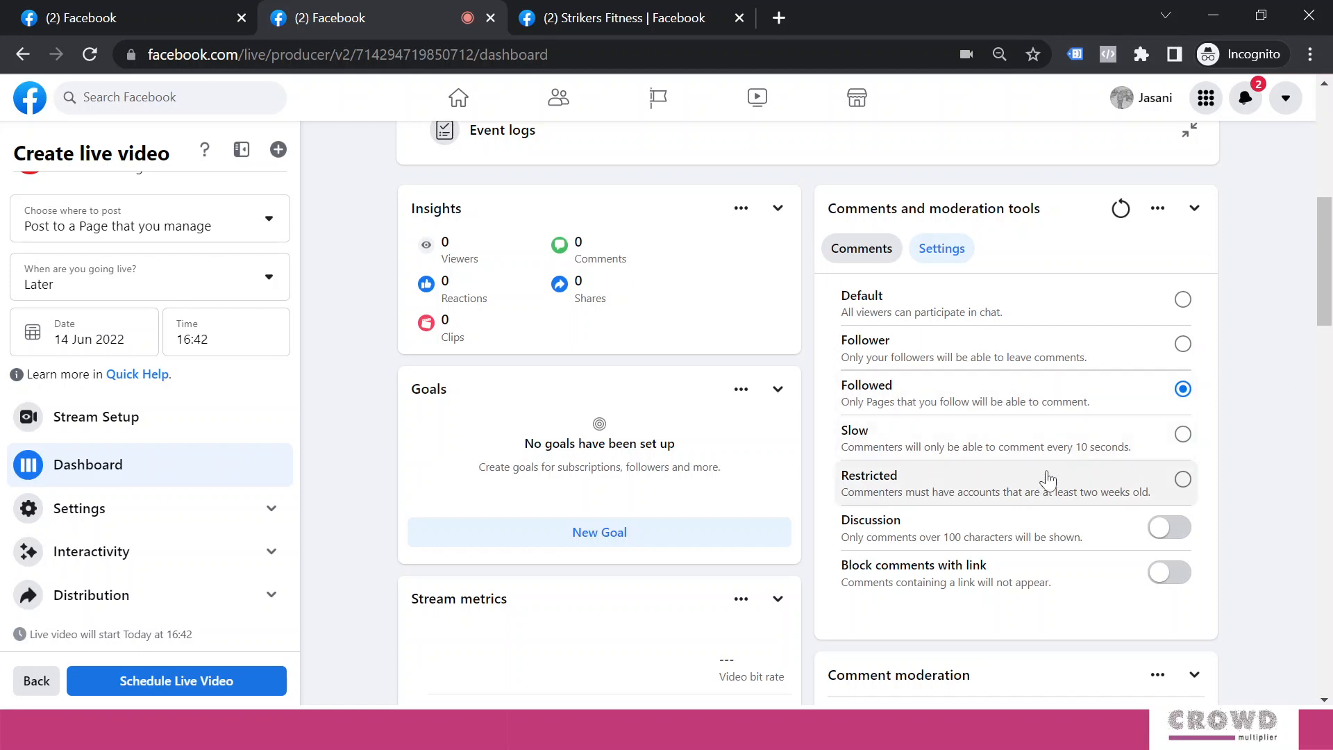
click(1181, 438)
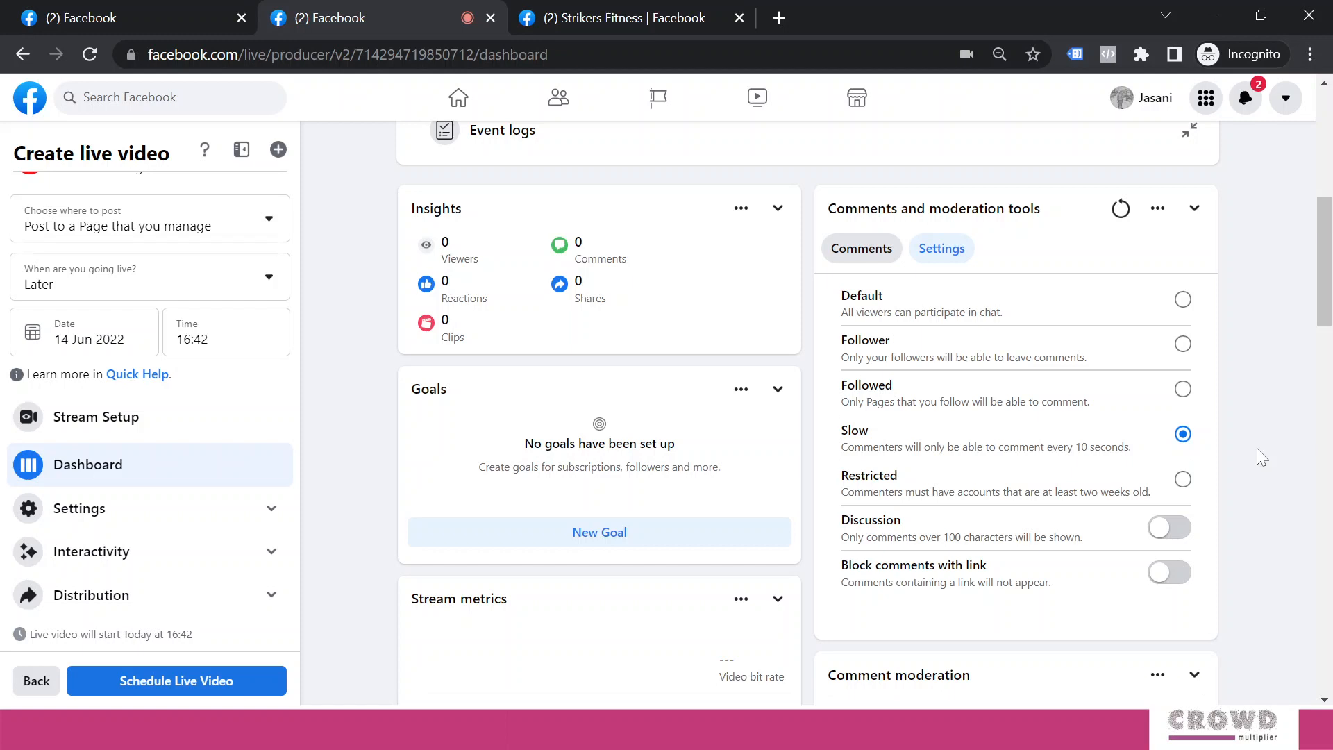
click(1180, 483)
Step: Turn the Discussion comment setting on and off again, and enable Block comments with link
scroll(1102, 498, down, 1)
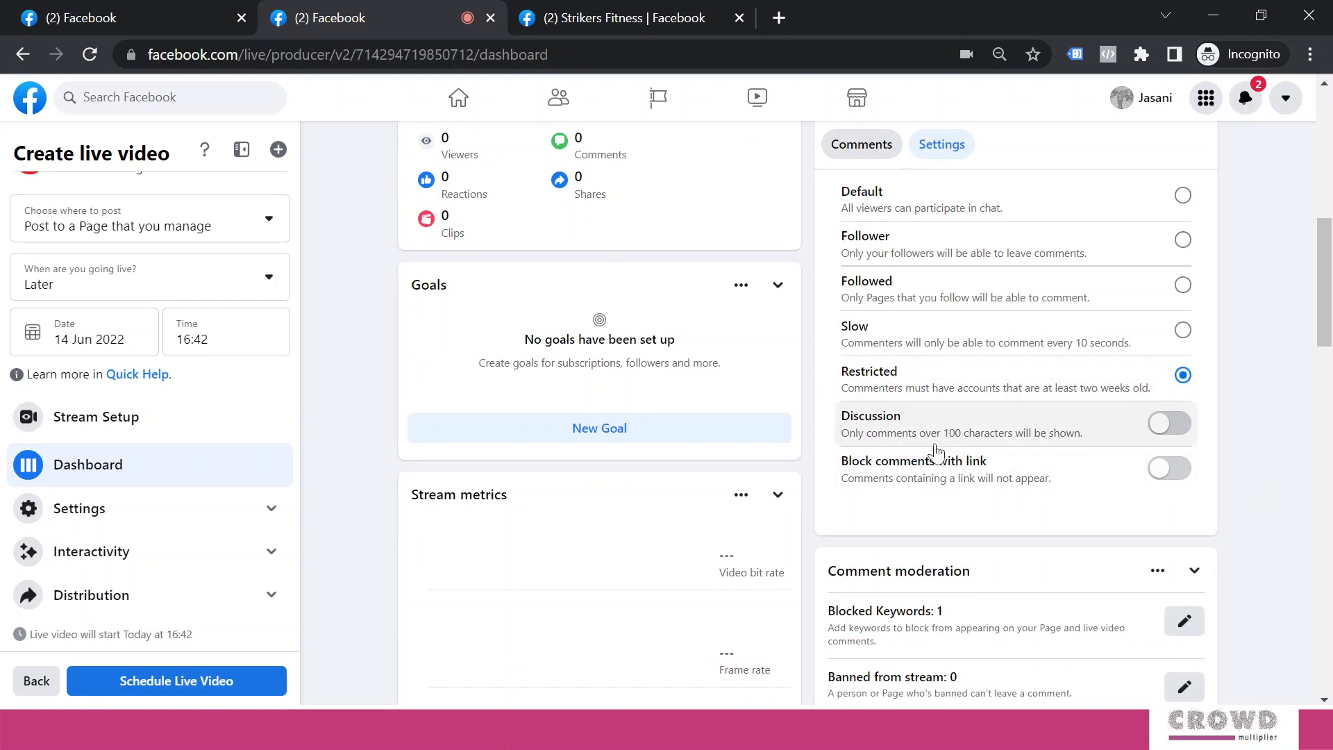
click(1164, 432)
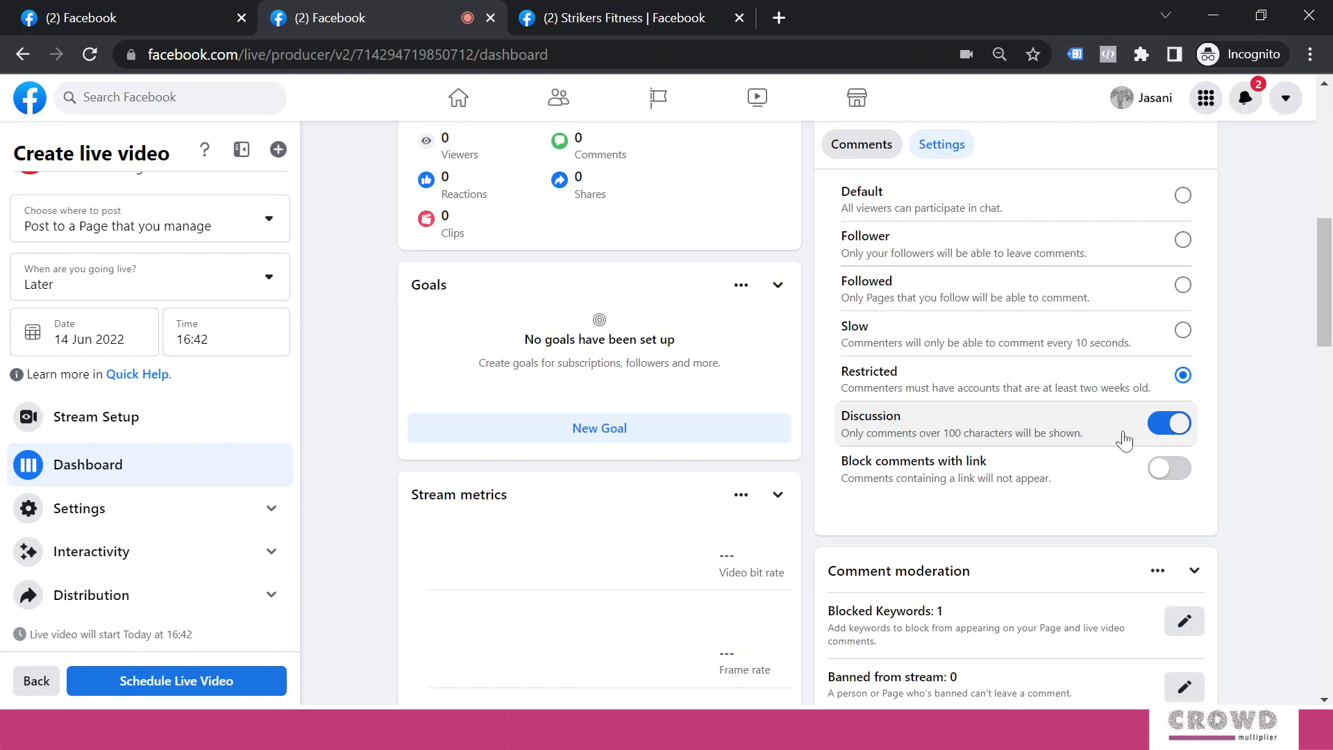
click(1169, 424)
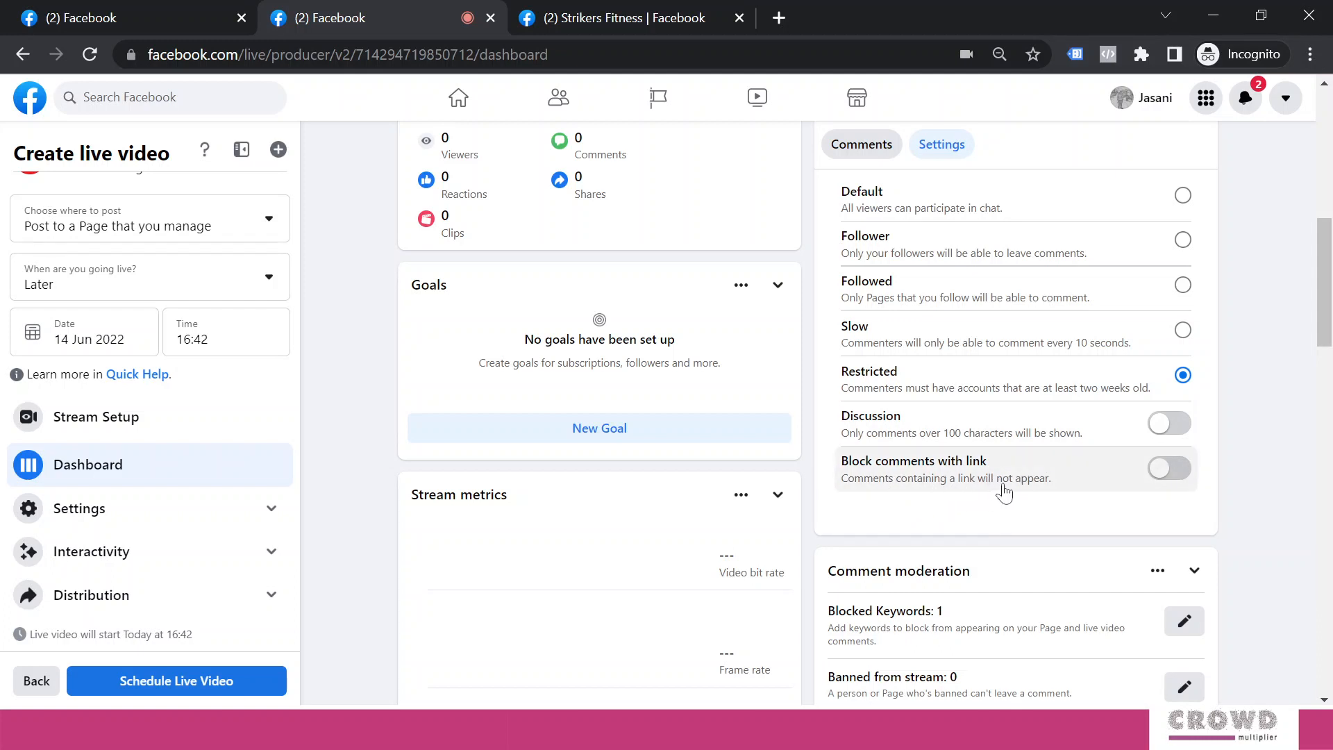
click(1169, 468)
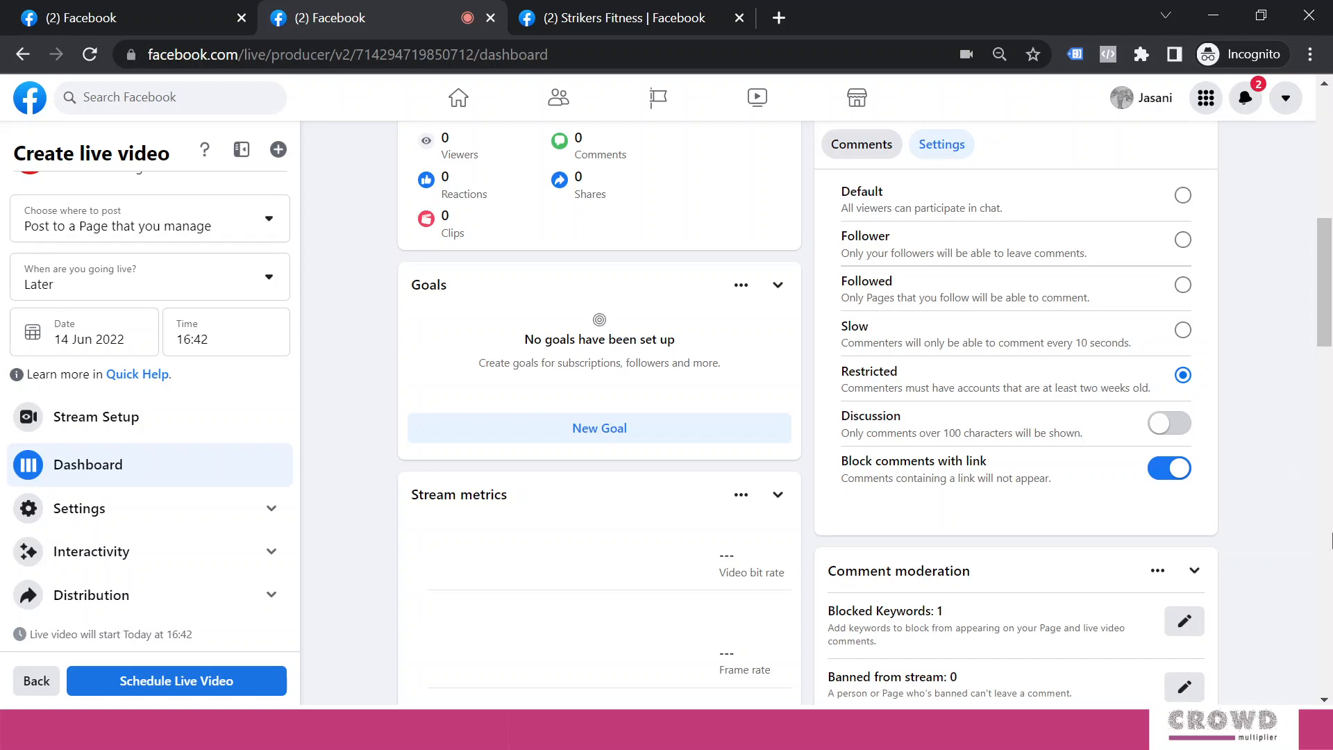
Step: Add "discount" and "join" to the blocked keywords in comment moderation, save the list and close the dialog
scroll(1204, 420, down, 5)
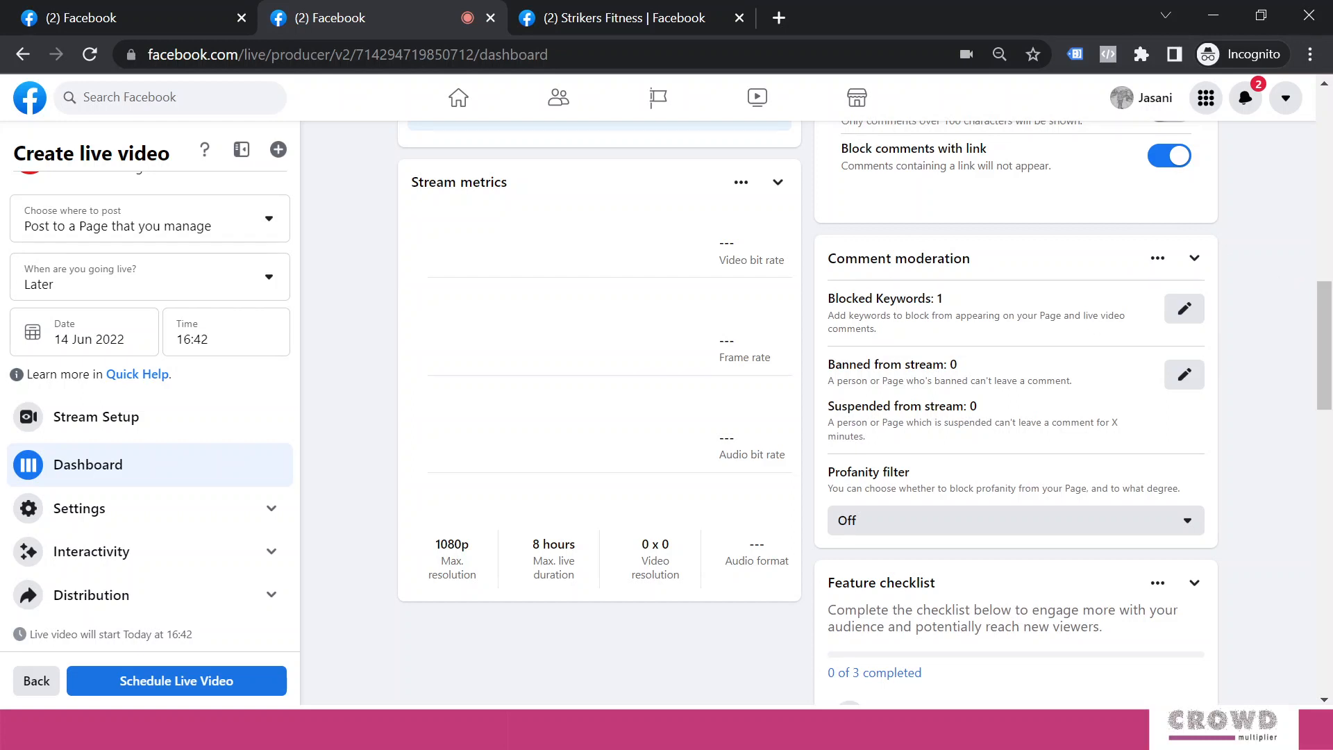
click(1183, 311)
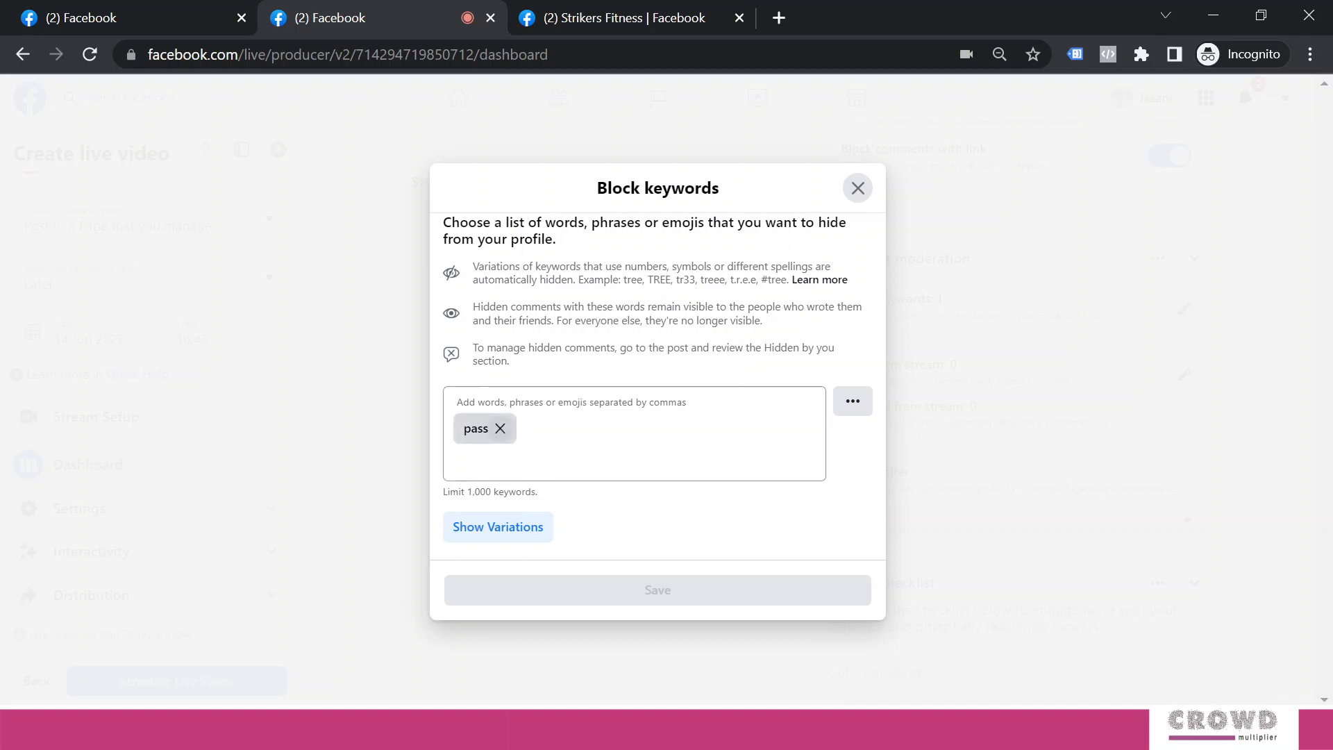
click(458, 463)
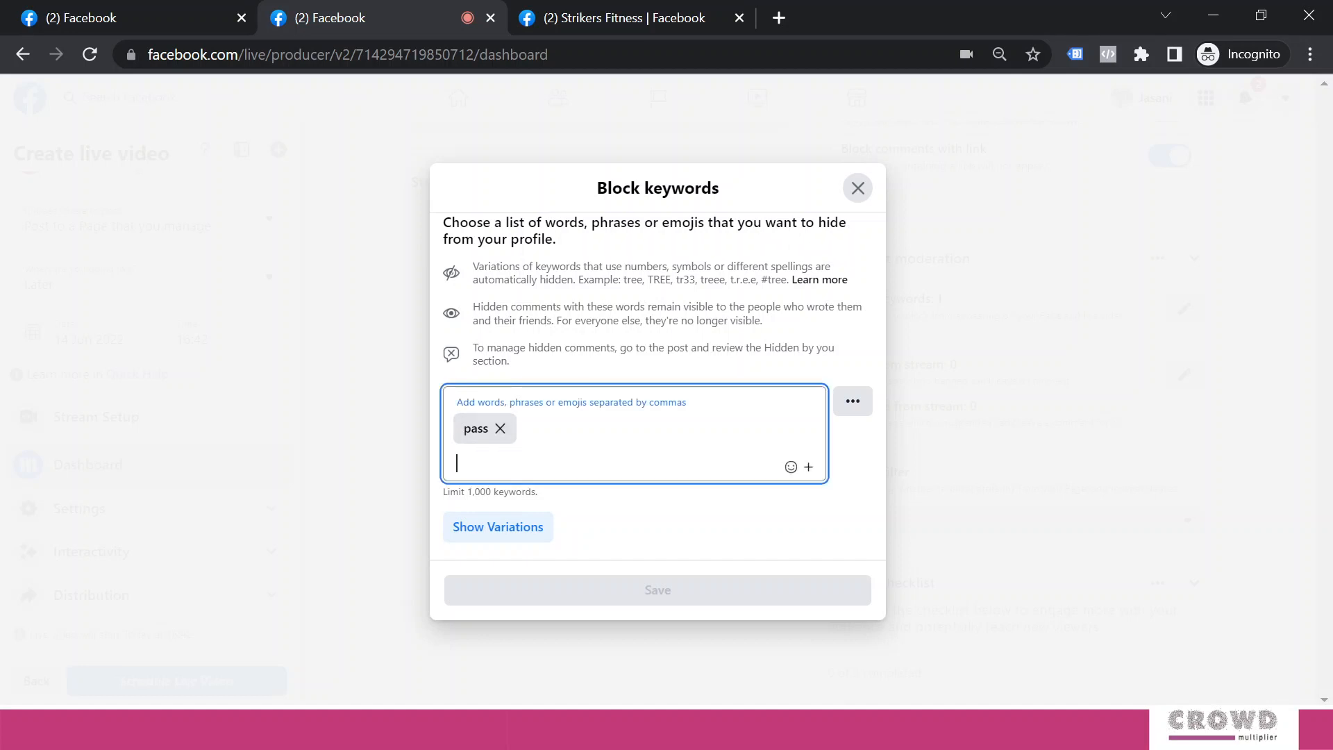
text(discount)
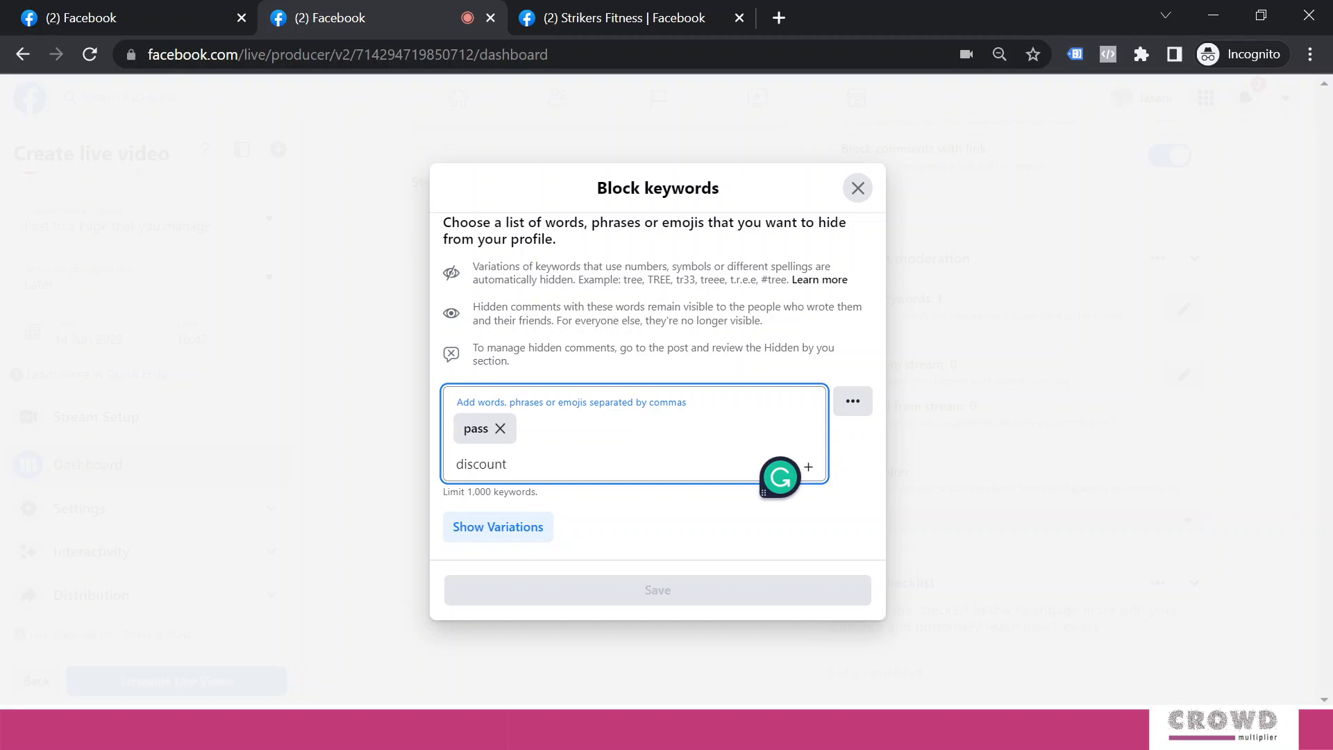
key(Return)
text(join)
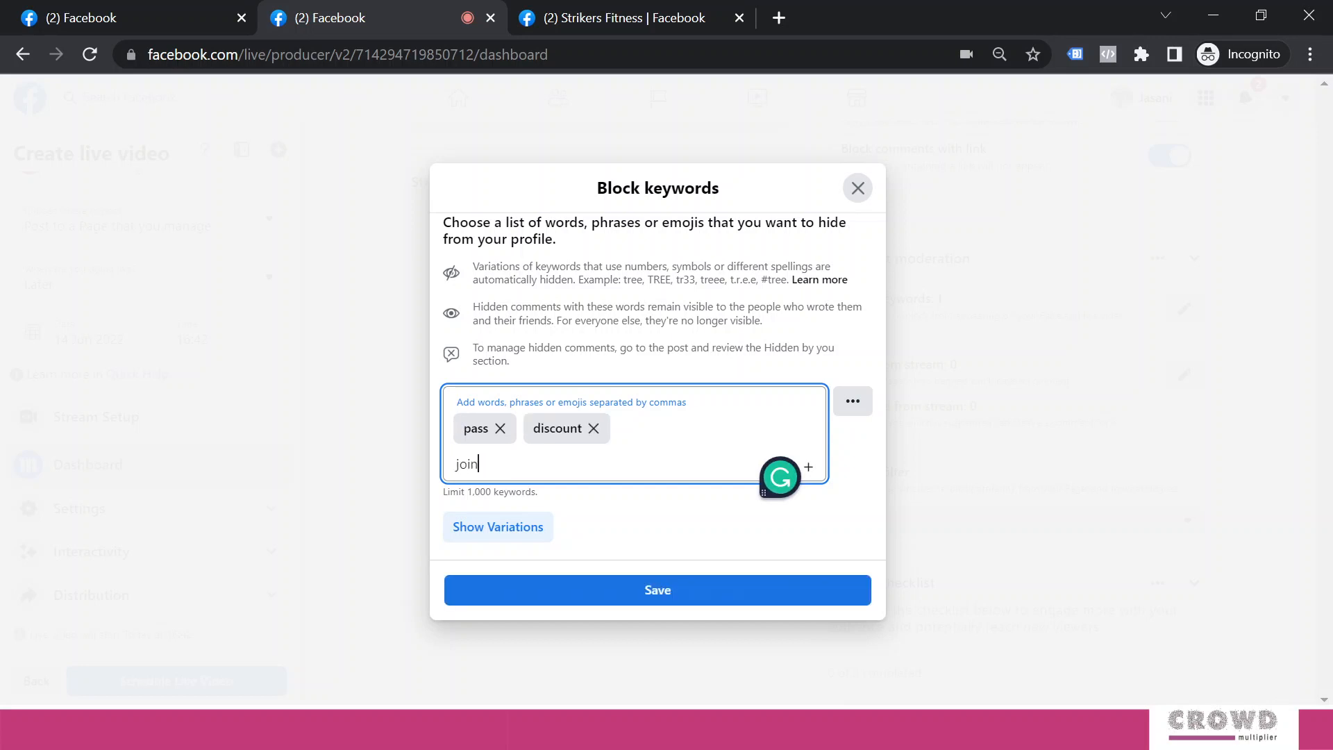
key(Return)
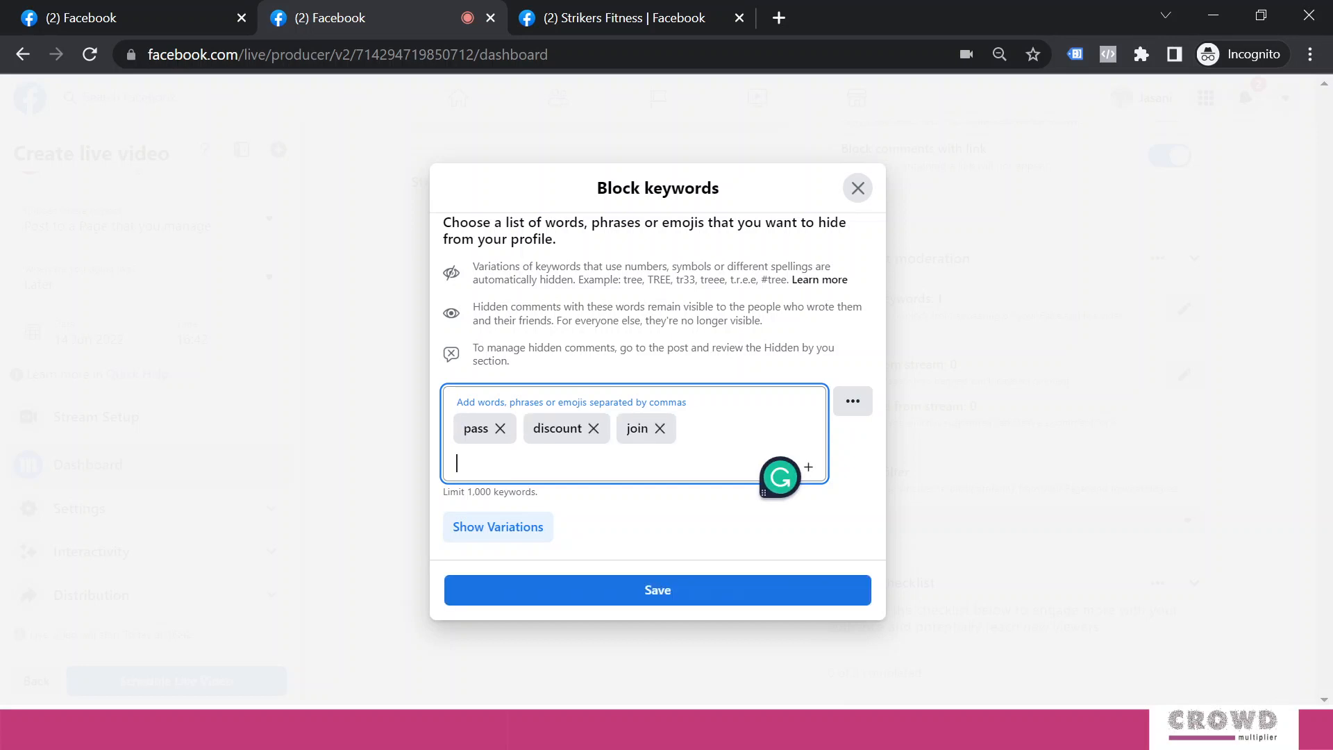
click(661, 590)
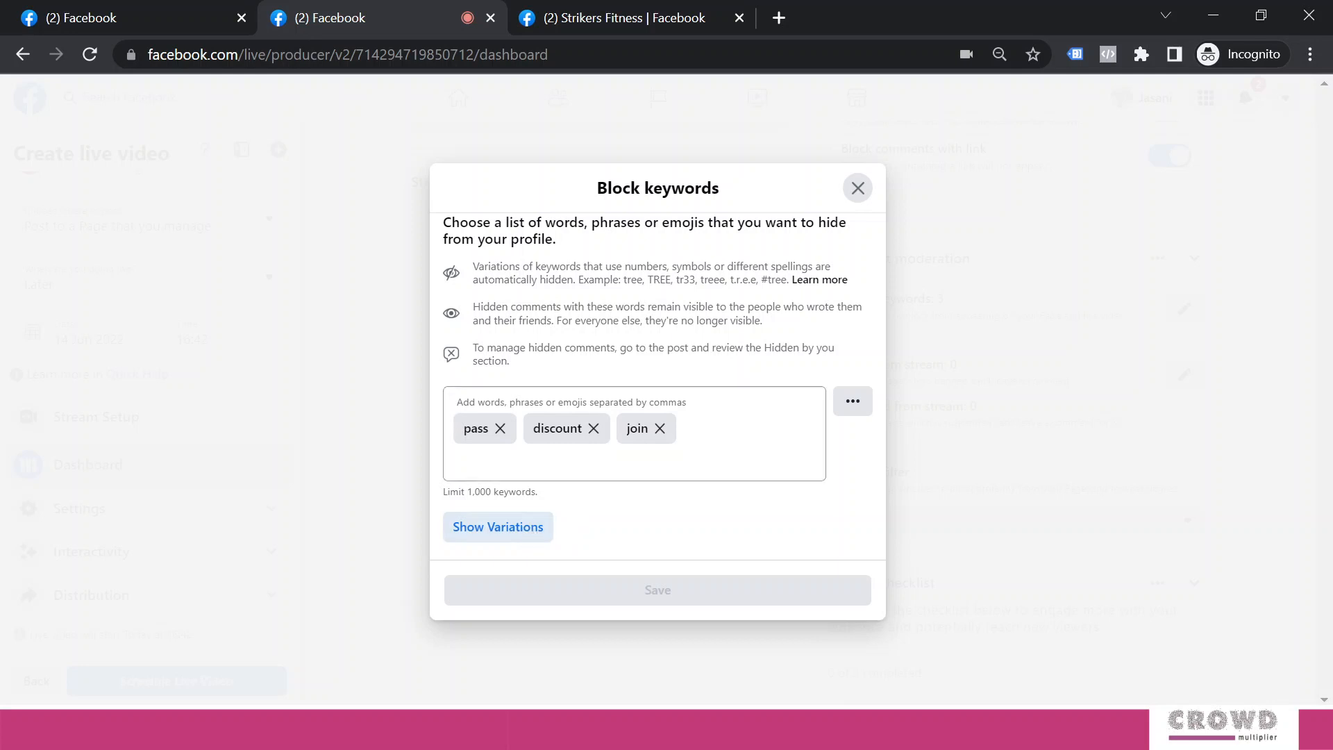
click(860, 191)
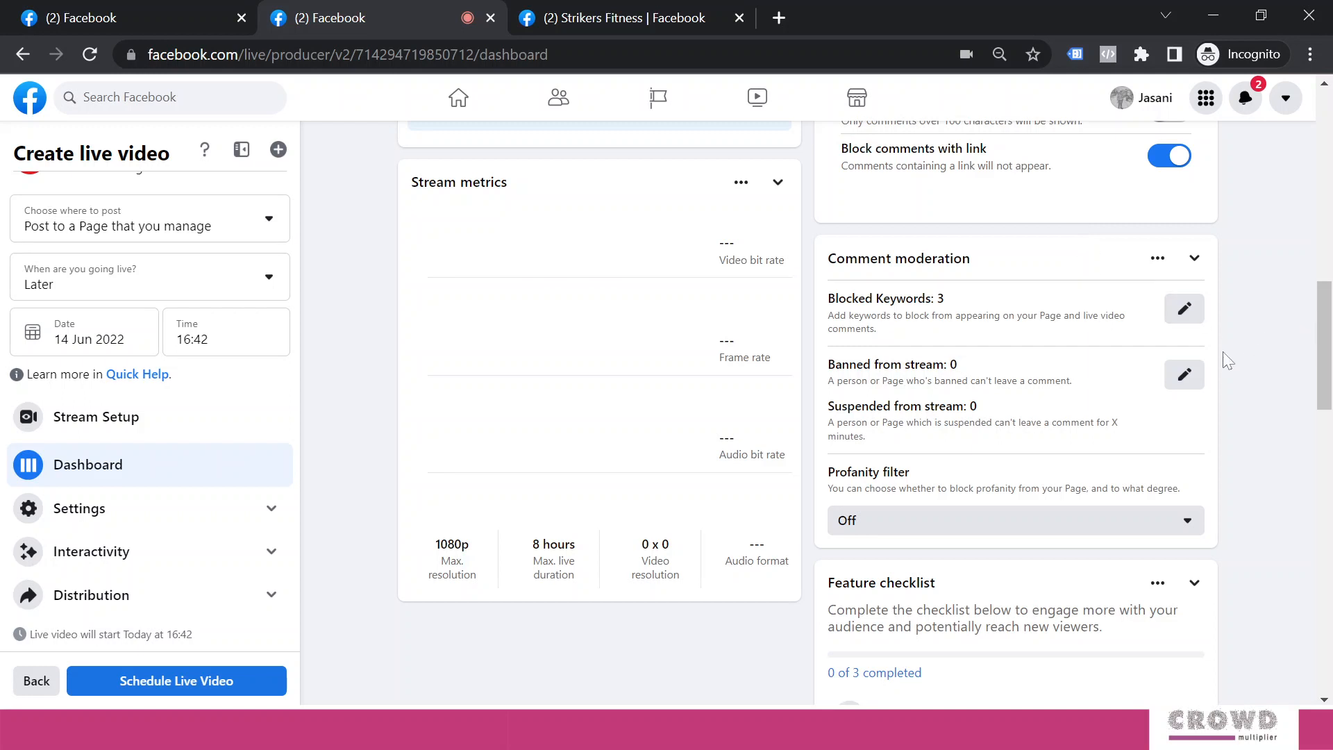
Step: Check the banned or suspended users list and the available profanity filter levels without changing them
click(1179, 377)
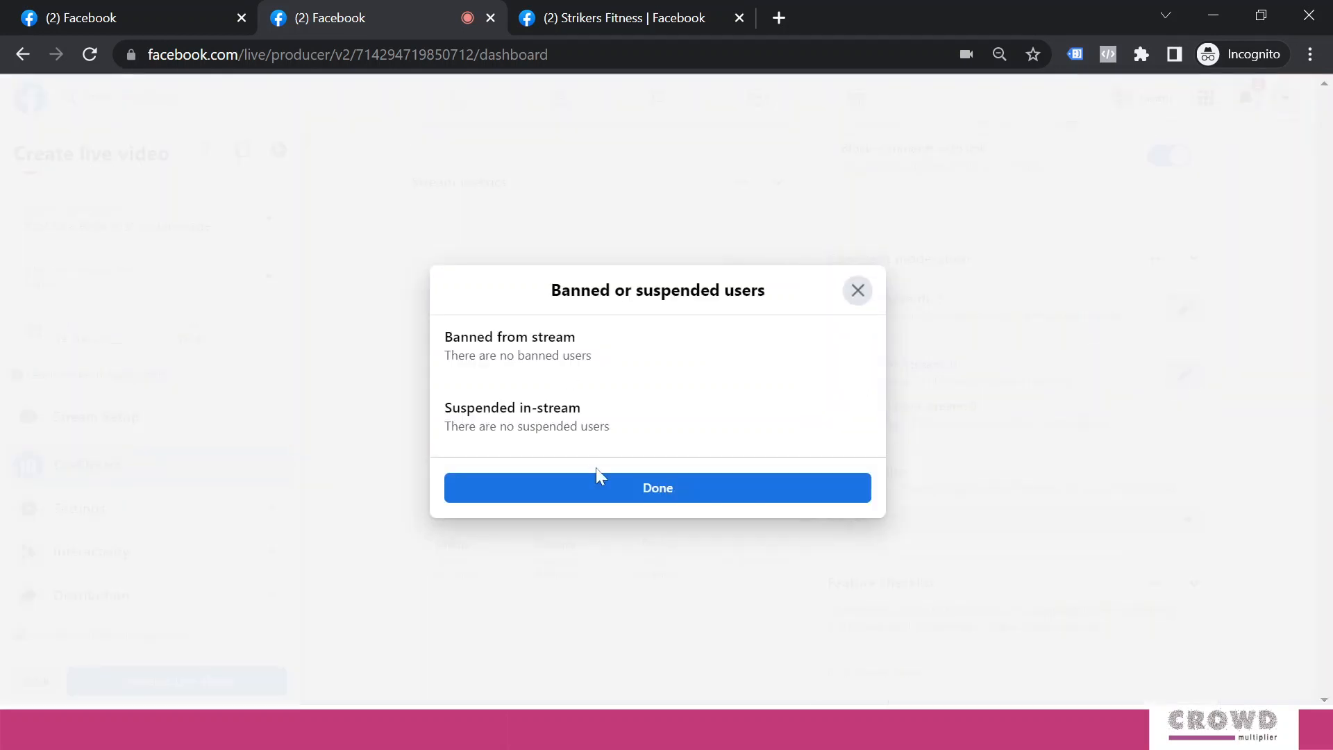
click(858, 292)
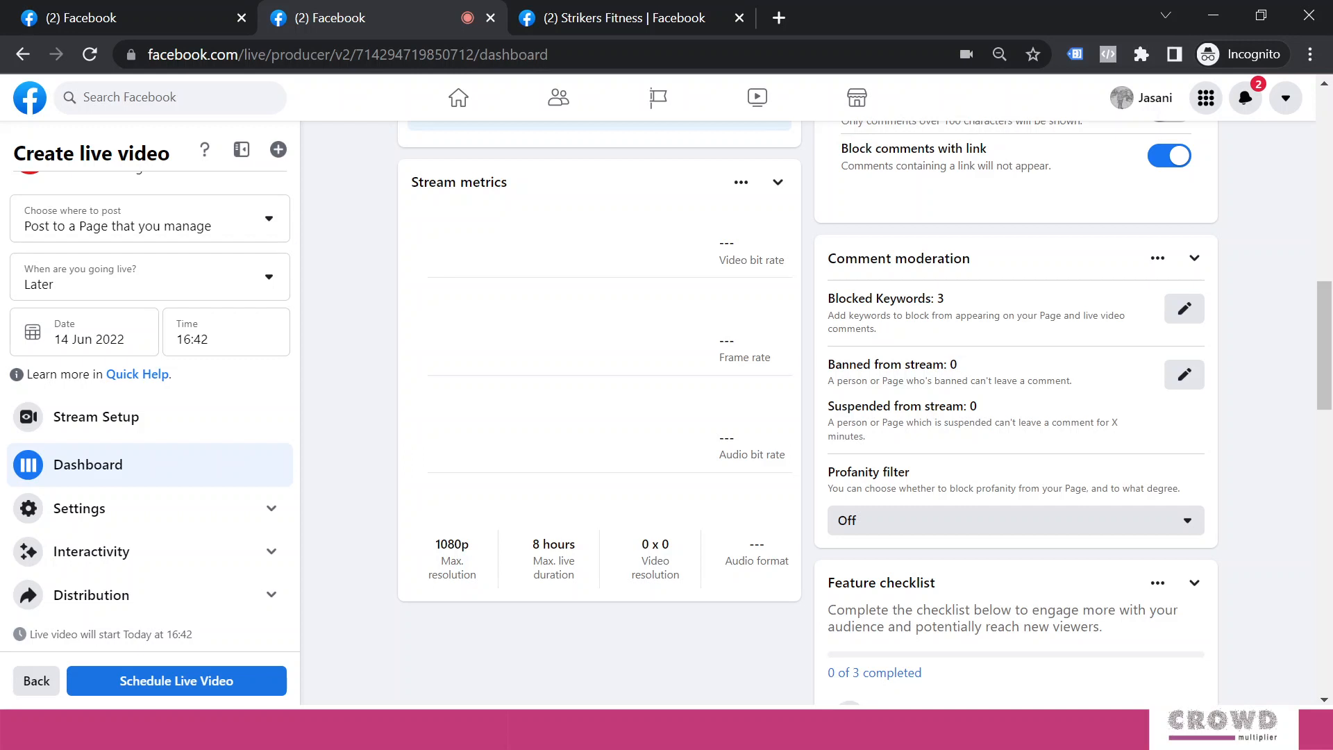
scroll(1021, 416, down, 2)
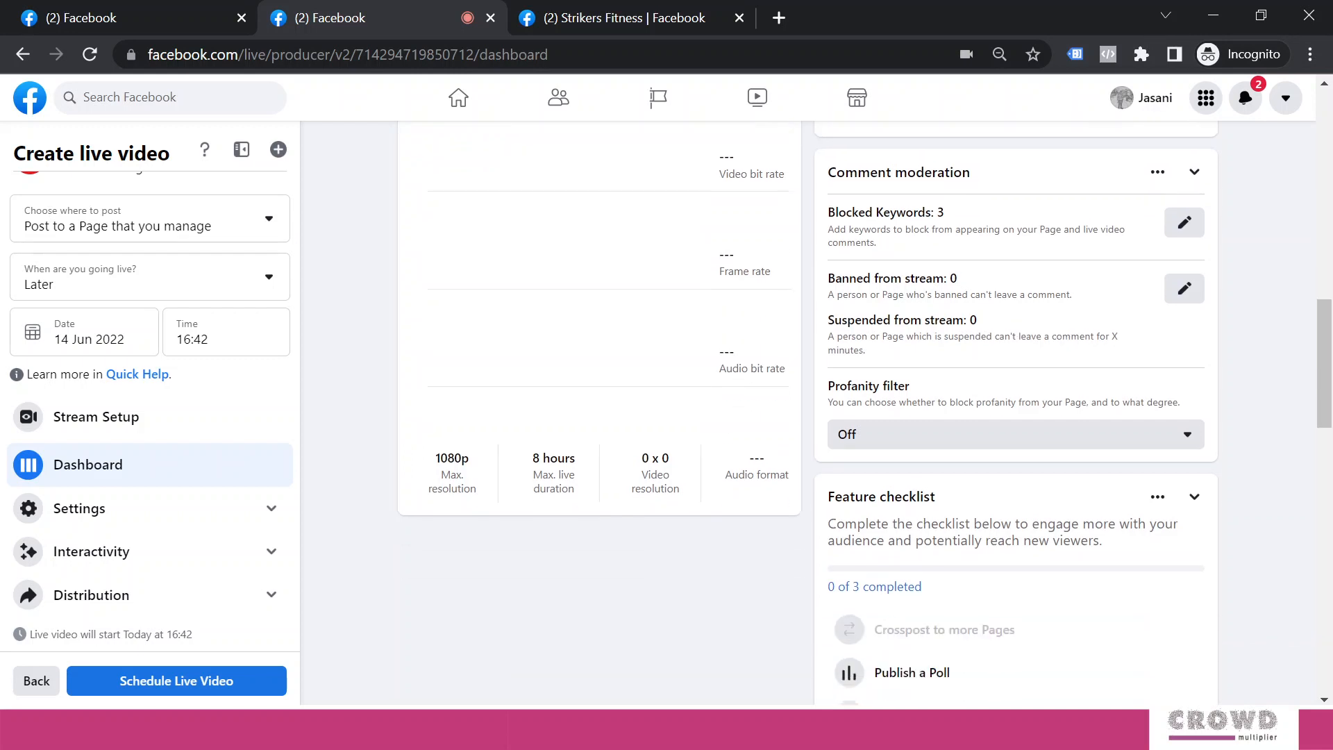
click(905, 429)
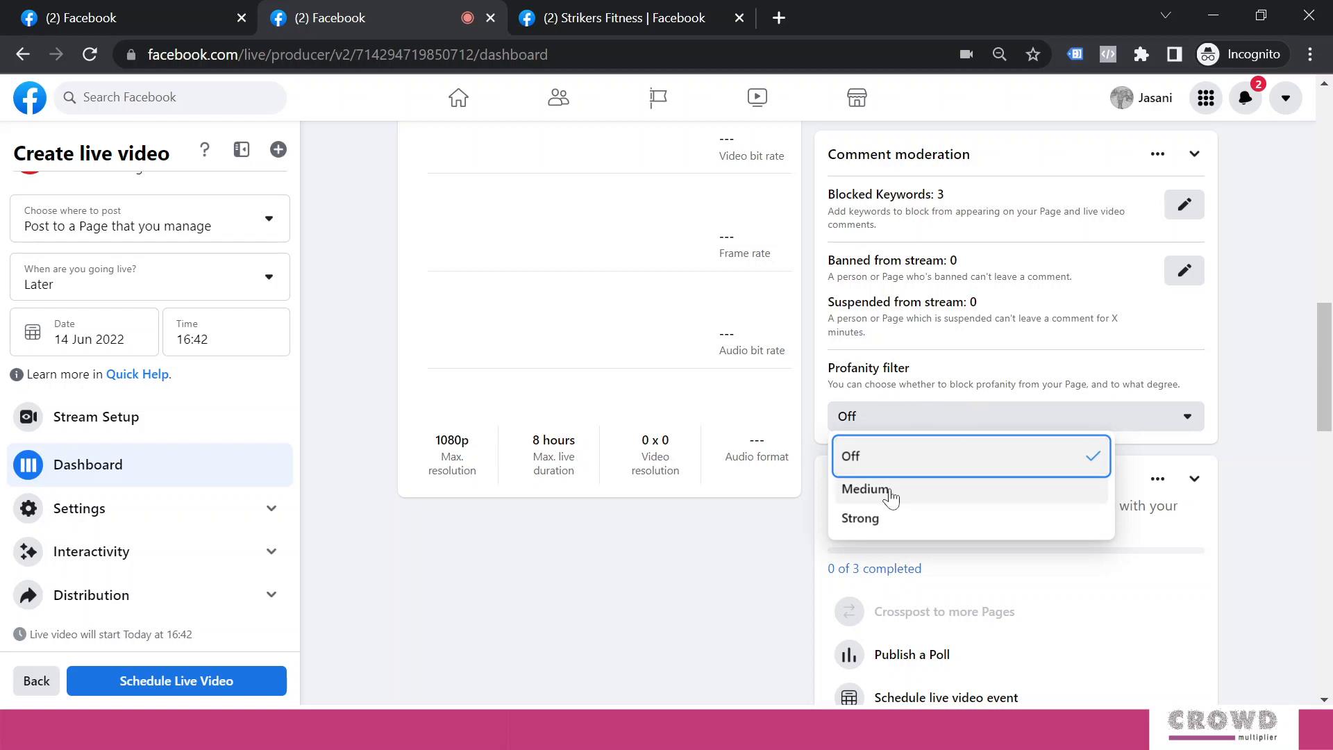
click(1249, 345)
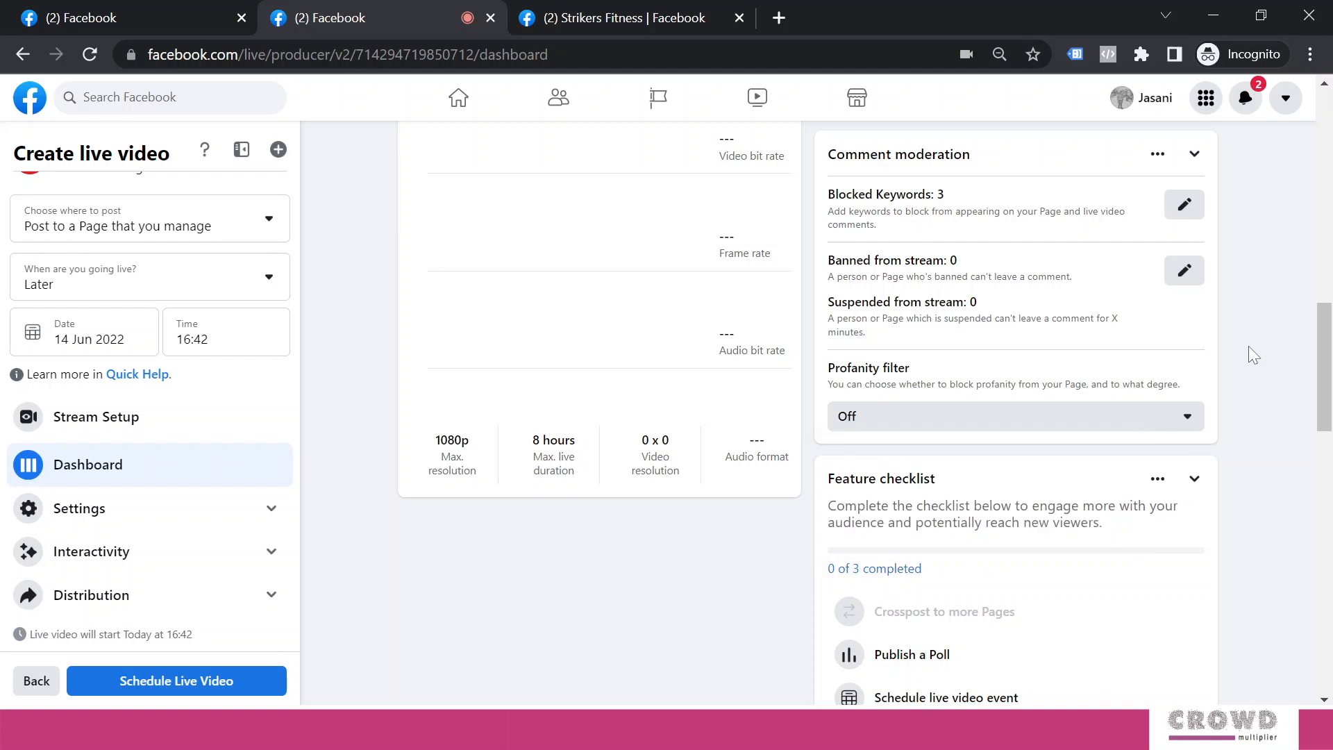
Step: Open the poll creator from the feature checklist and enter the question "What is your favourite green vegetable?"
scroll(1255, 302, down, 3)
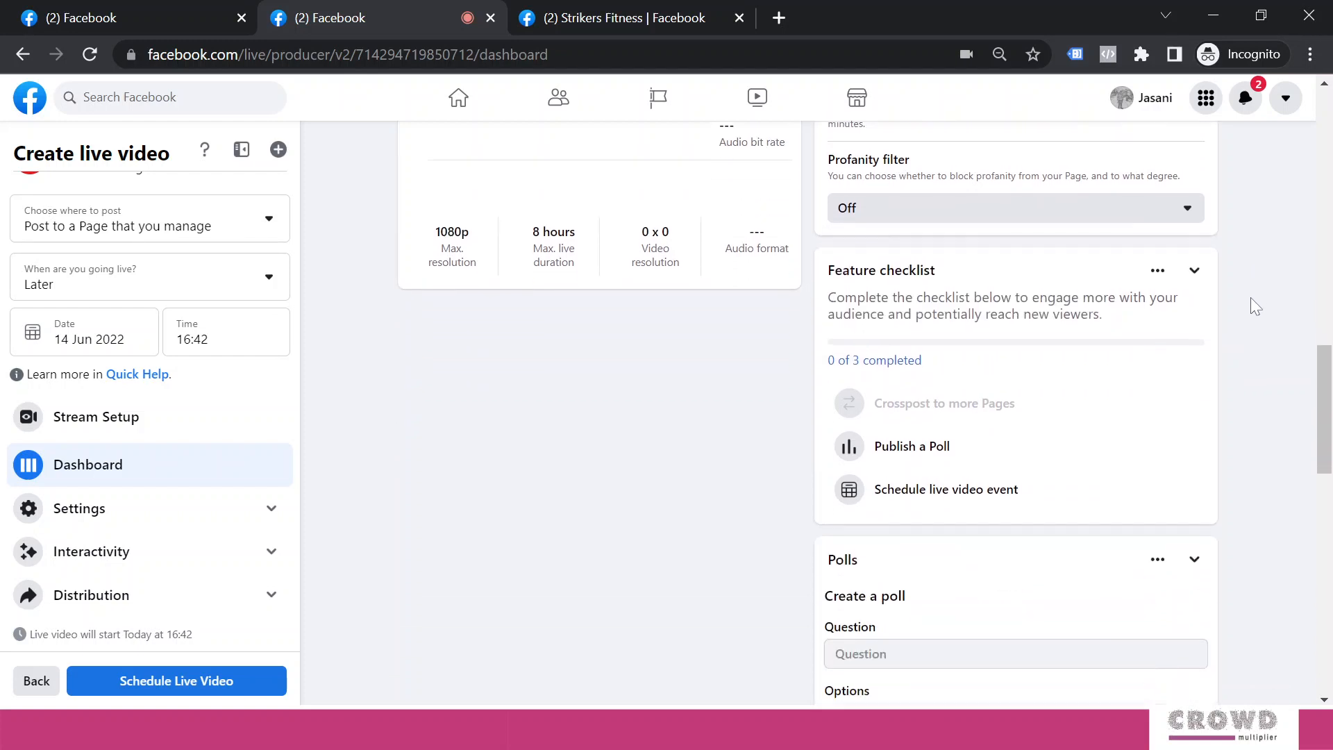
scroll(1214, 298, down, 2)
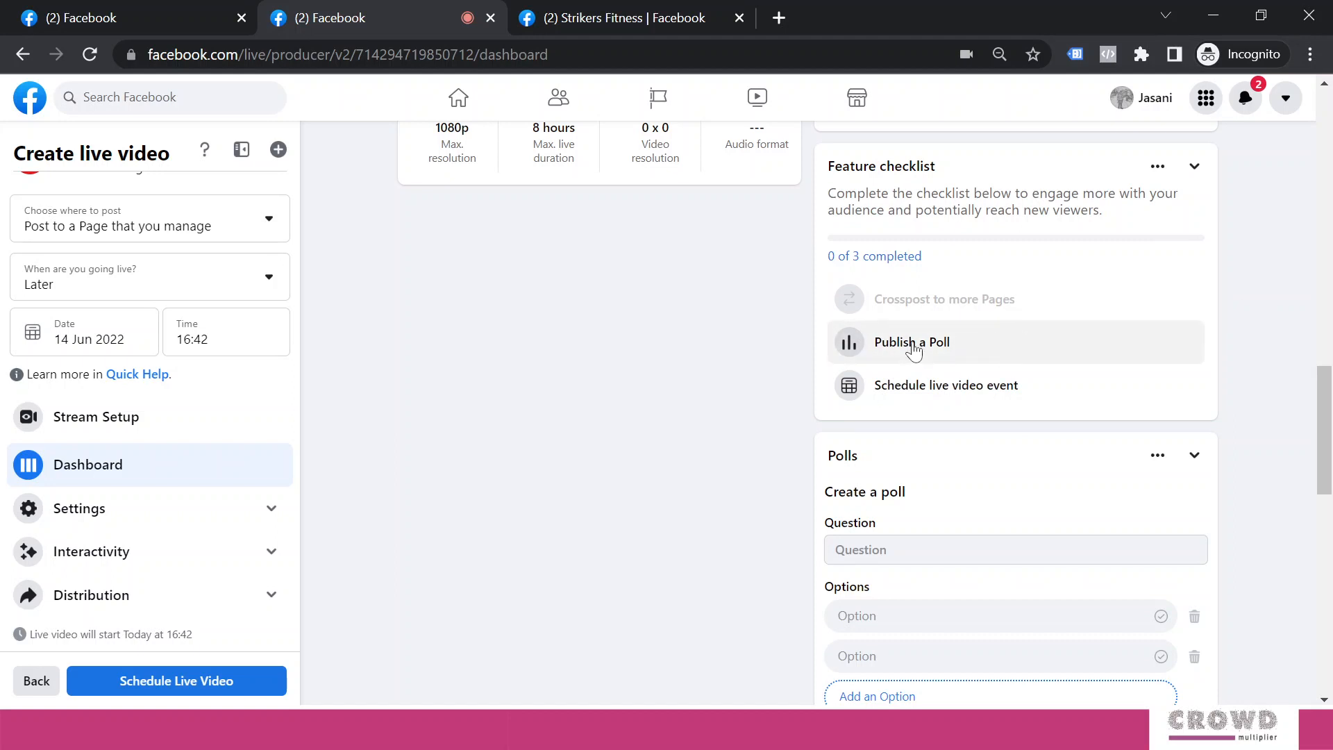
scroll(913, 350, up, 1)
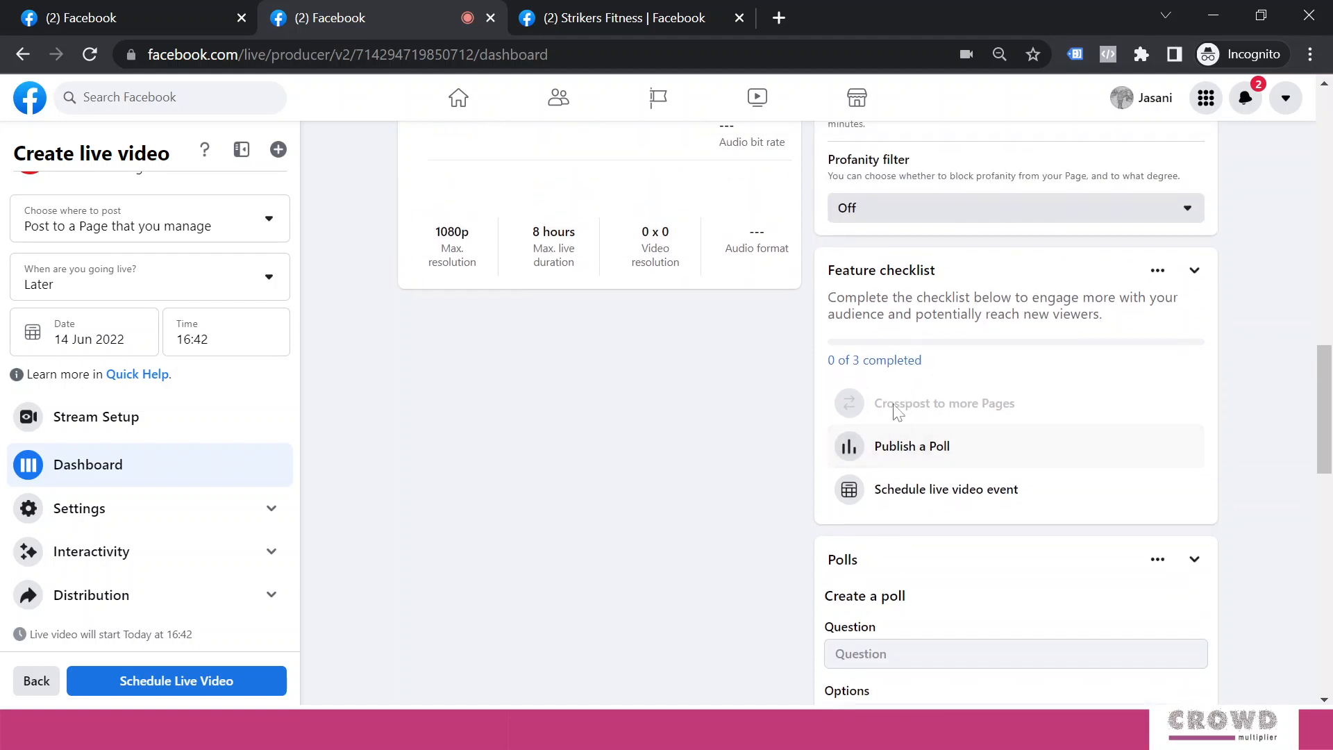
click(894, 455)
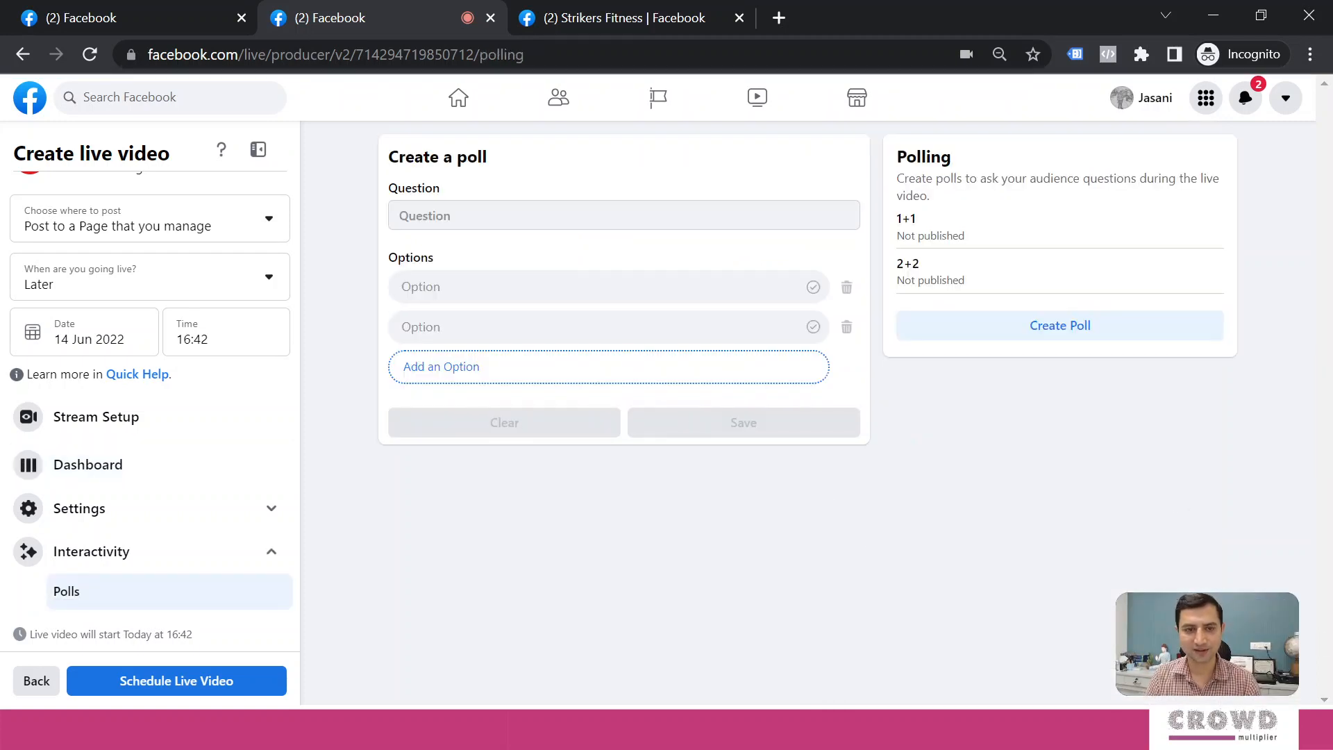
click(500, 215)
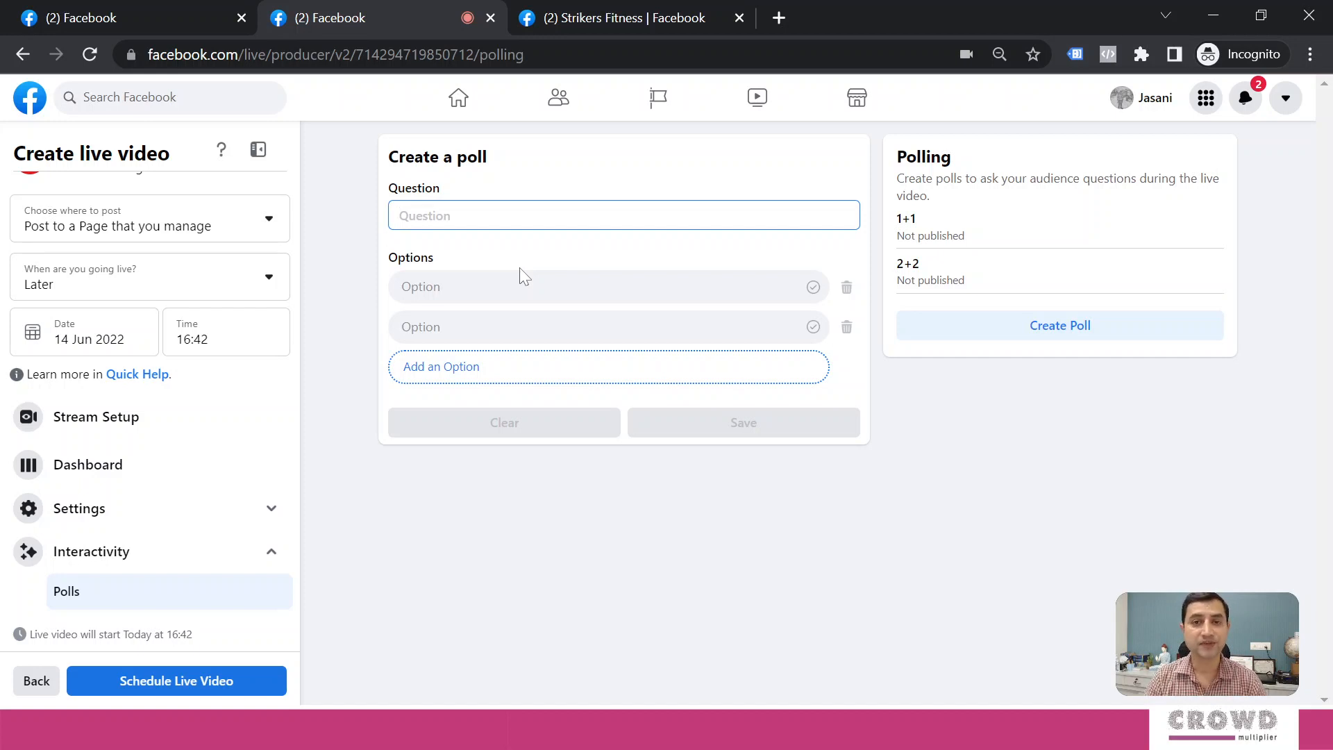
text(What is )
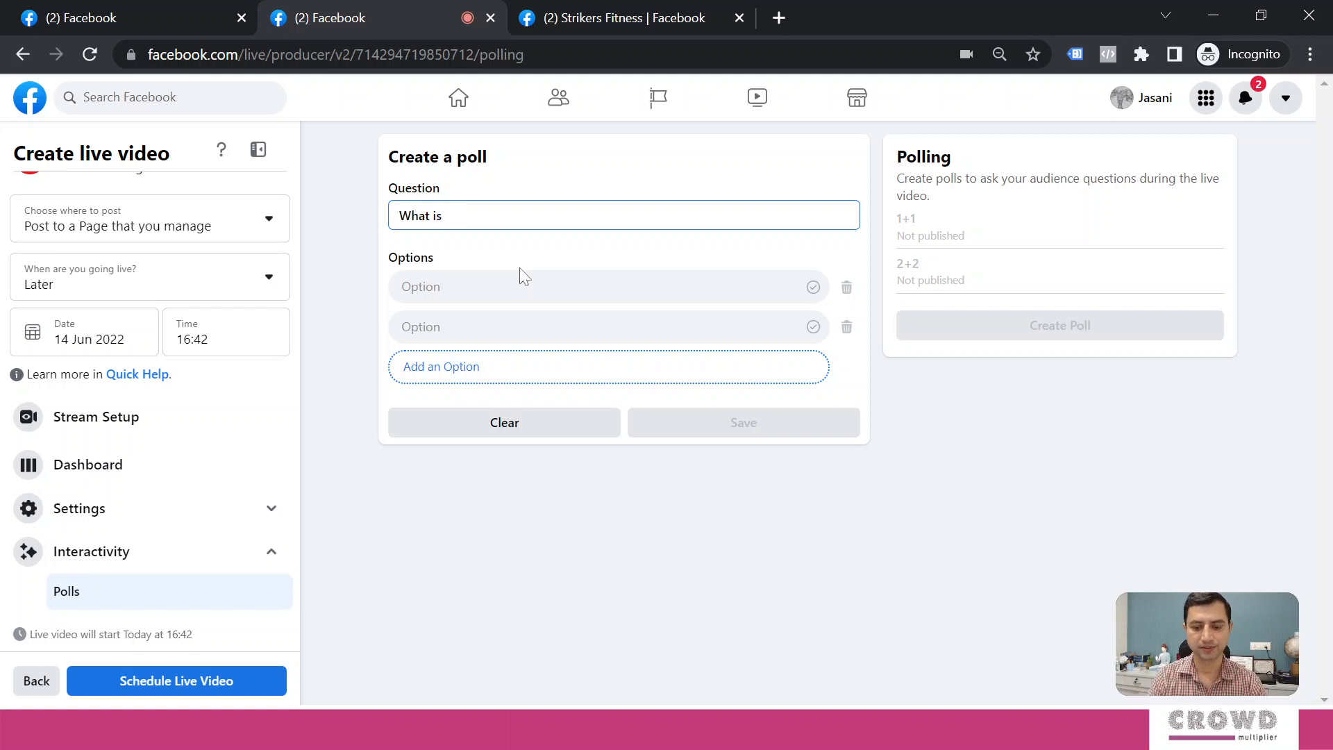
text(your fa)
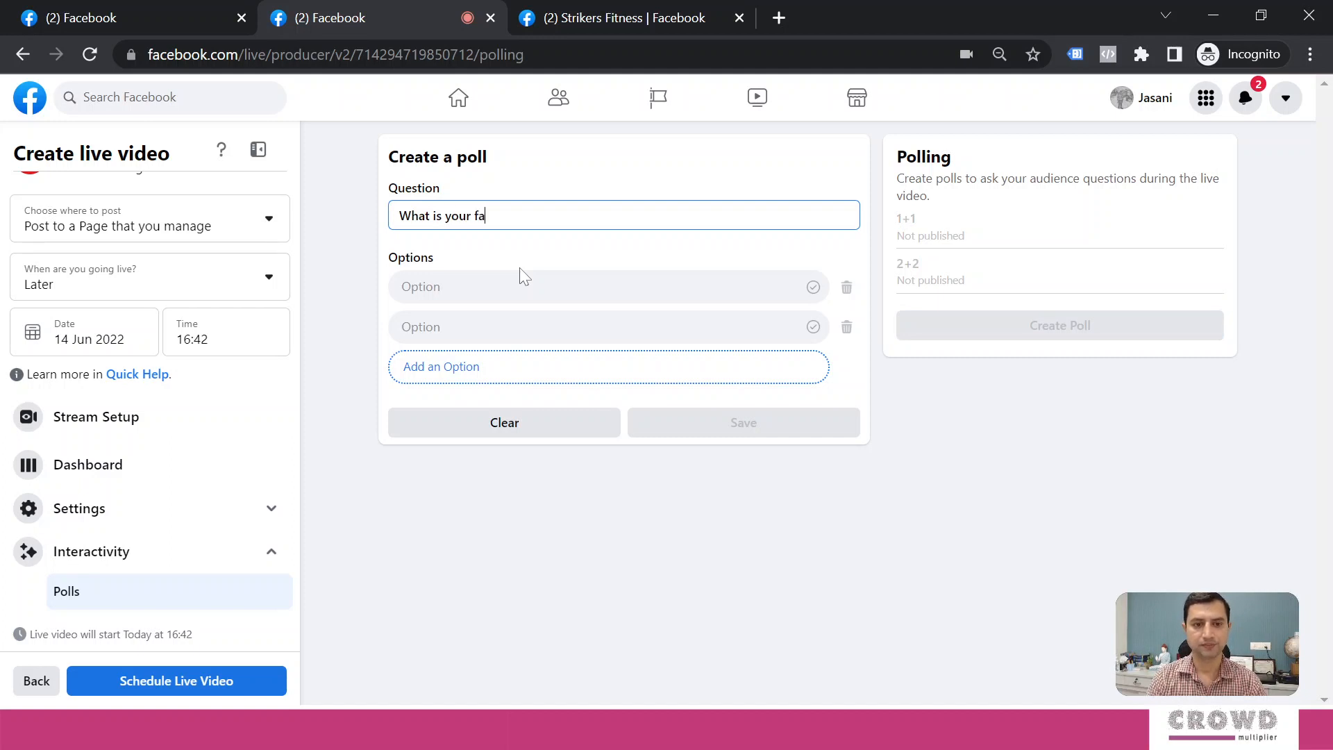
text(vour)
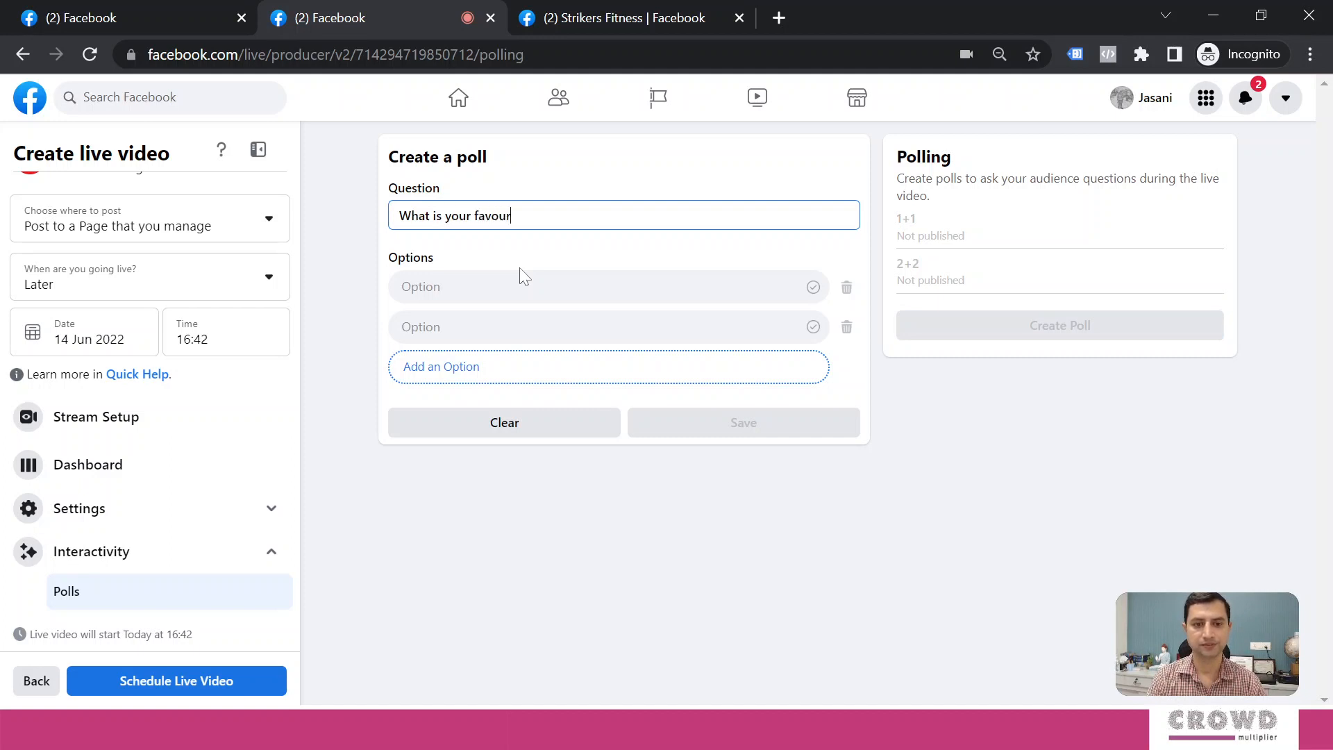
text(ite green vge)
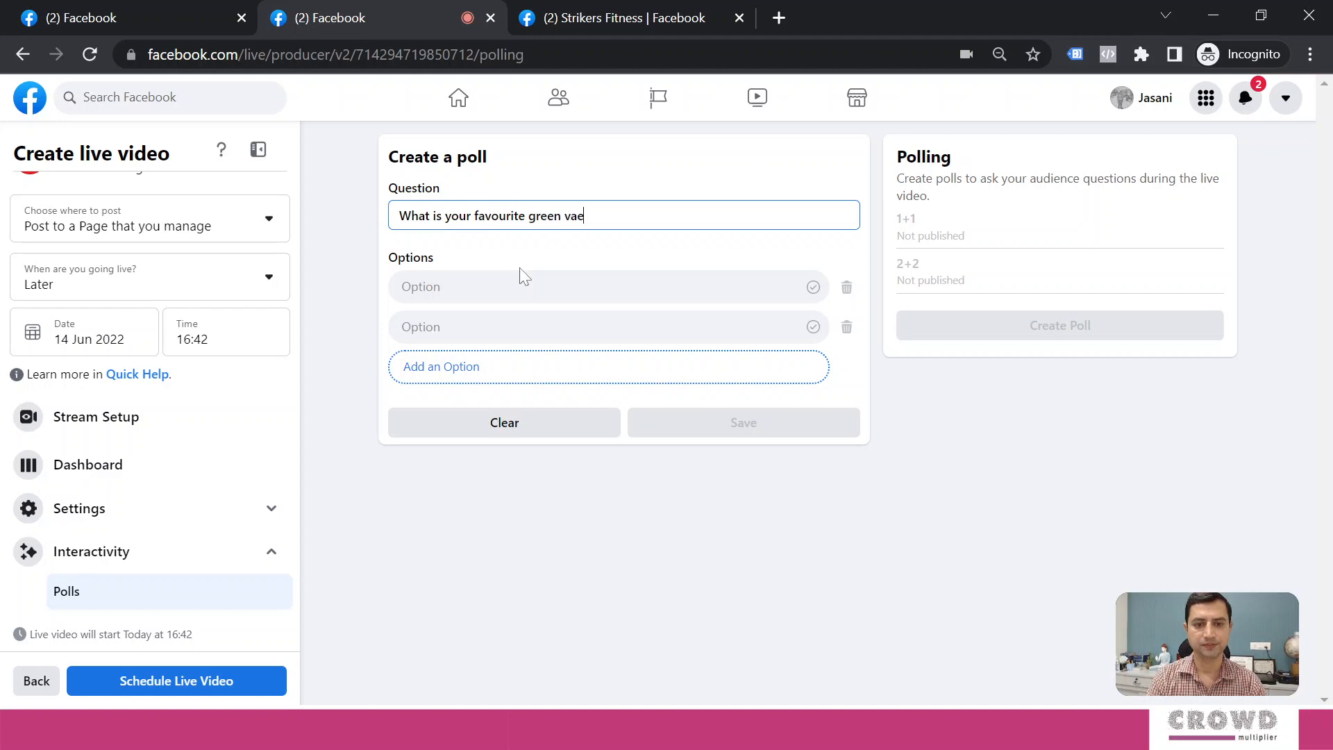
key(BackSpace)
key(BackSpace)
text(egetable?)
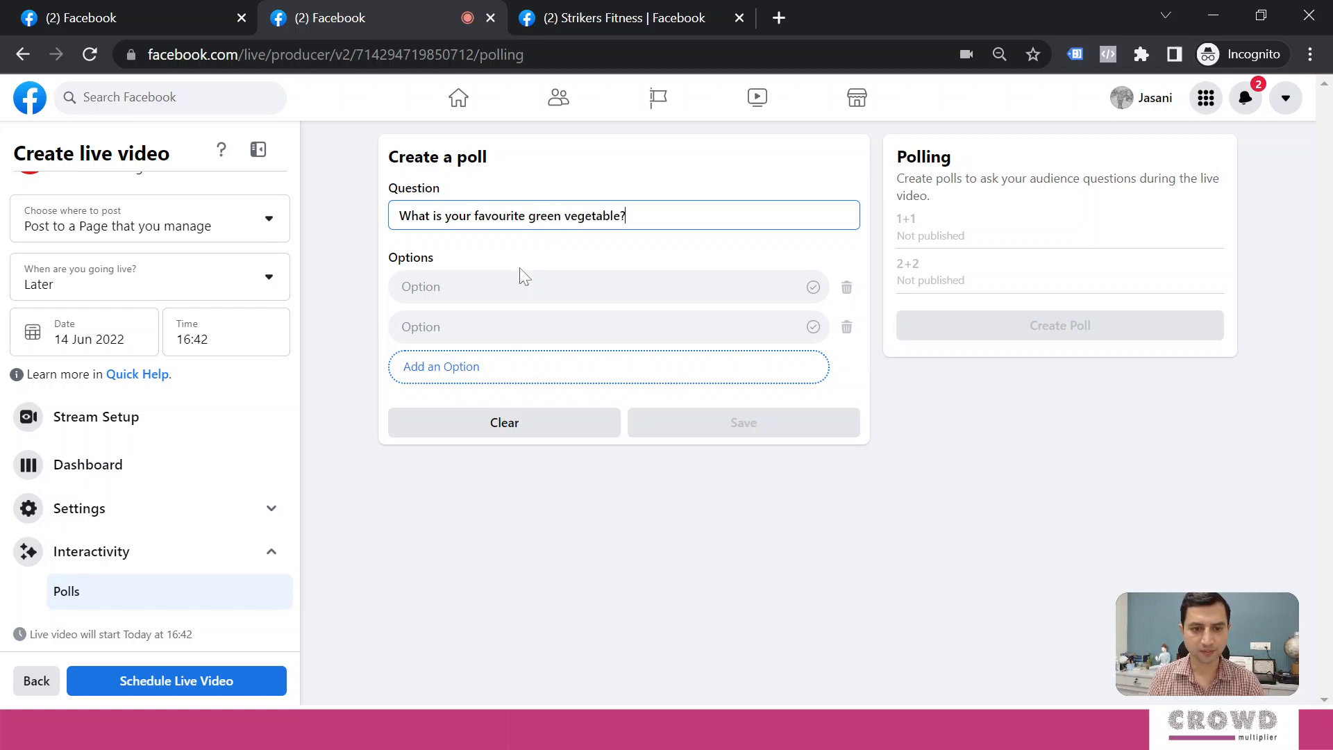
Step: Save the poll with the options "Spinach" and "Green Peas", and return to the live video dashboard
key(Tab)
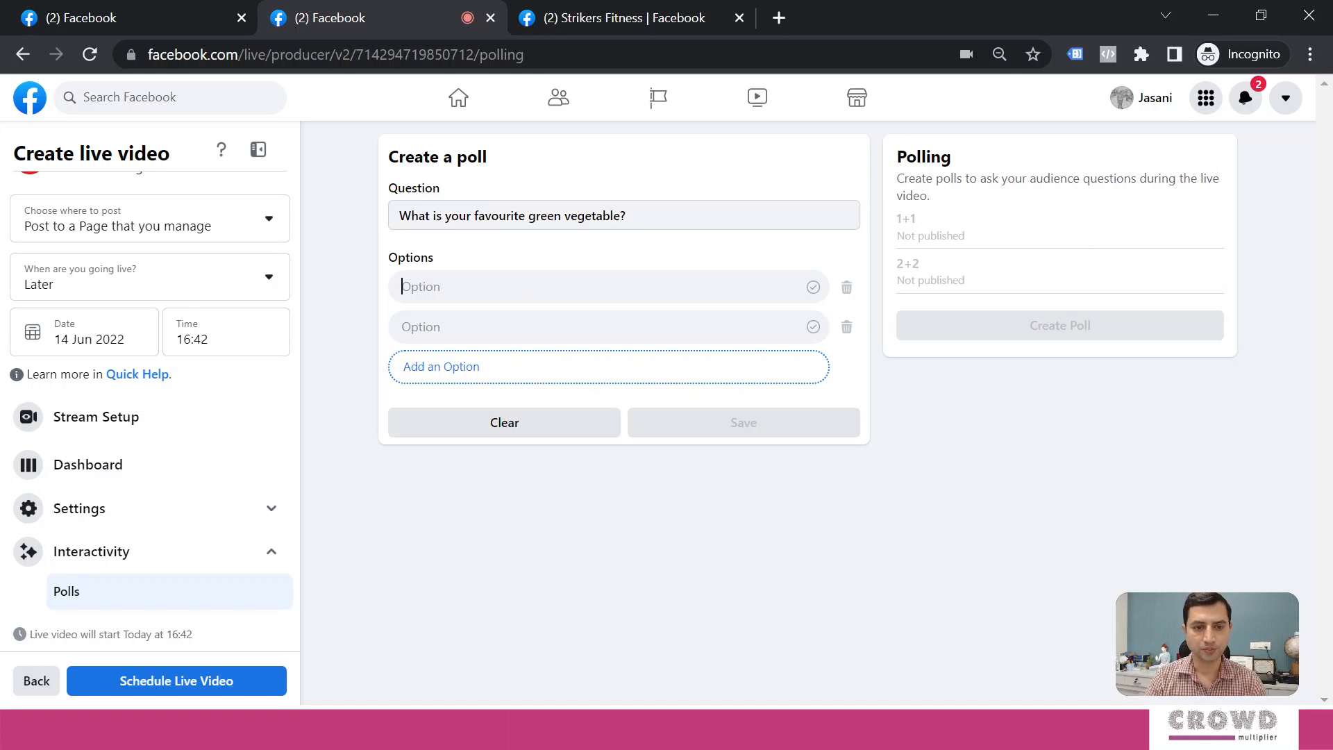
text(Spinach)
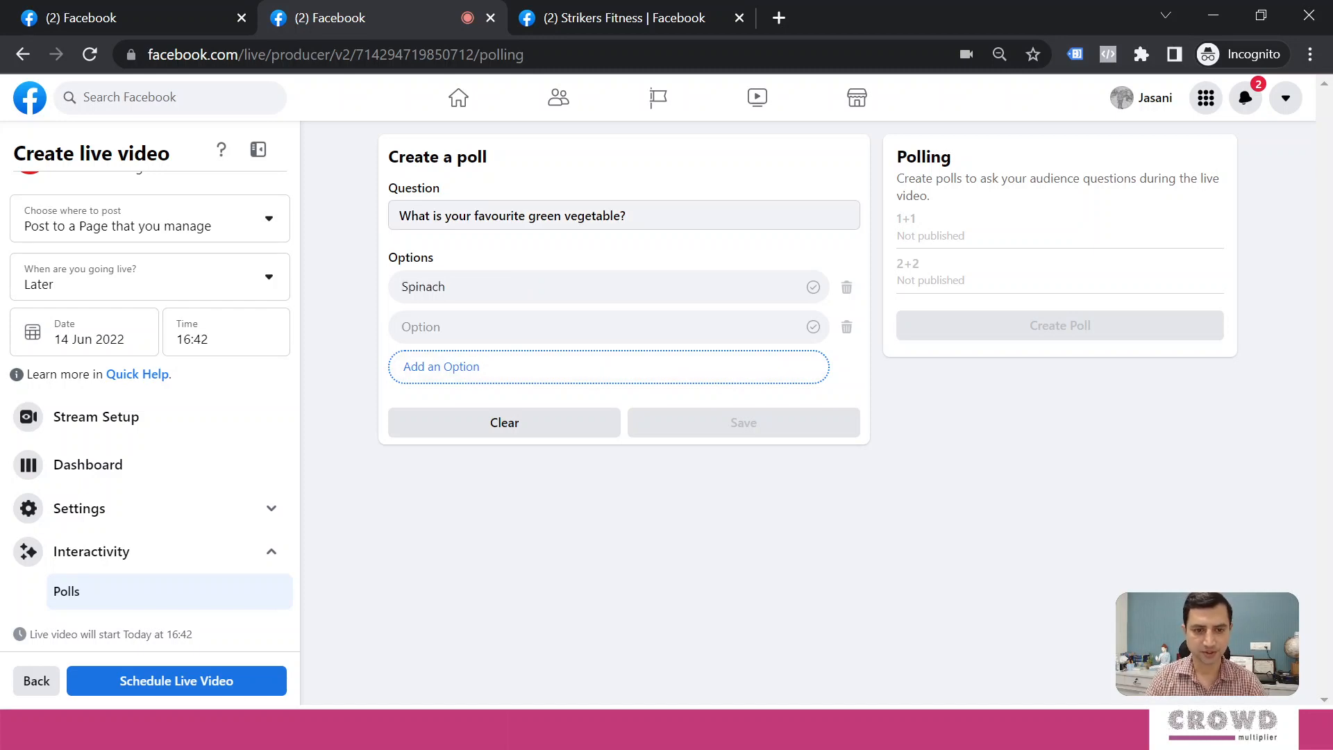
key(Tab)
text(Gr)
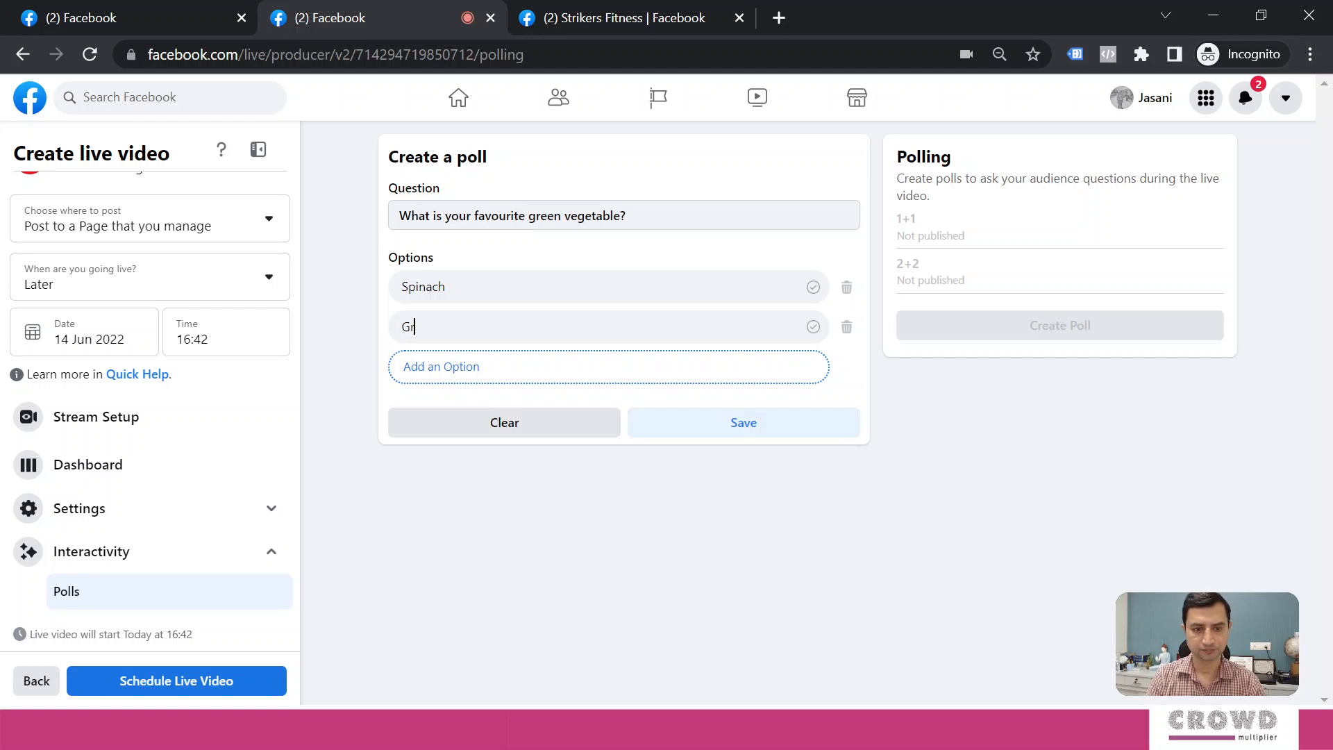
text(een Peas)
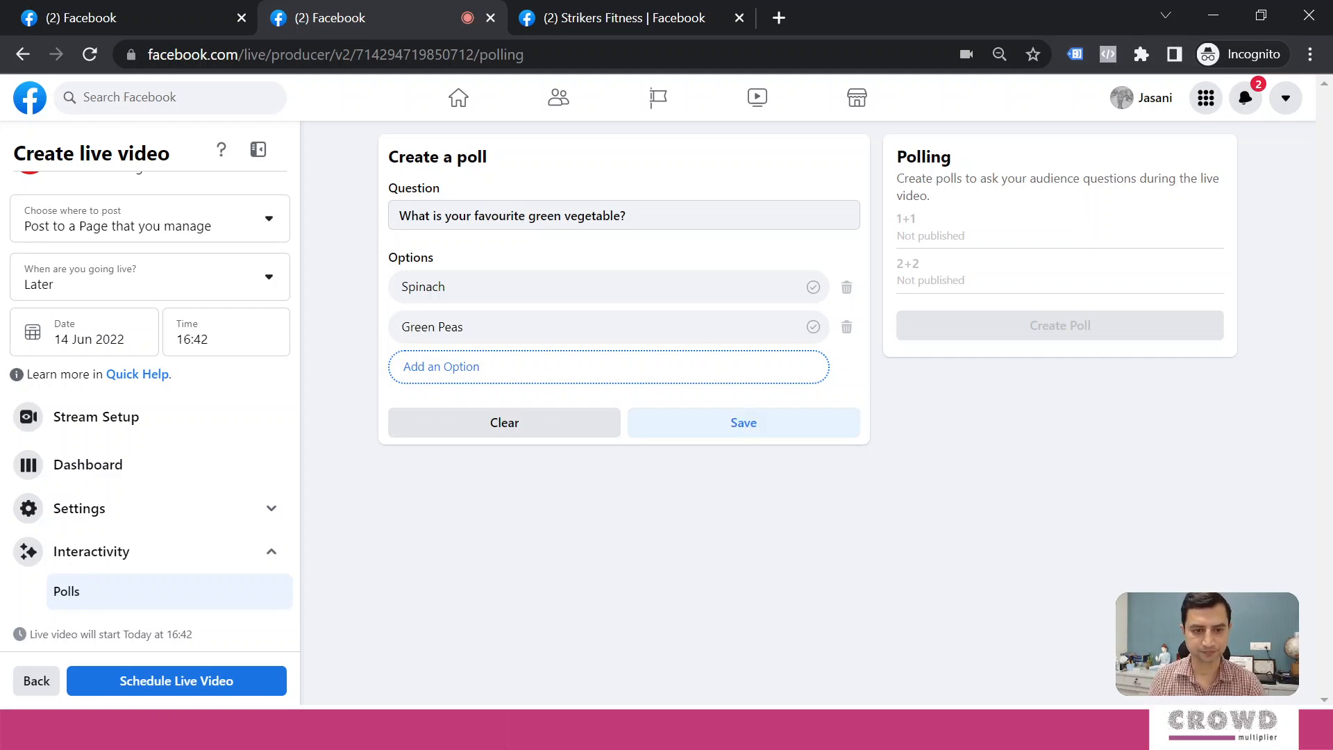
click(765, 431)
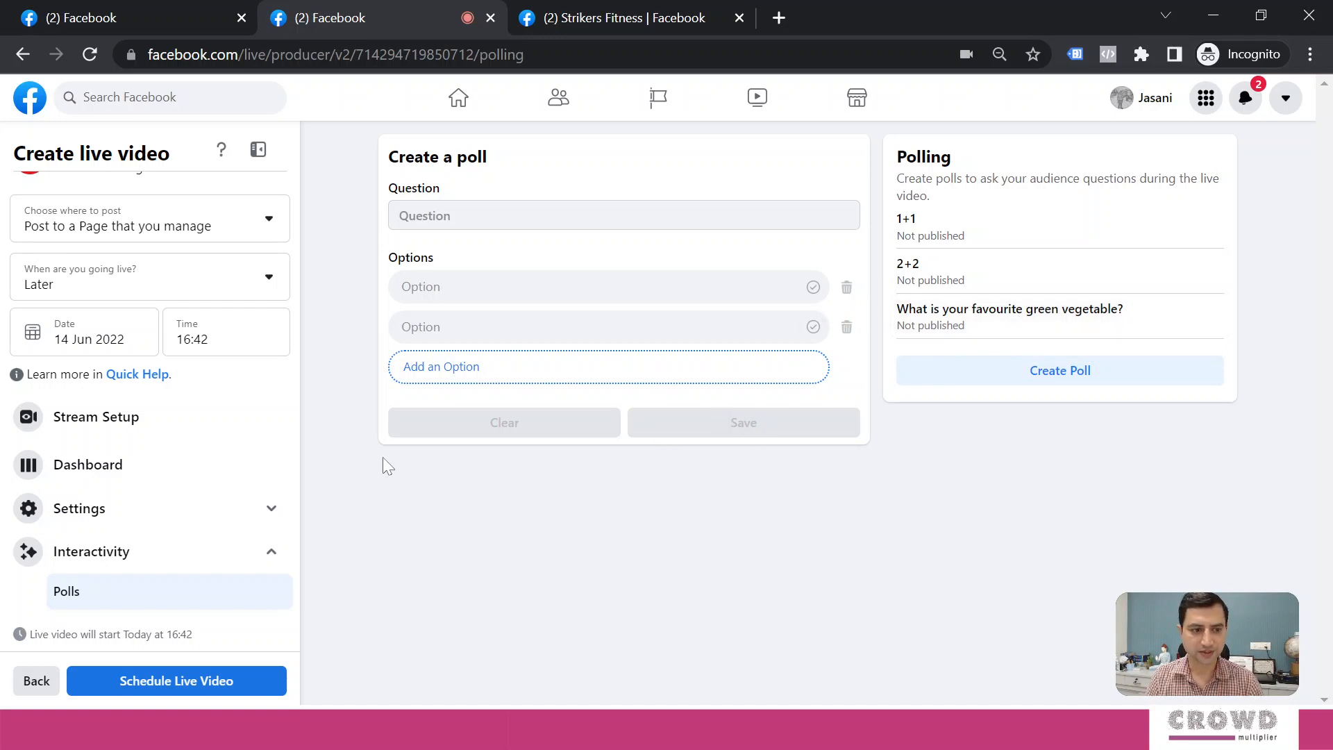
click(111, 472)
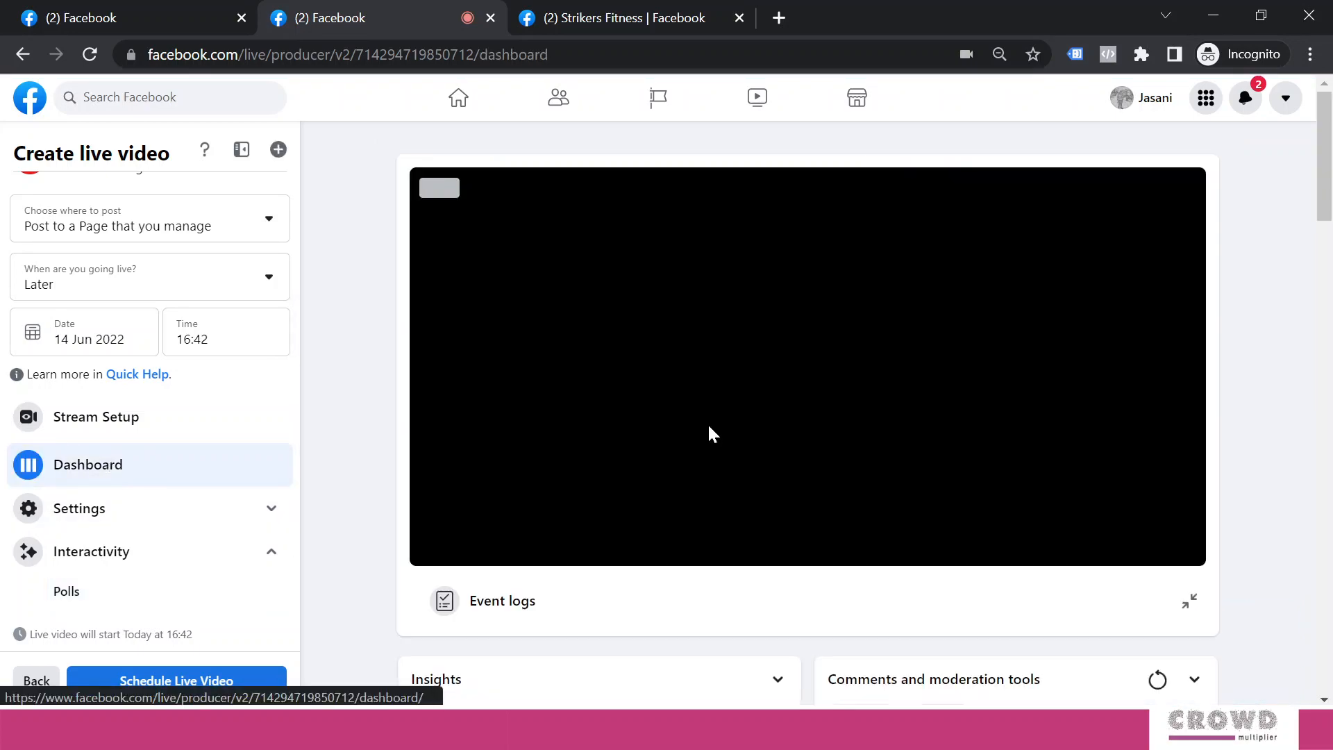
Step: Look through the live video dashboard down to the recent polls list and the post details
scroll(1274, 355, down, 3)
scroll(1250, 336, down, 10)
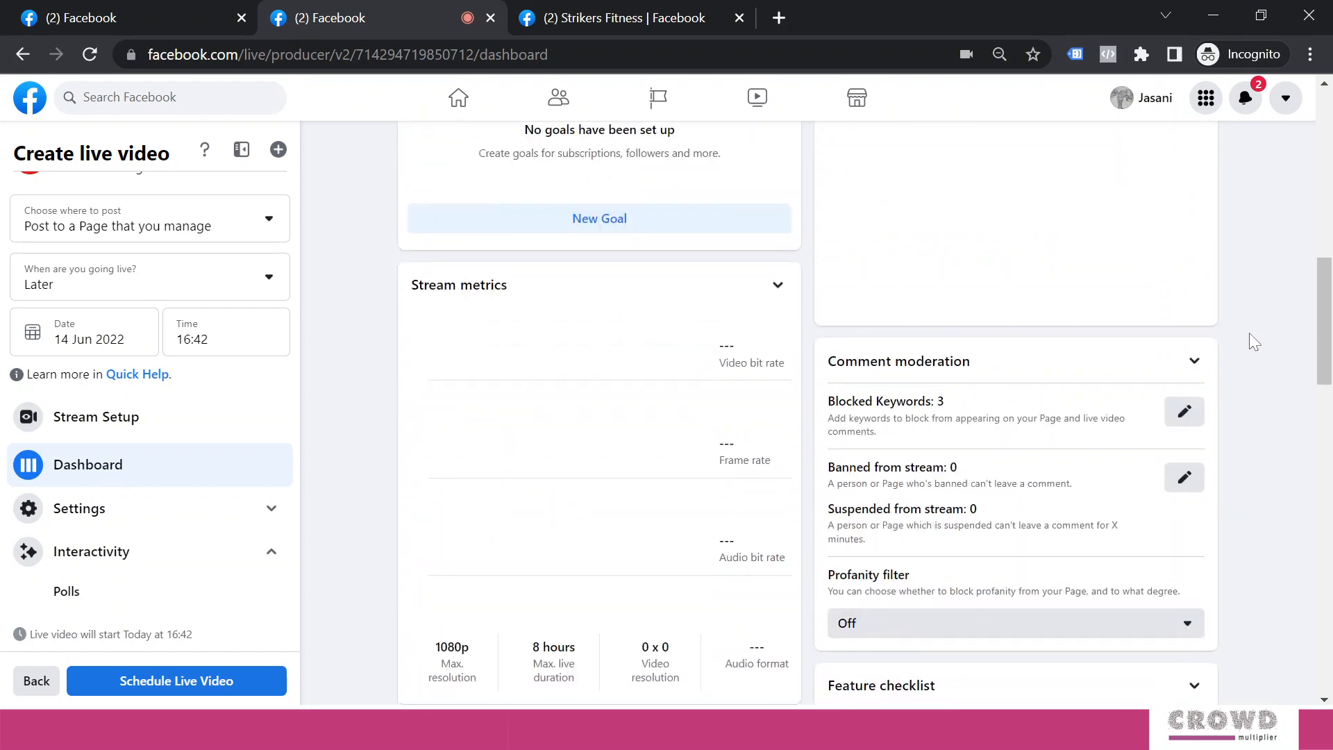
scroll(1256, 323, down, 8)
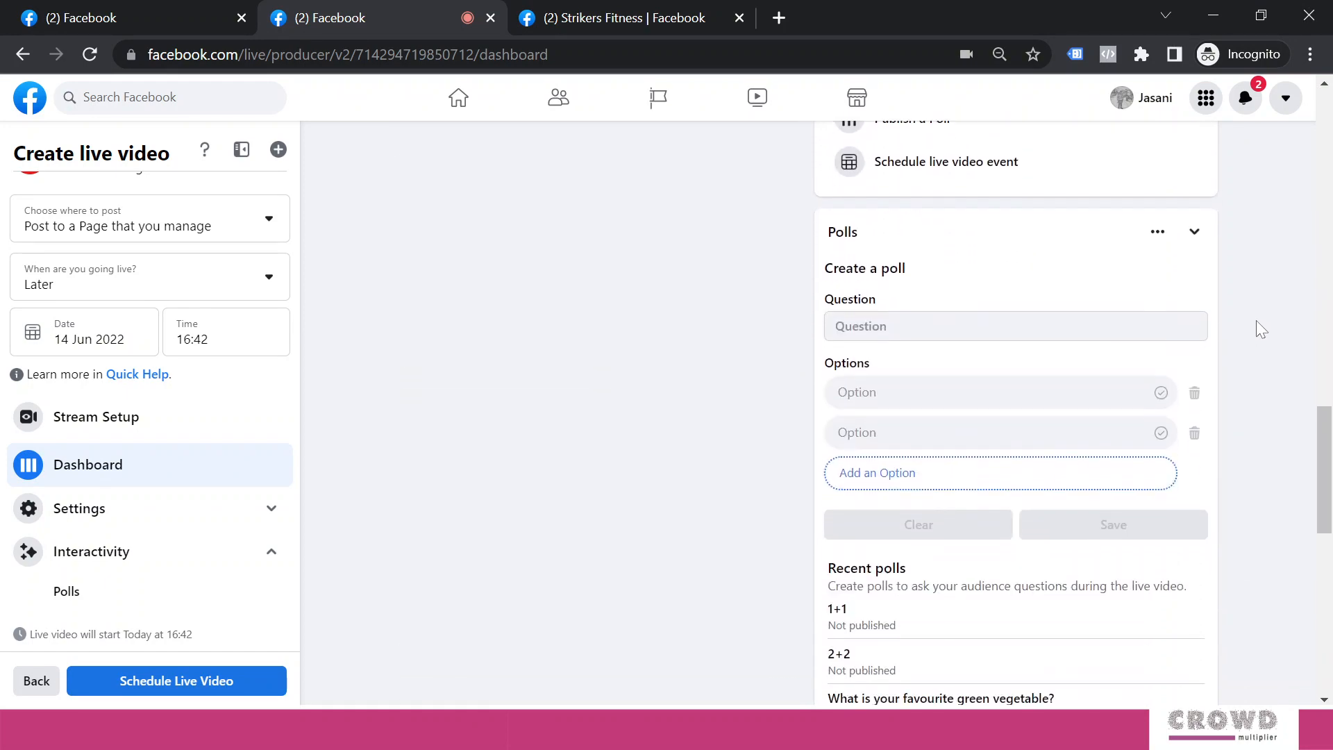
scroll(1256, 323, down, 3)
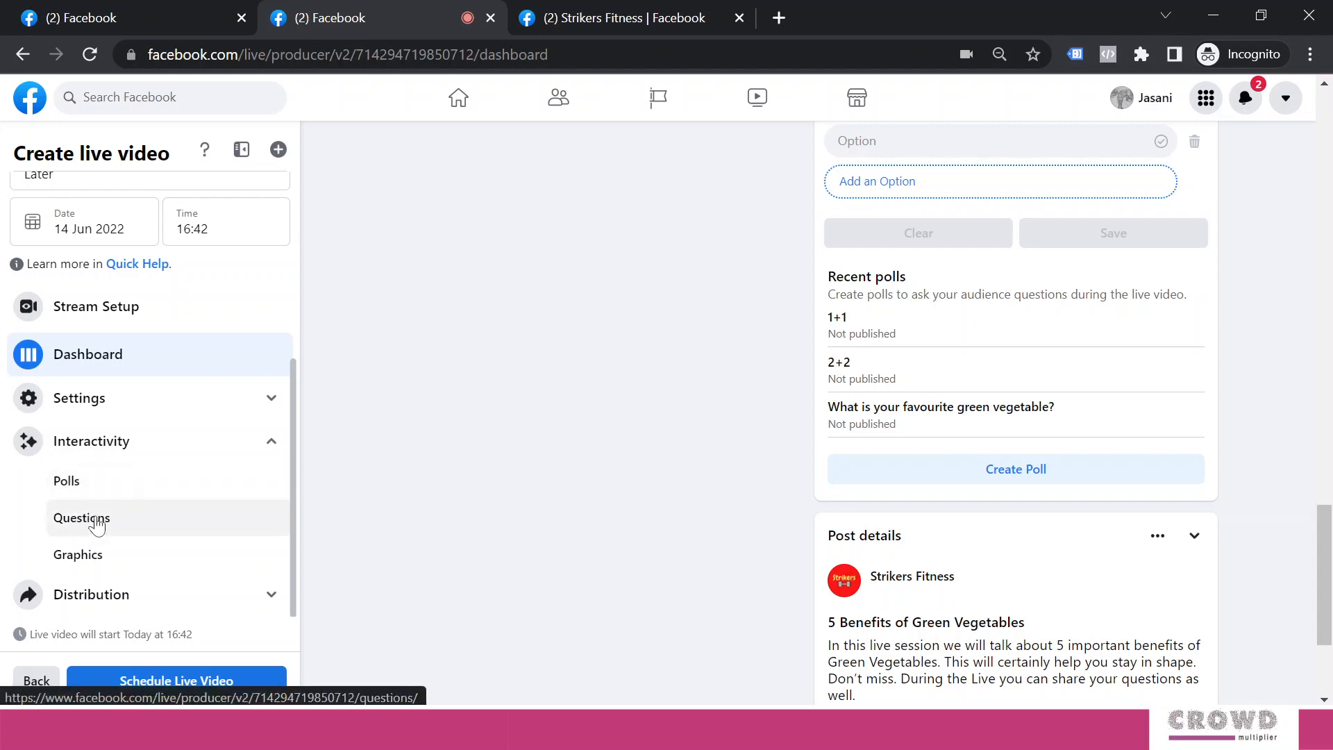
Step: Add and save the interactive question "Do you eat green vegetables everyday?" for the live video
scroll(97, 526, up, 2)
scroll(94, 527, down, 2)
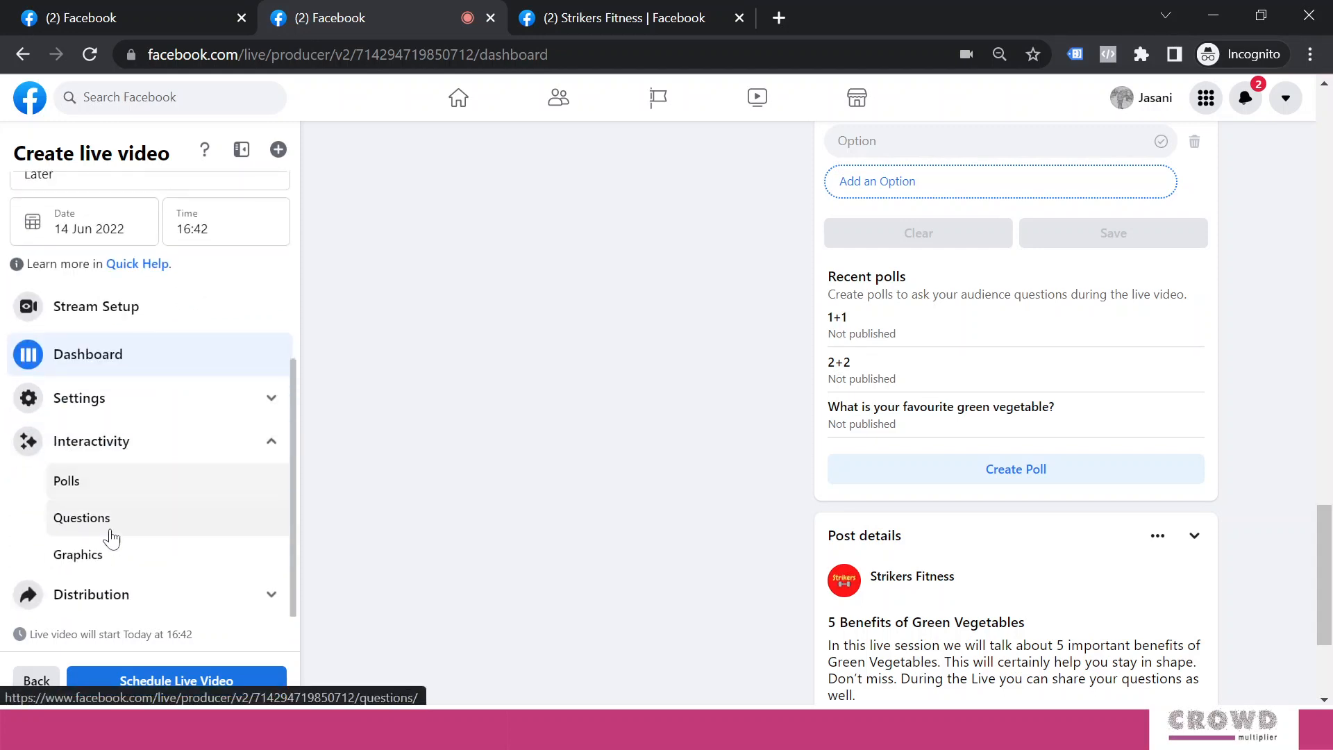
click(93, 529)
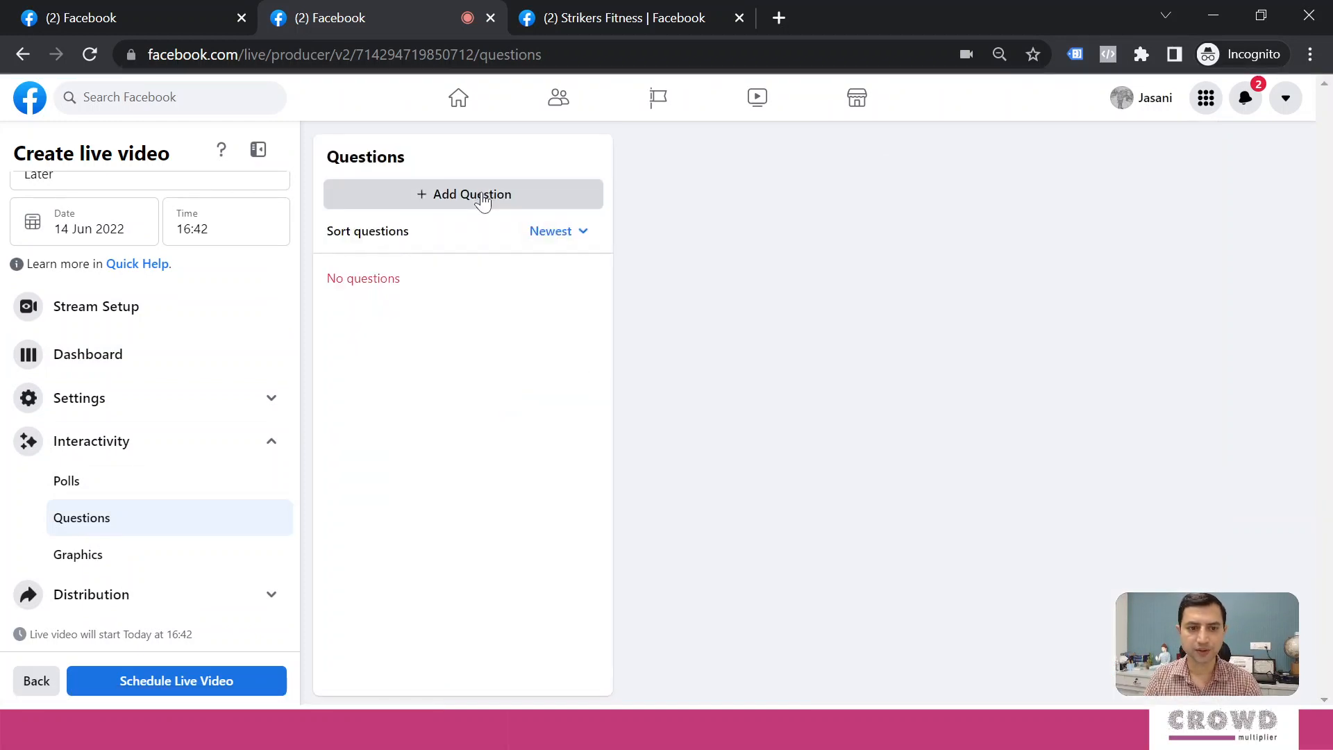
click(481, 197)
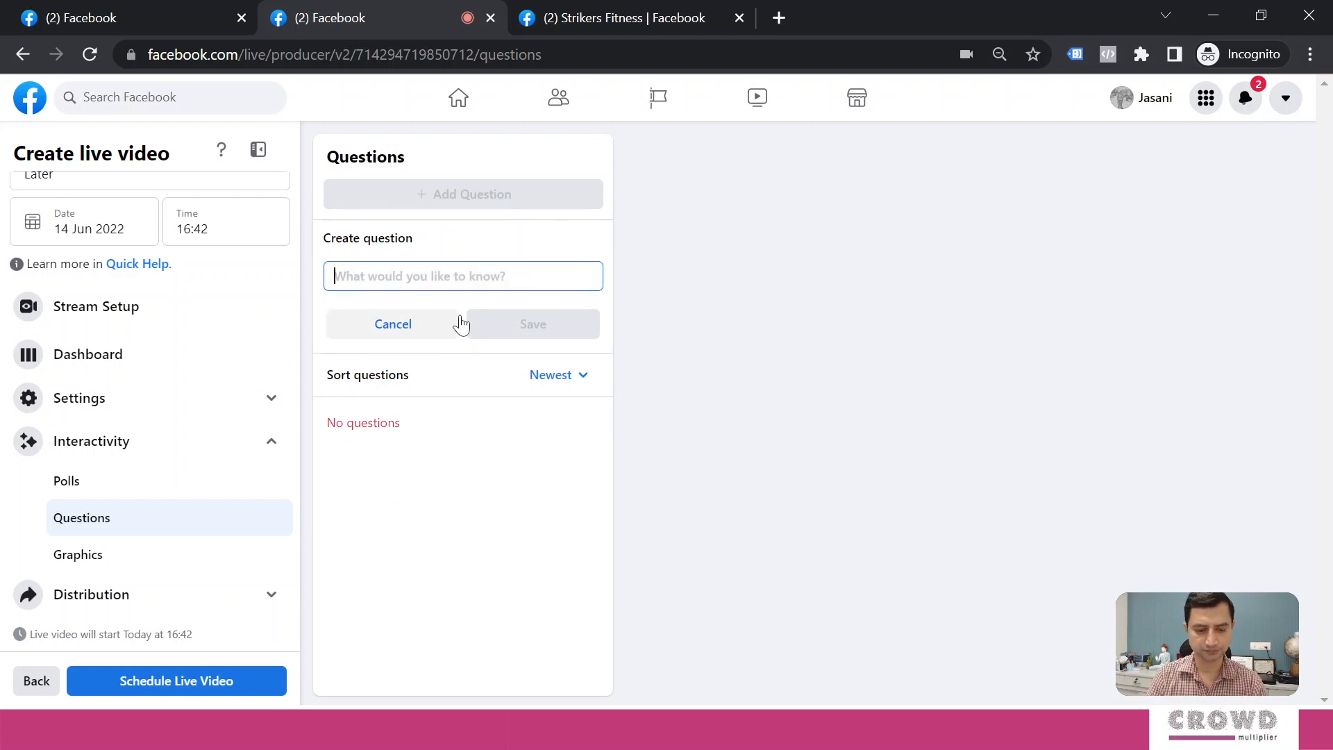
text(Do you eat green vegetables everyday?)
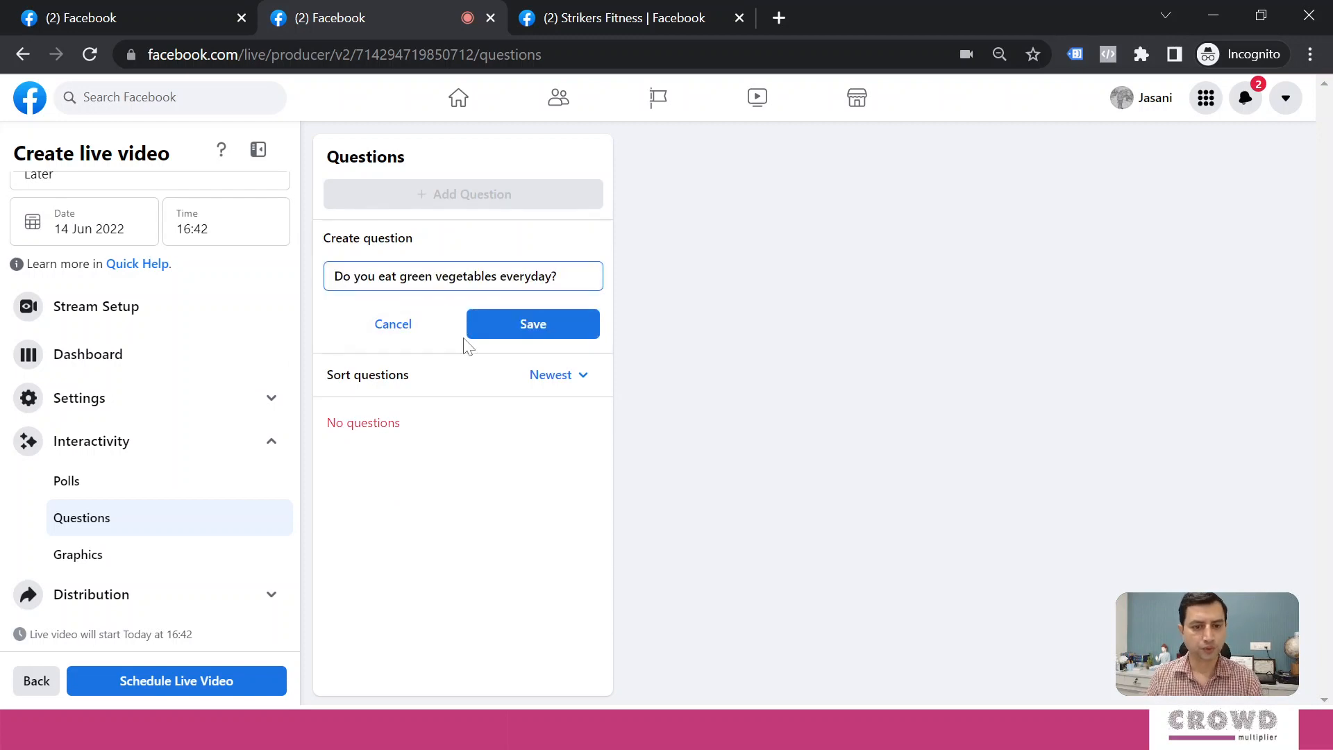
click(573, 321)
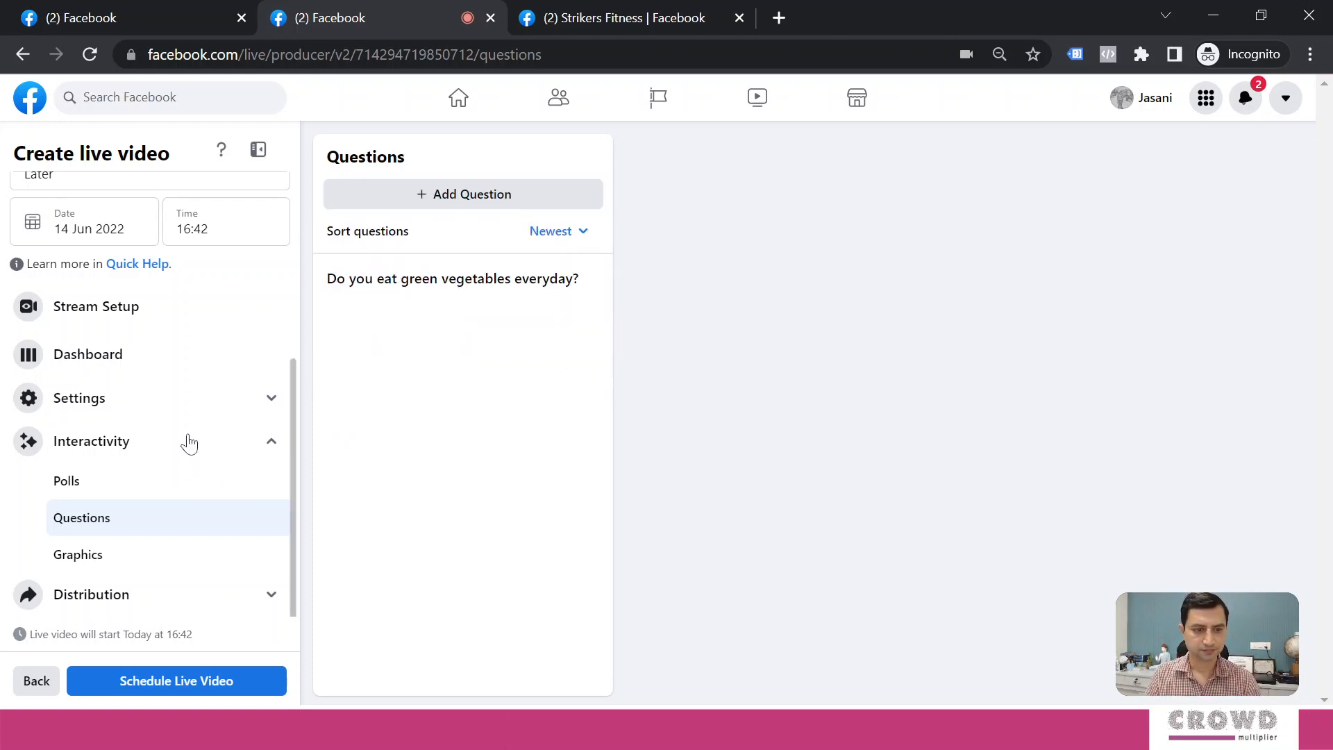
Step: Check the distribution options and read through the stream settings, including latency, spherical video and camera controls
click(271, 595)
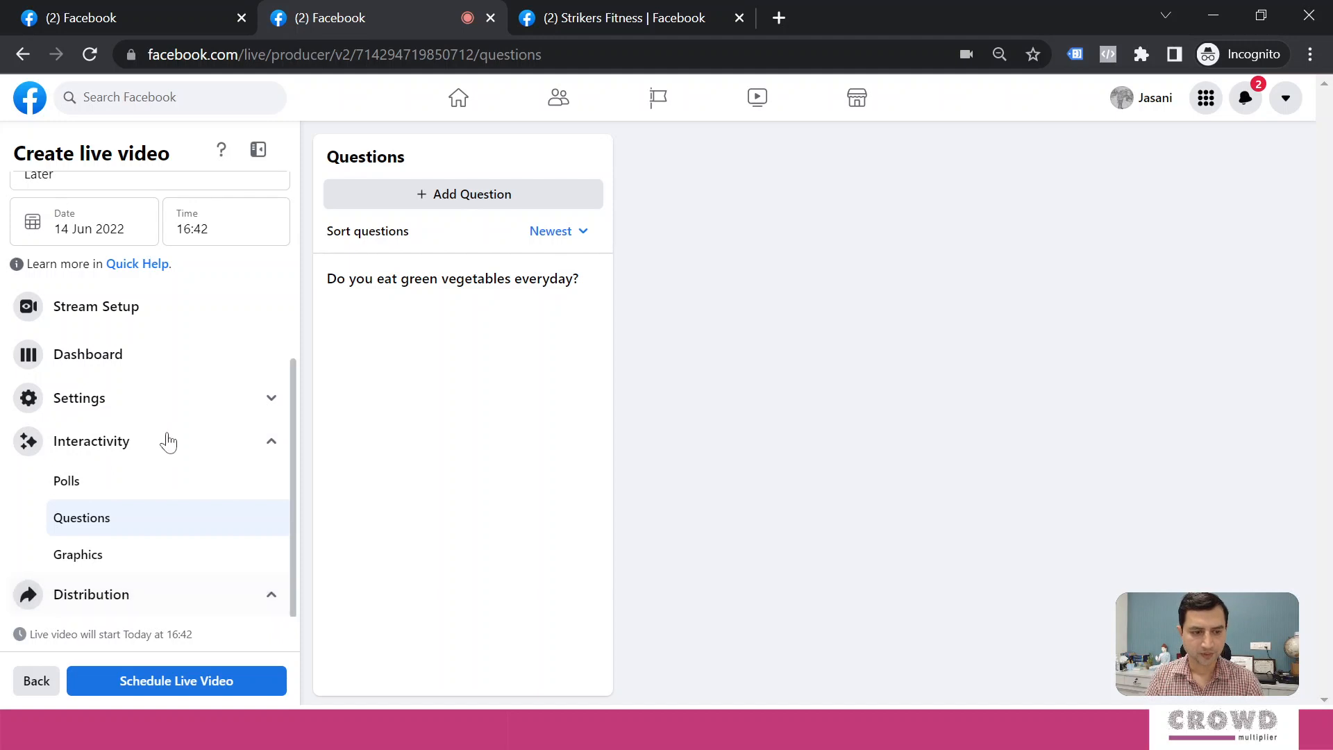
scroll(168, 442, down, 1)
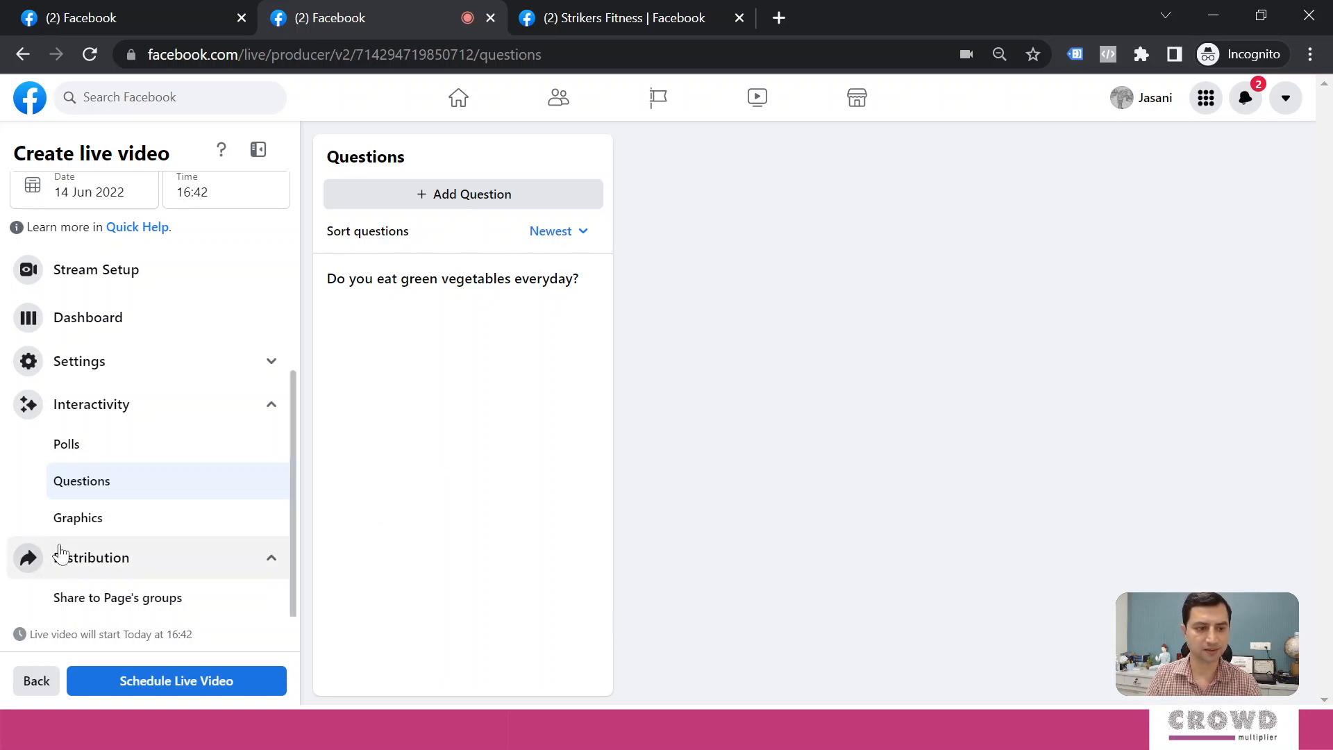
click(268, 367)
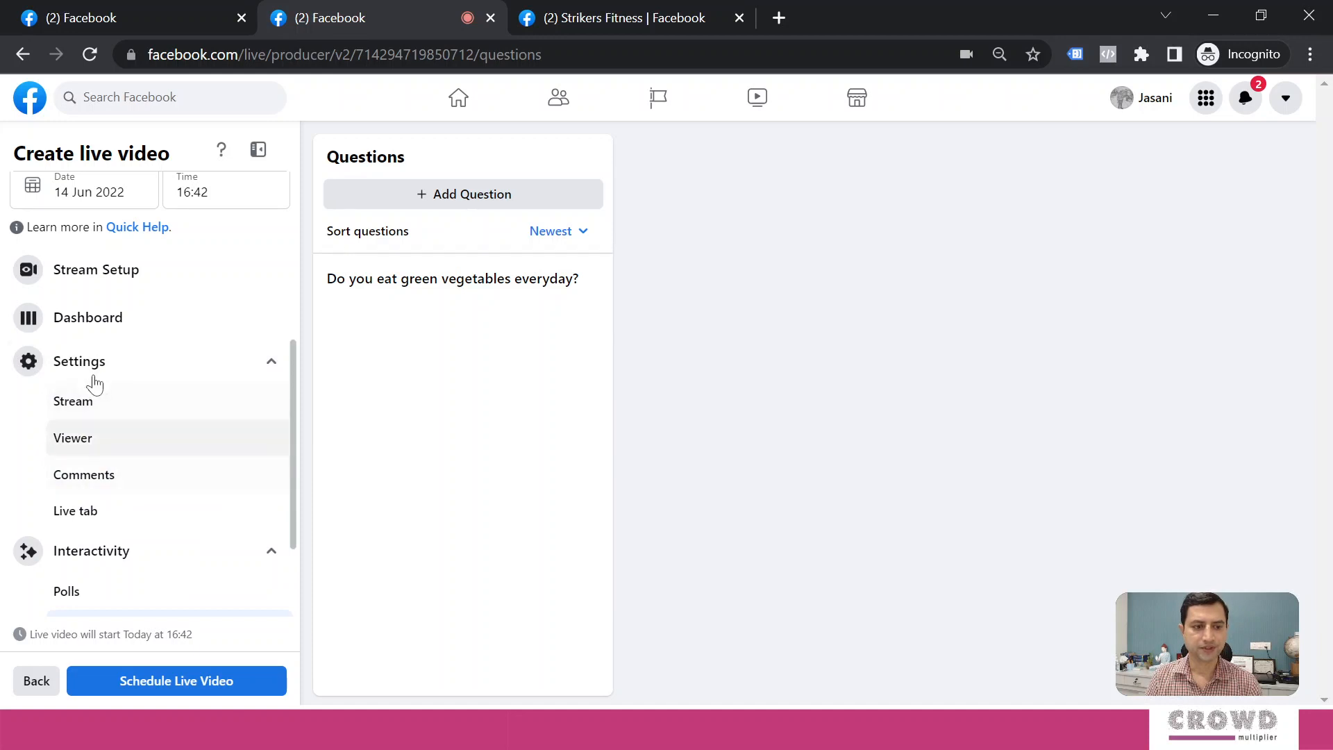
click(85, 415)
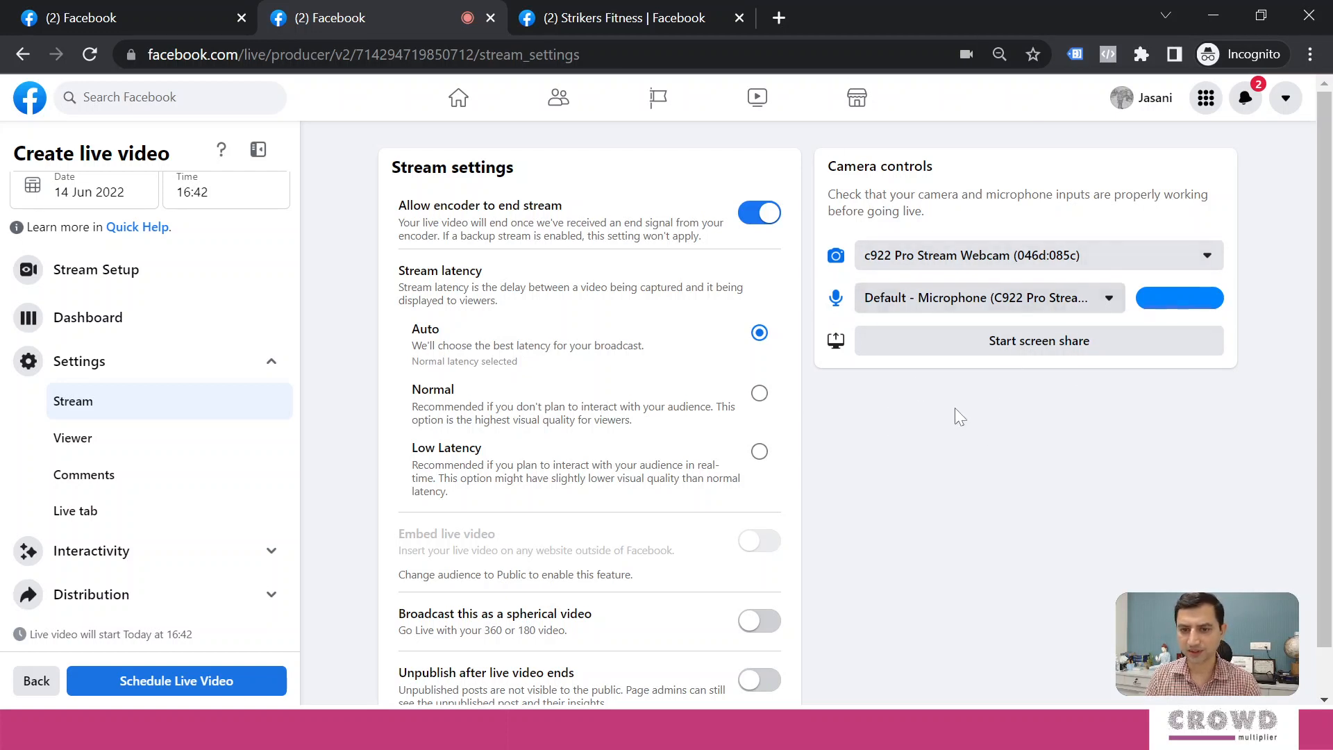
scroll(908, 363, down, 1)
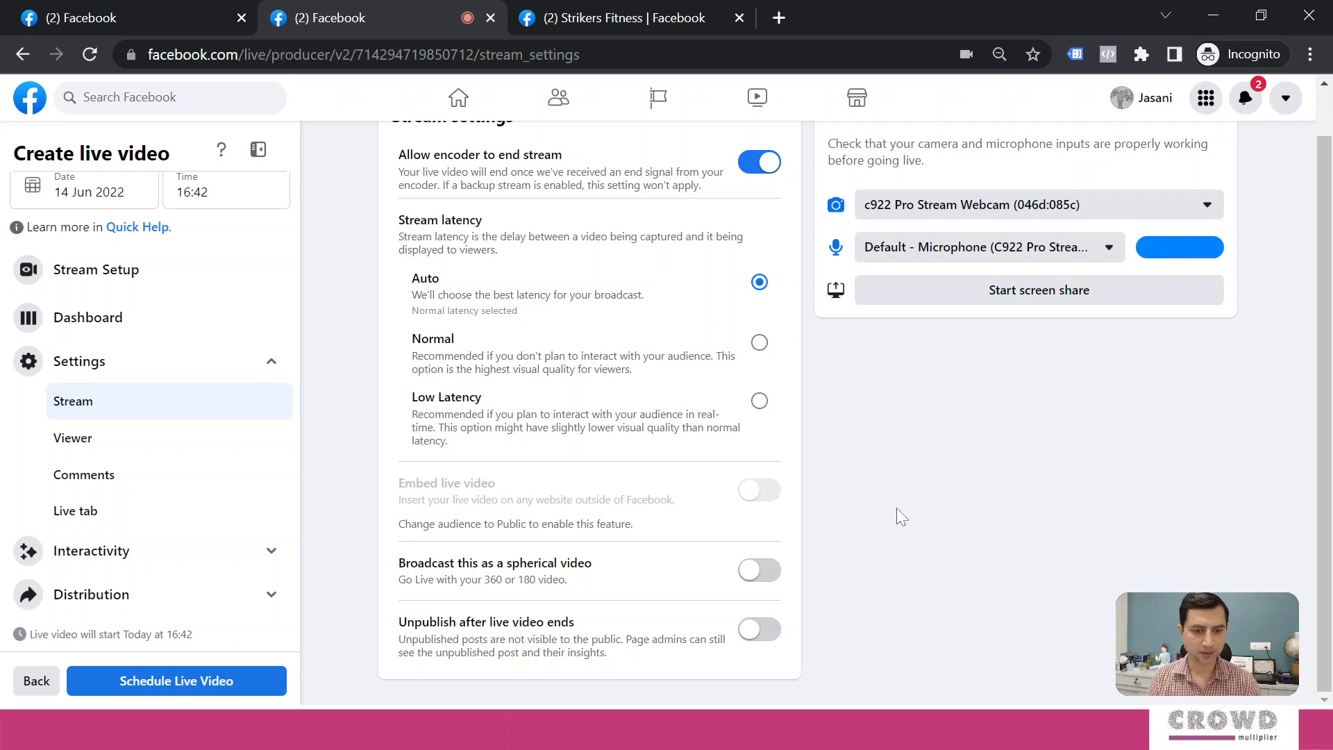
scroll(879, 477, up, 1)
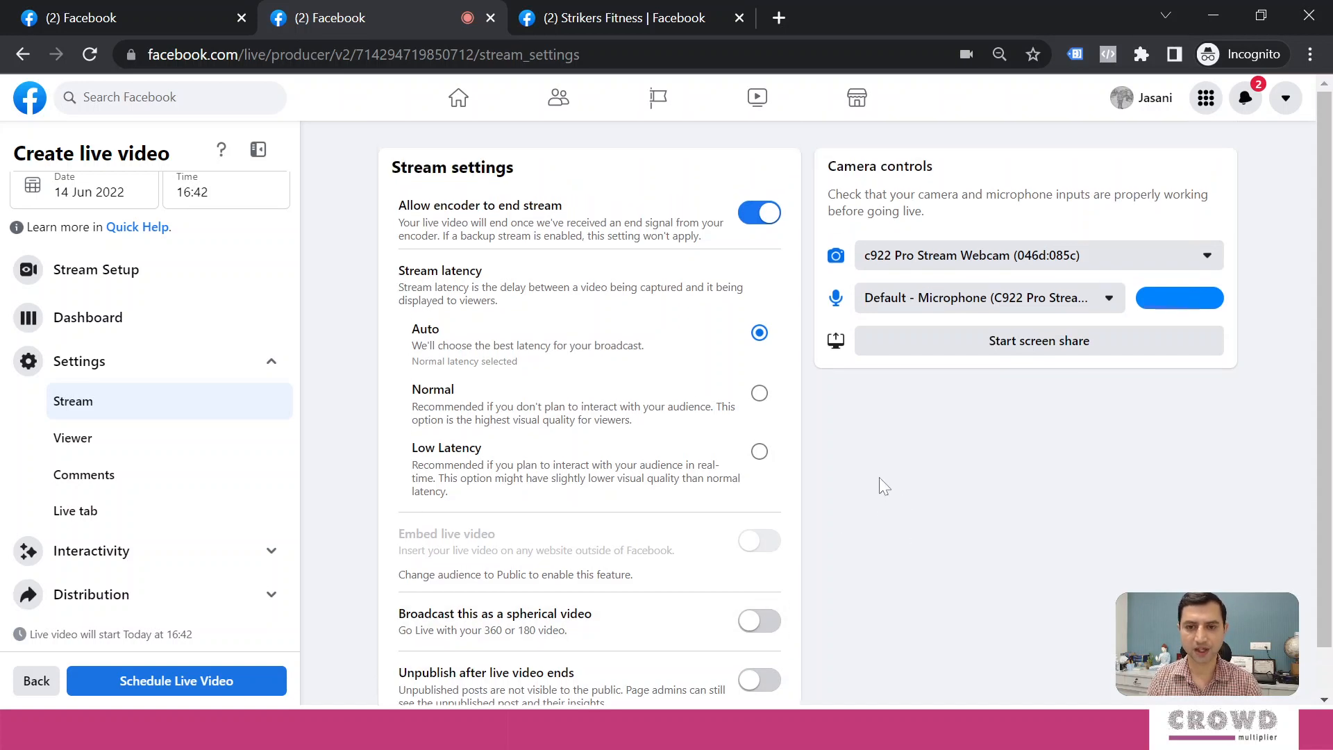
scroll(879, 477, down, 1)
Step: Allow viewers to message the Page in the viewer settings, and set the comments mode to Default
click(95, 445)
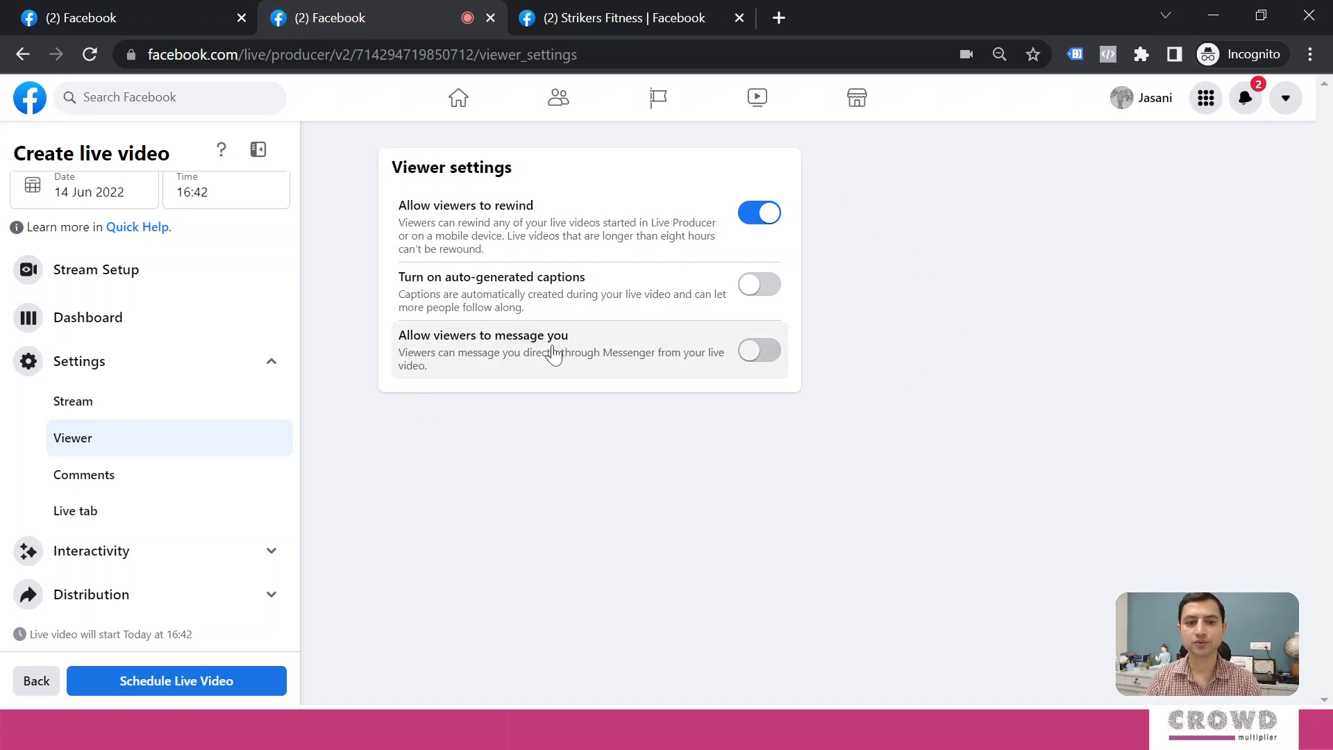
click(759, 351)
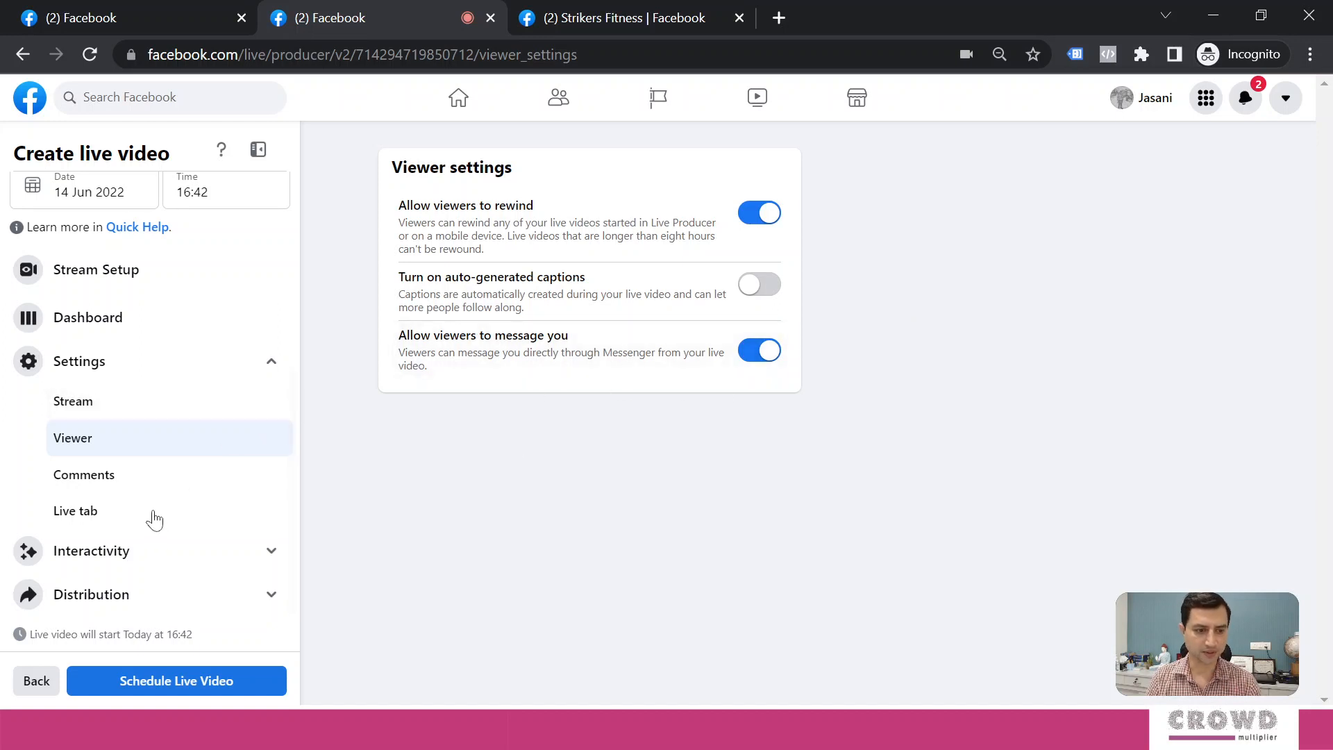
click(106, 481)
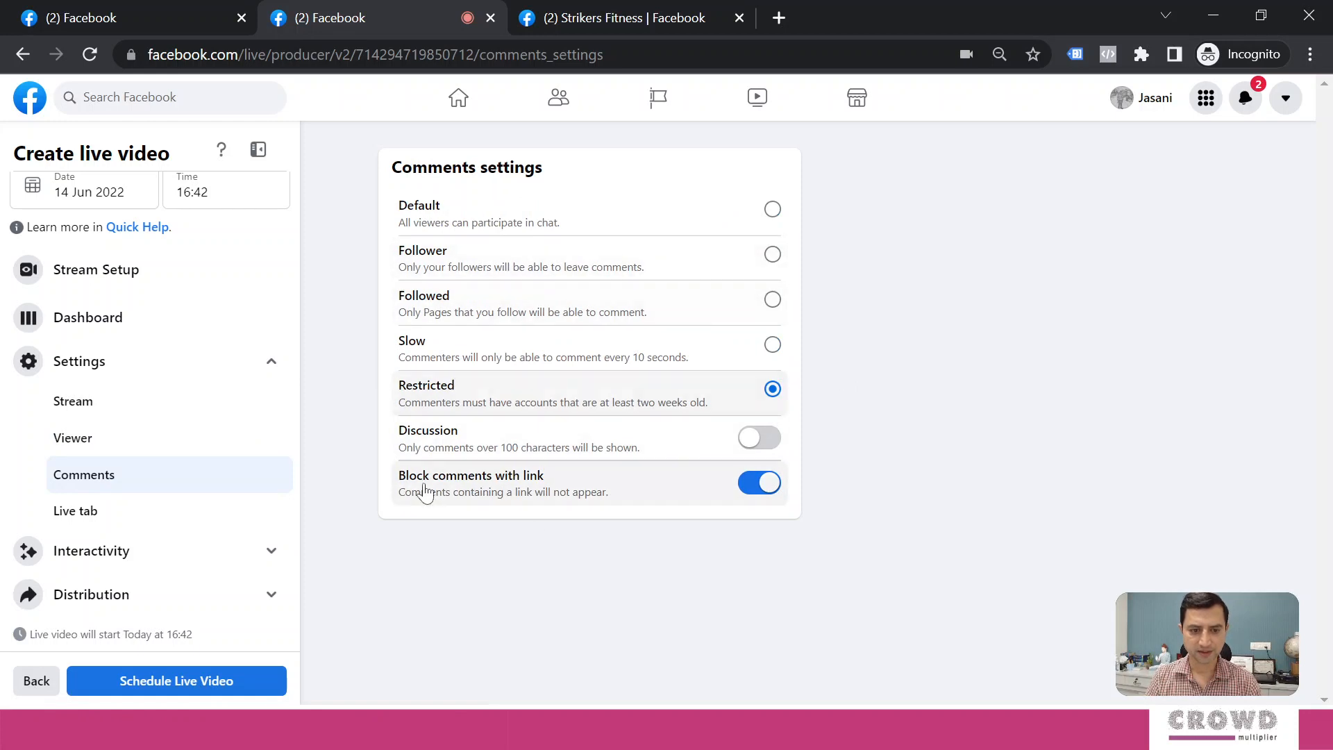
click(772, 209)
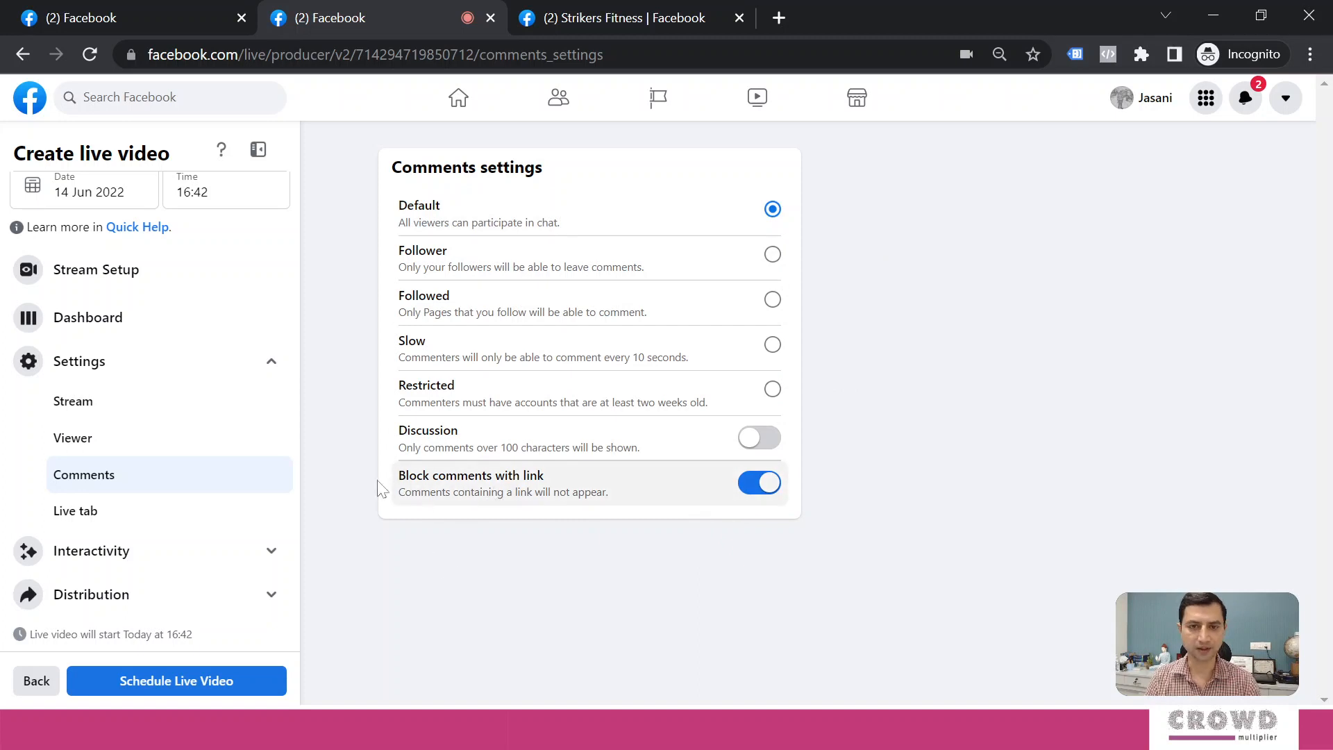
Step: Enable showing the Live tab on the Page in the quick access settings
click(75, 513)
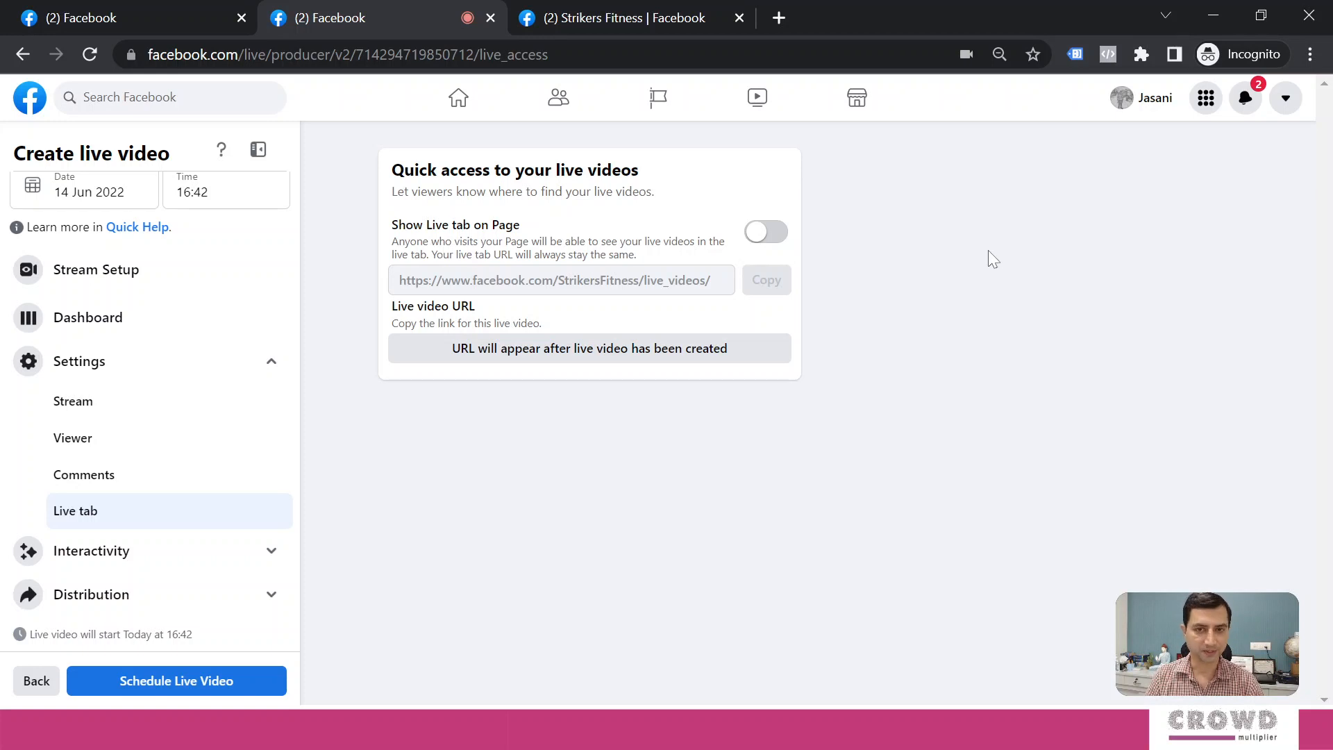
click(758, 236)
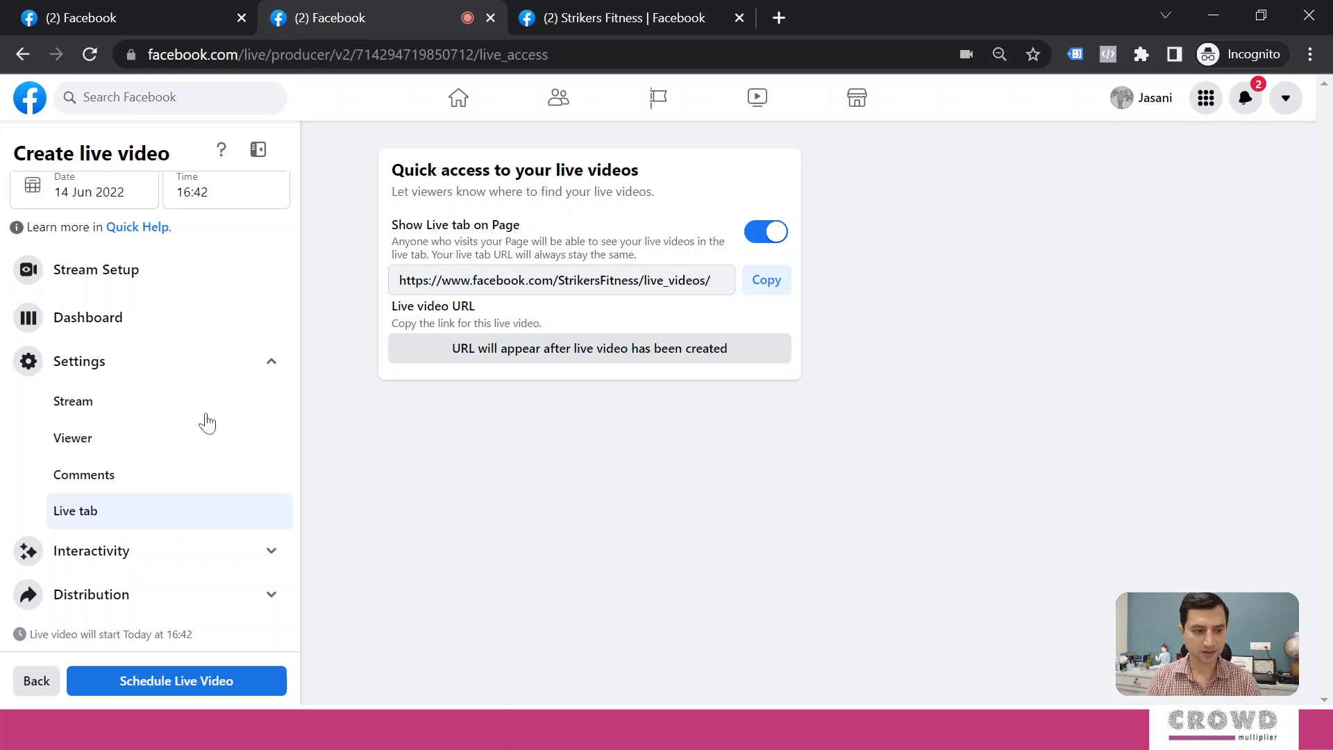
Step: Return to the dashboard and review its insights, goals, stream metrics, comment moderation, polls, post details and setup progress
scroll(172, 415, up, 5)
scroll(208, 451, down, 2)
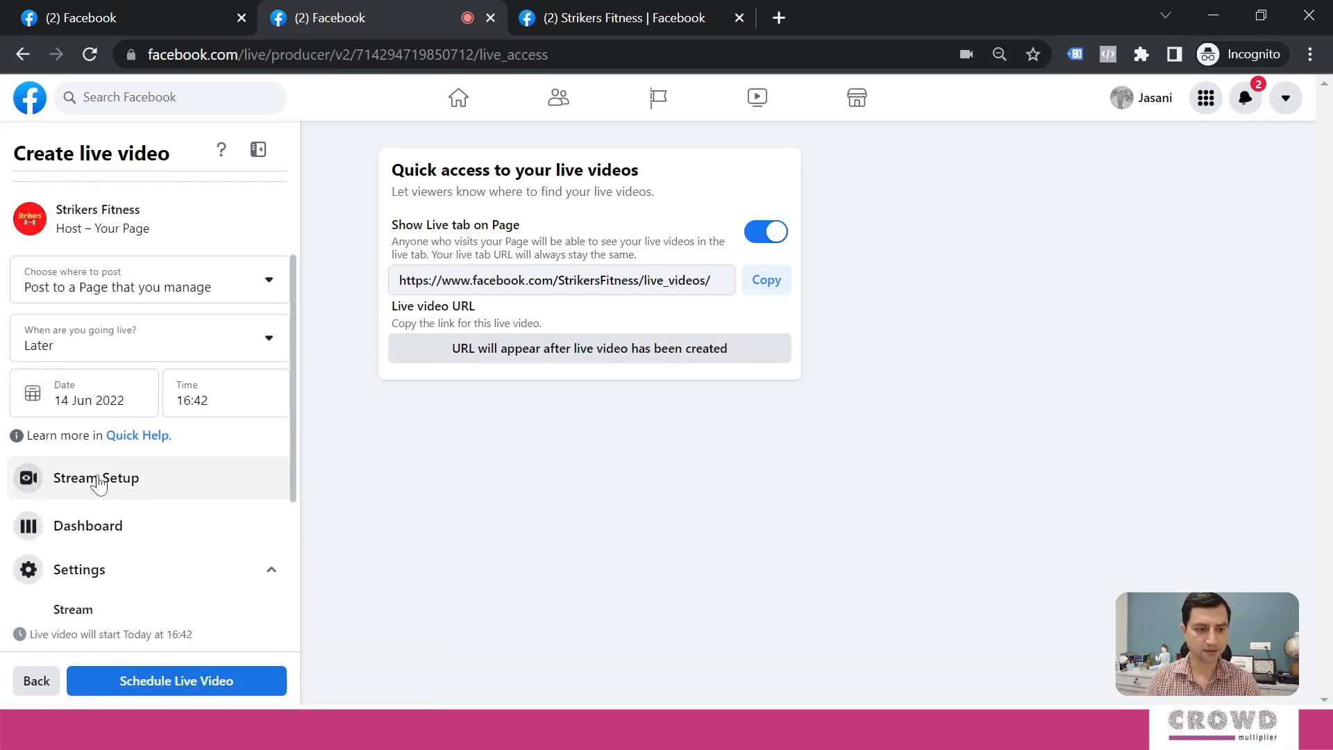
click(92, 529)
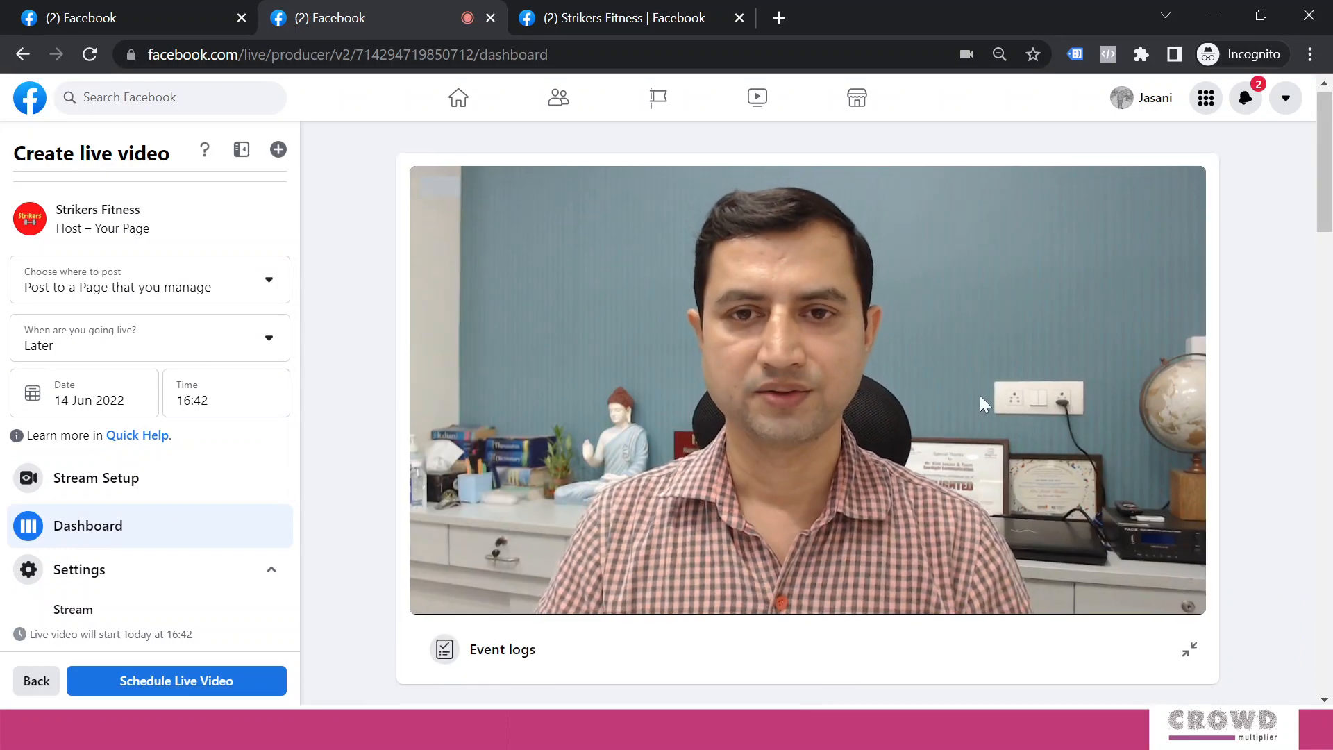
scroll(980, 395, down, 3)
scroll(980, 396, up, 3)
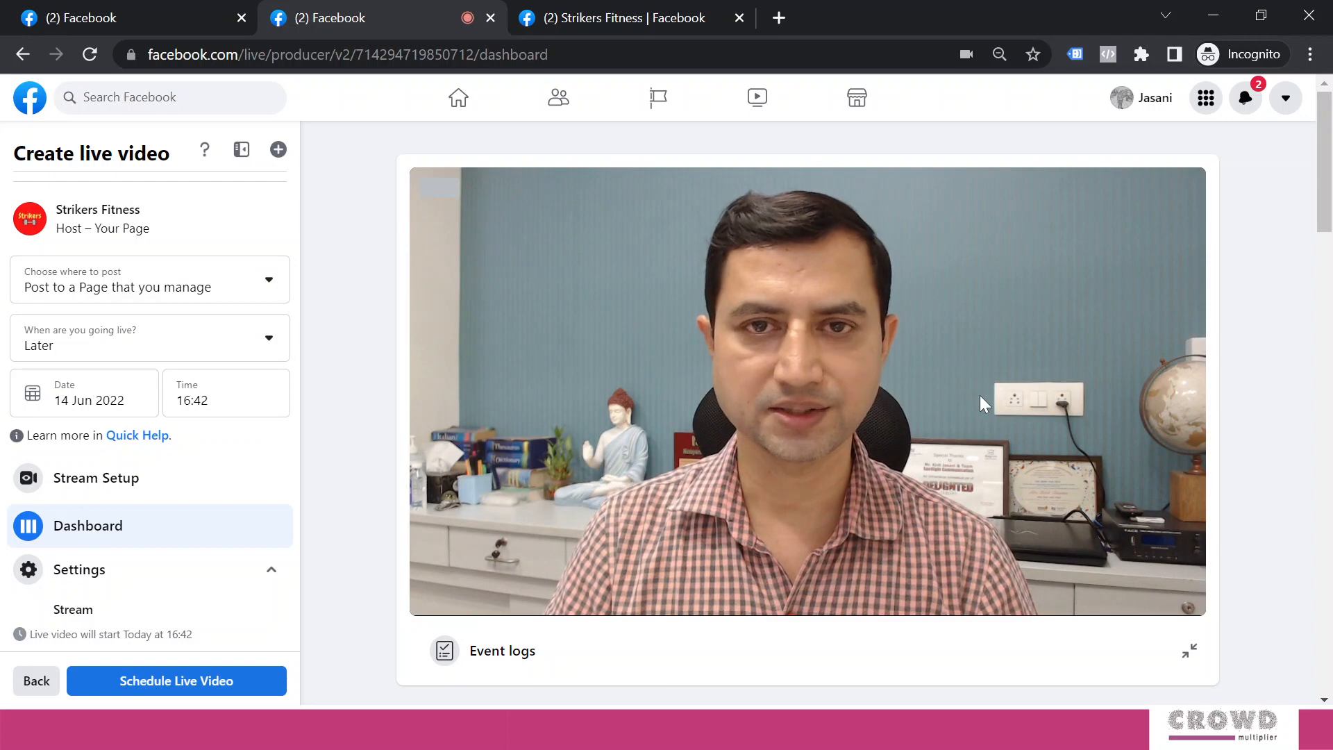
scroll(980, 401, down, 2)
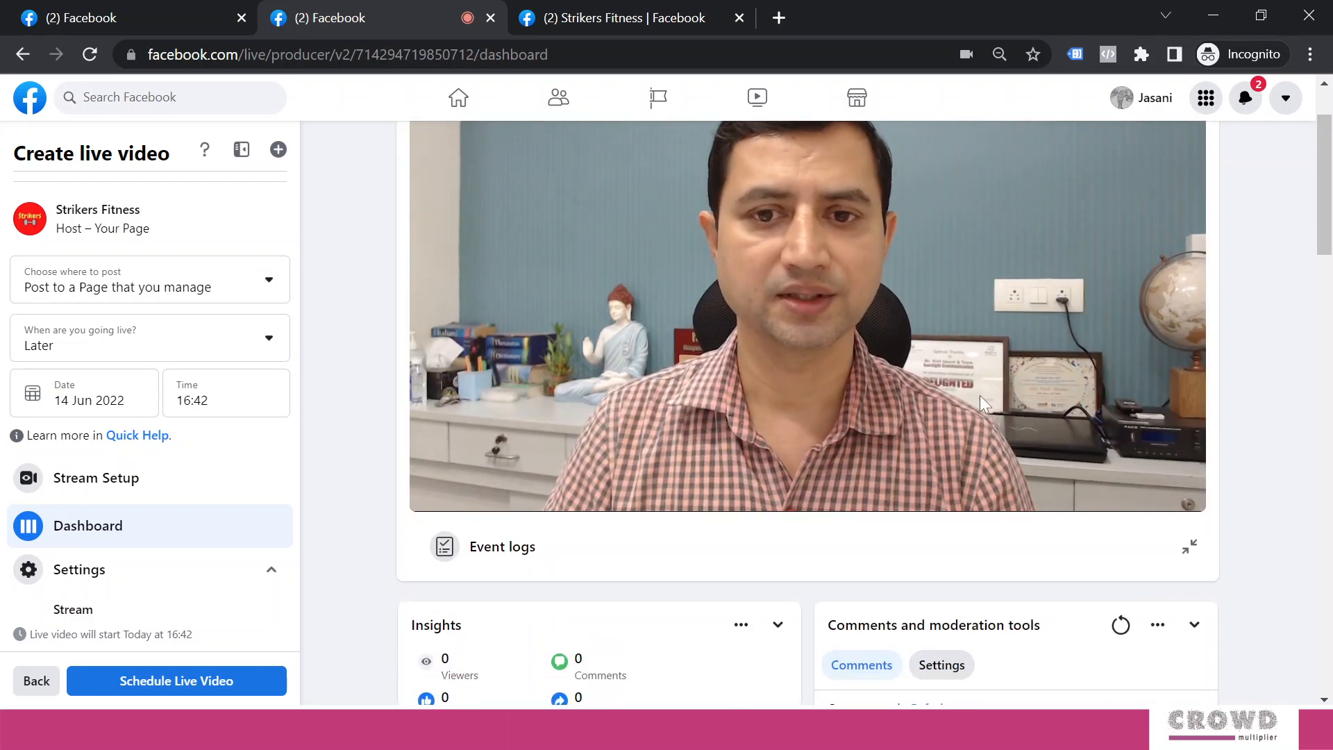
scroll(972, 379, down, 3)
scroll(735, 396, down, 2)
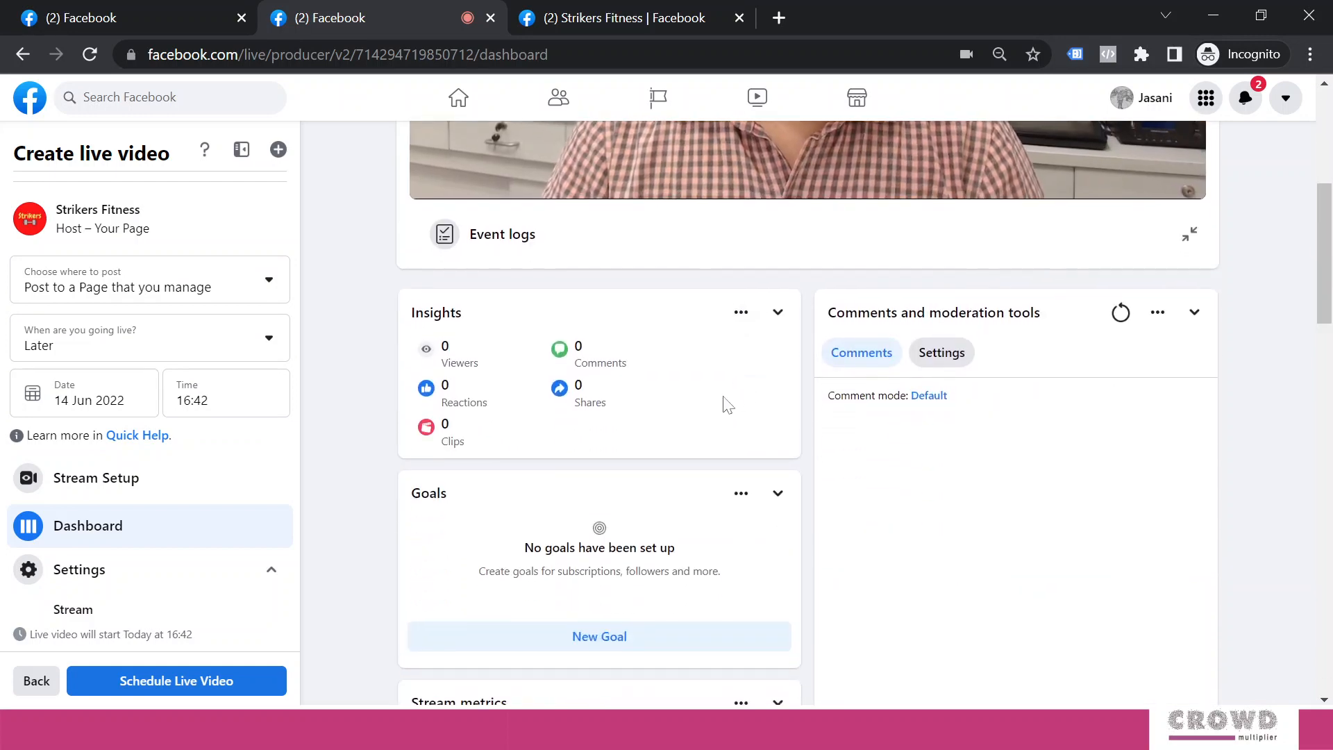
scroll(971, 465, down, 3)
scroll(694, 392, down, 3)
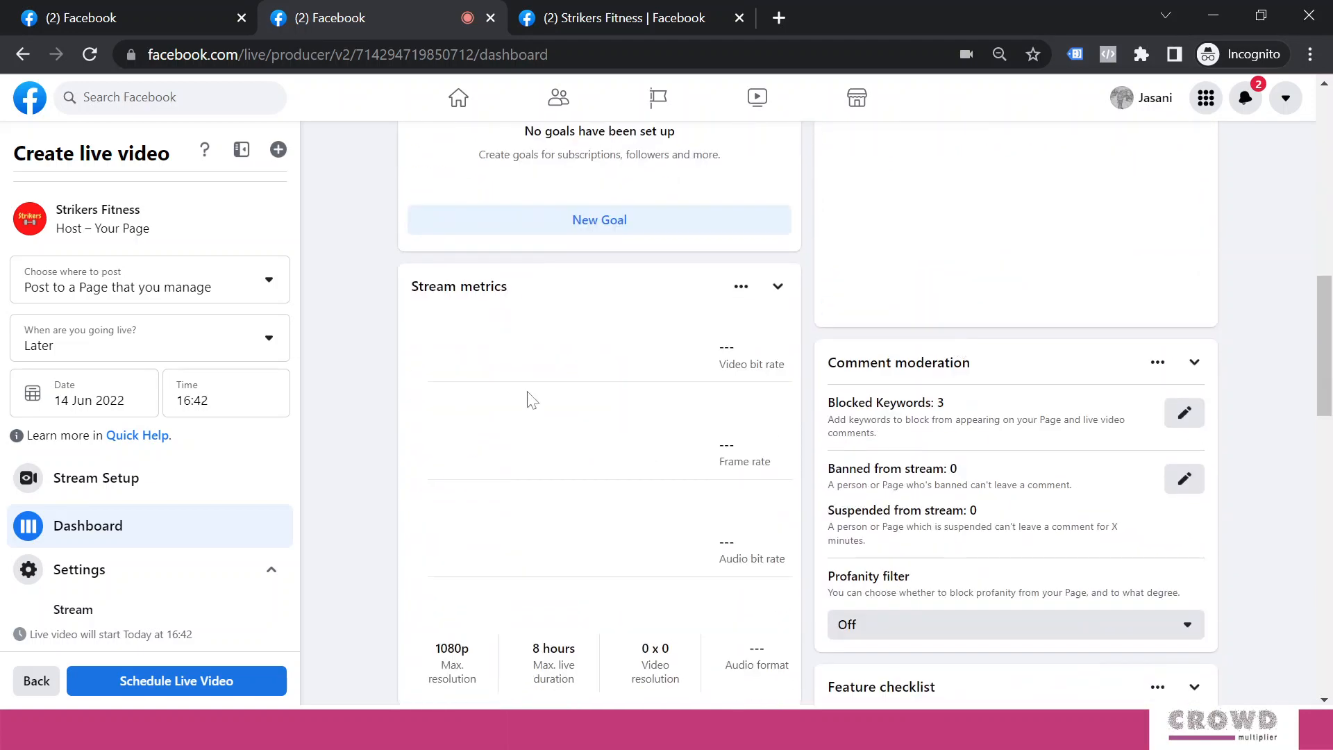
scroll(395, 278, up, 2)
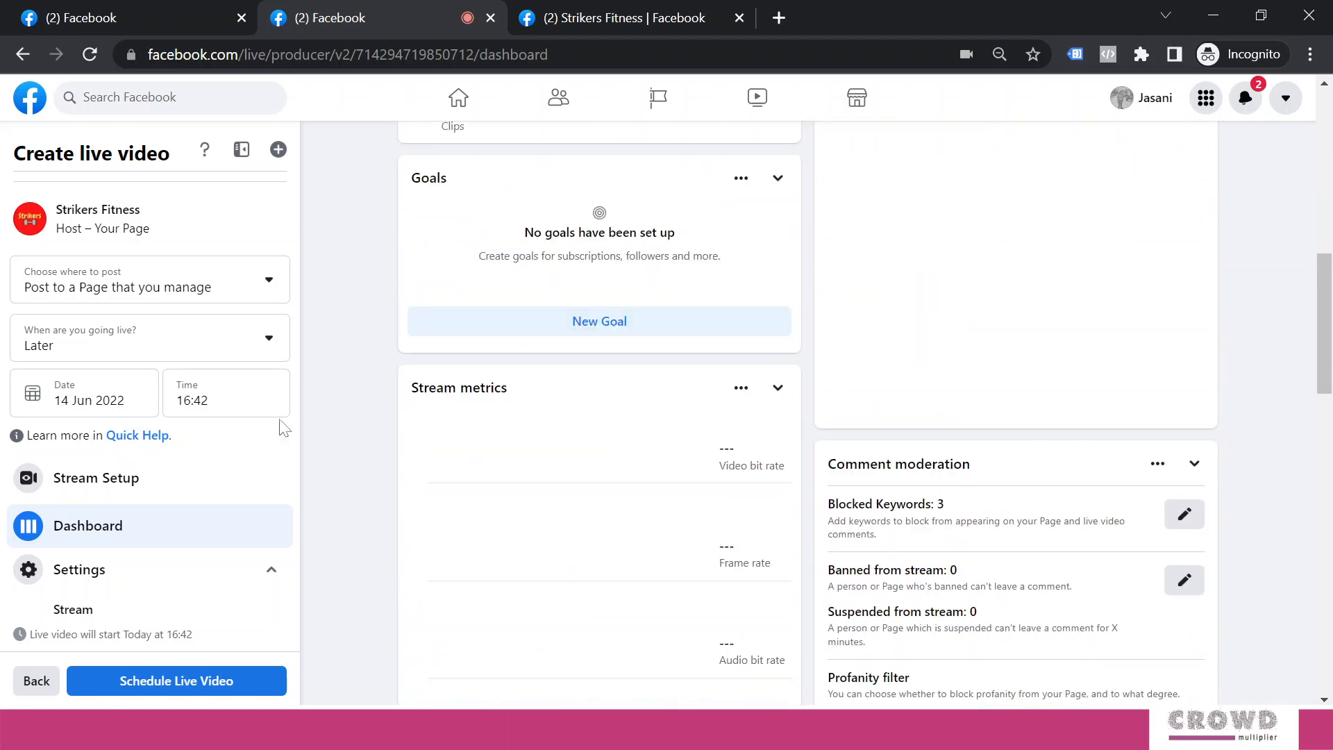
scroll(567, 417, down, 1)
scroll(569, 417, down, 1)
scroll(602, 478, down, 3)
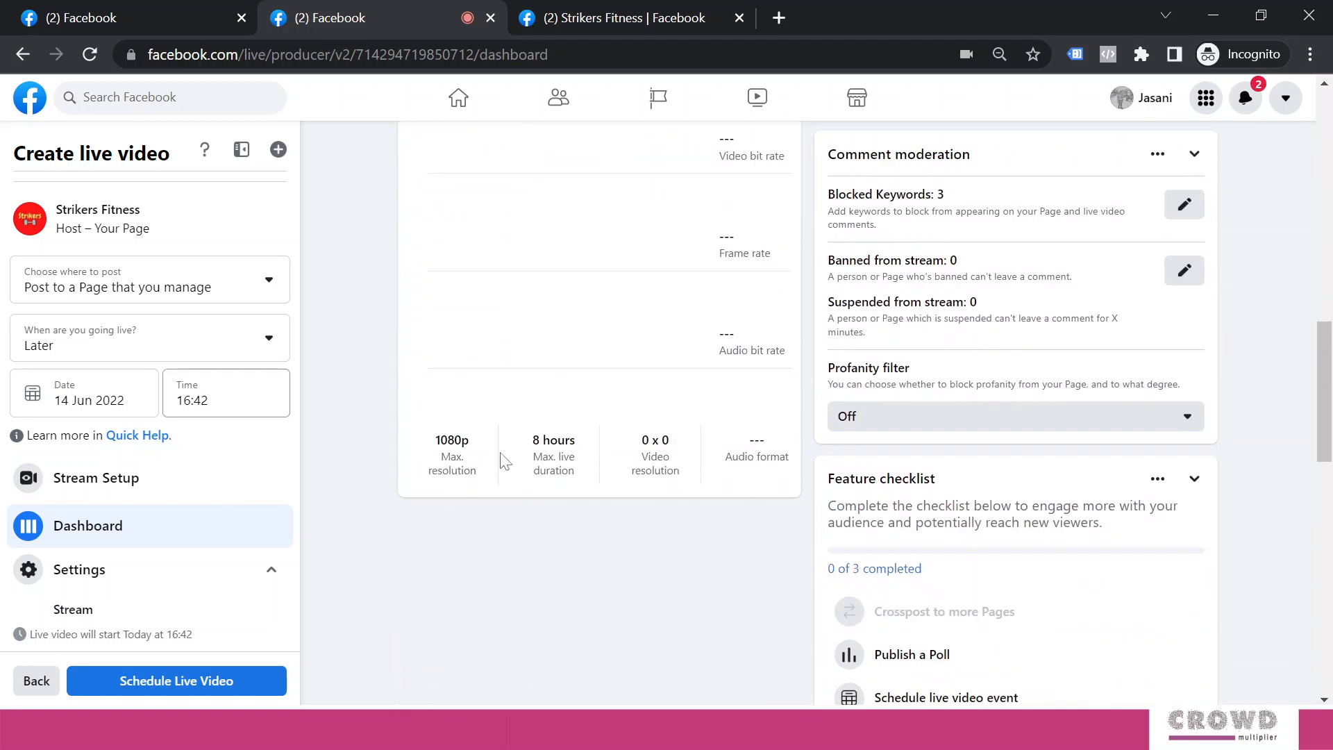
scroll(1069, 370, down, 2)
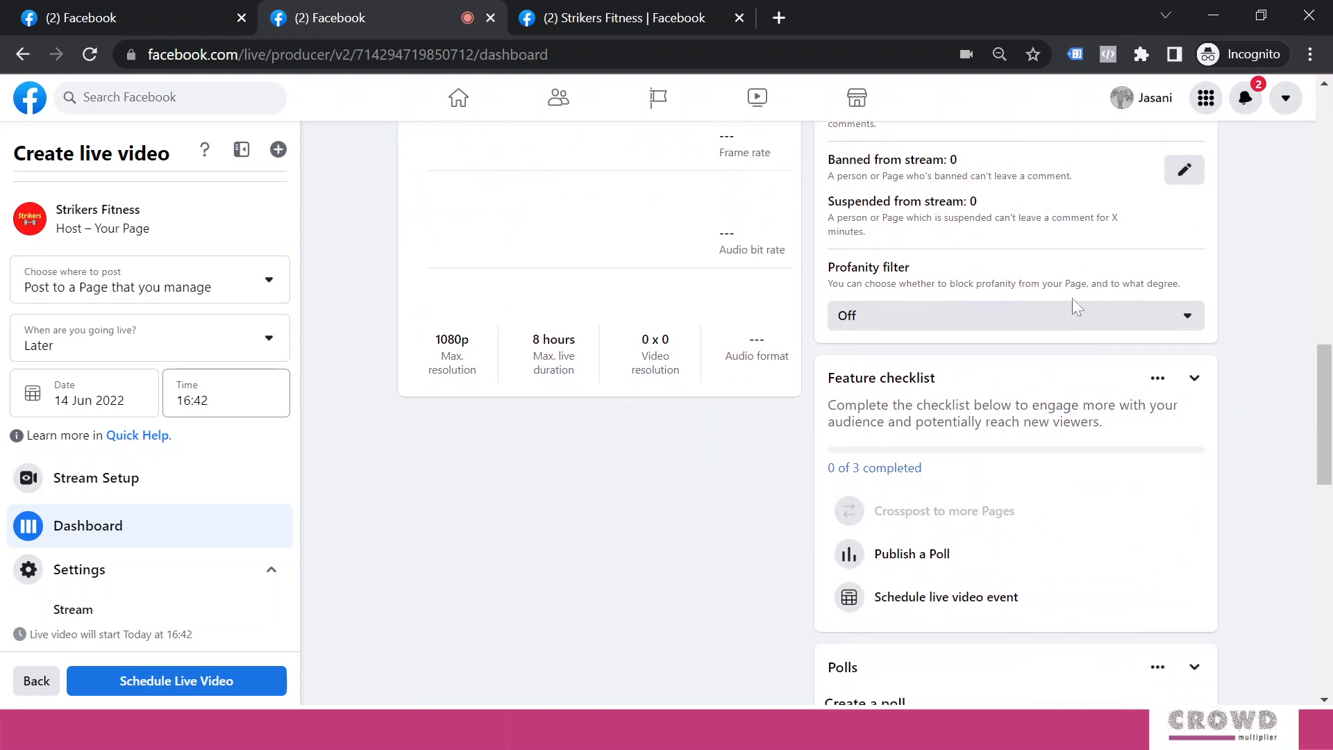
scroll(986, 313, down, 4)
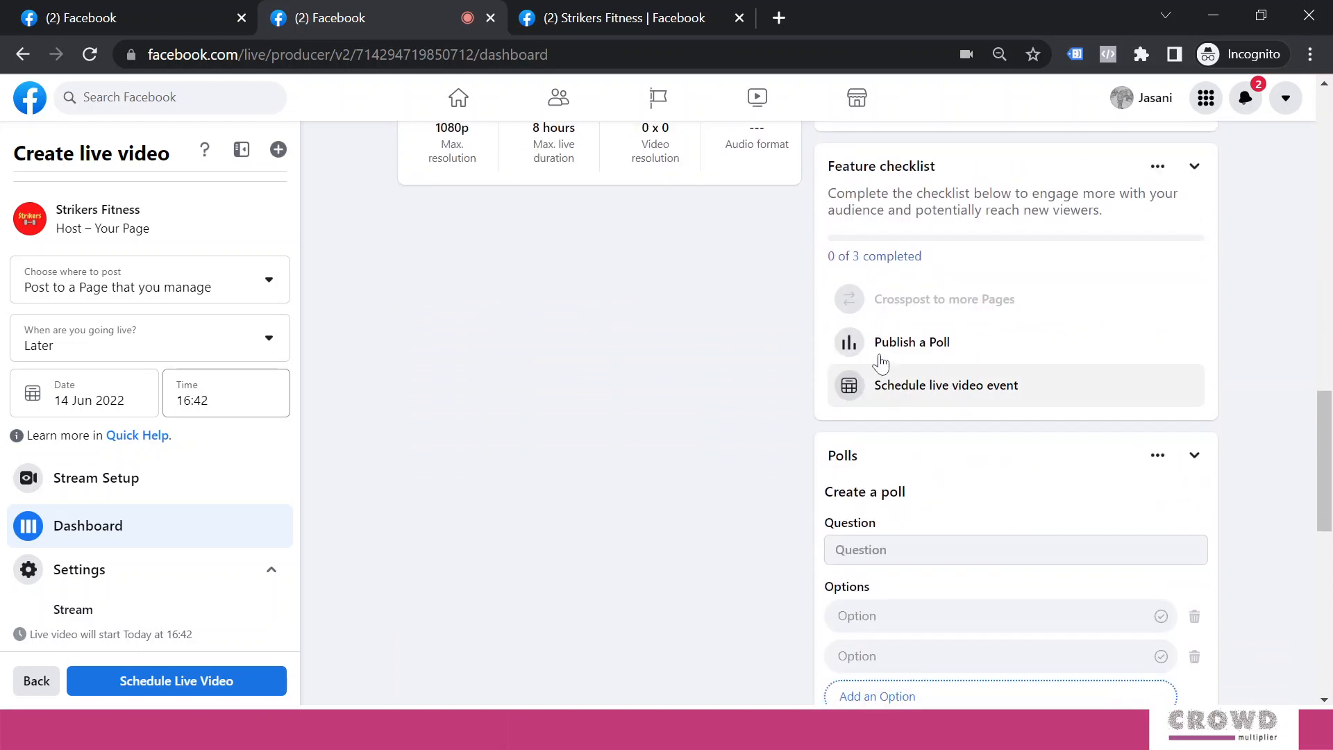
scroll(1172, 366, down, 2)
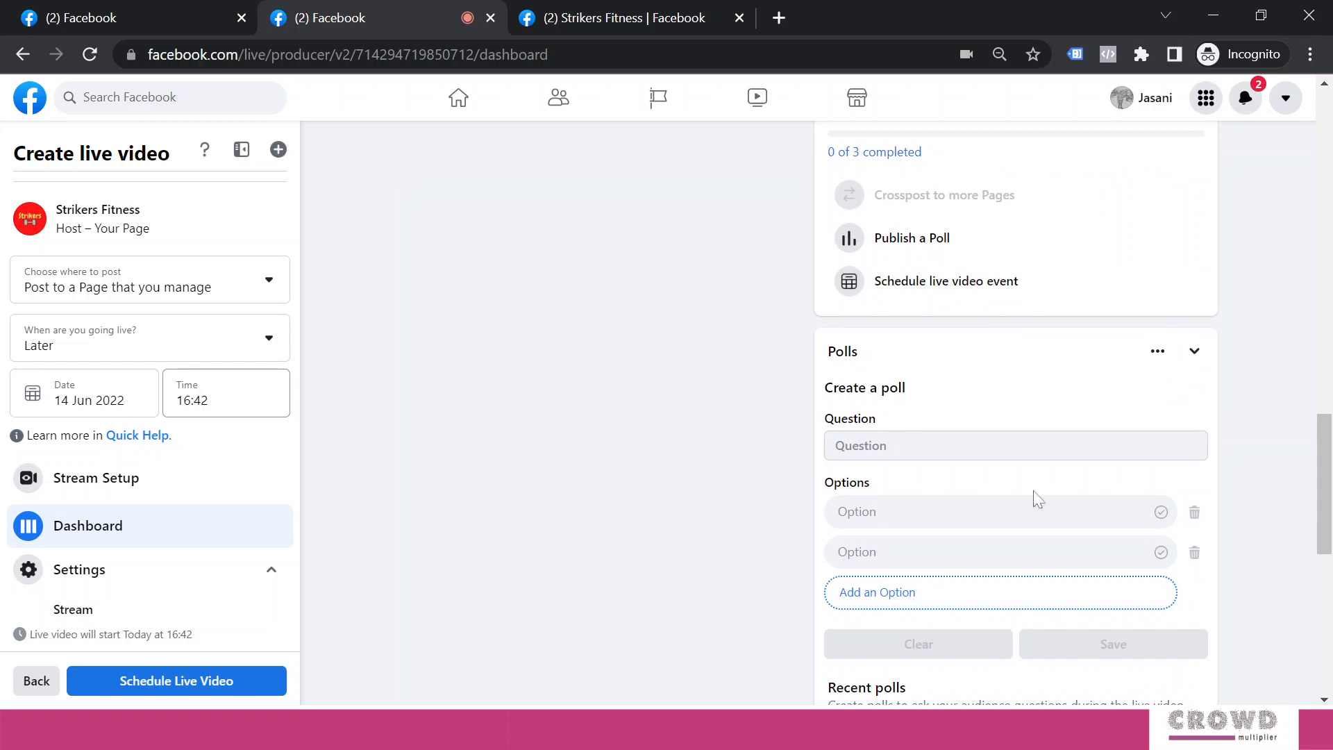
scroll(1166, 386, down, 3)
scroll(816, 464, down, 6)
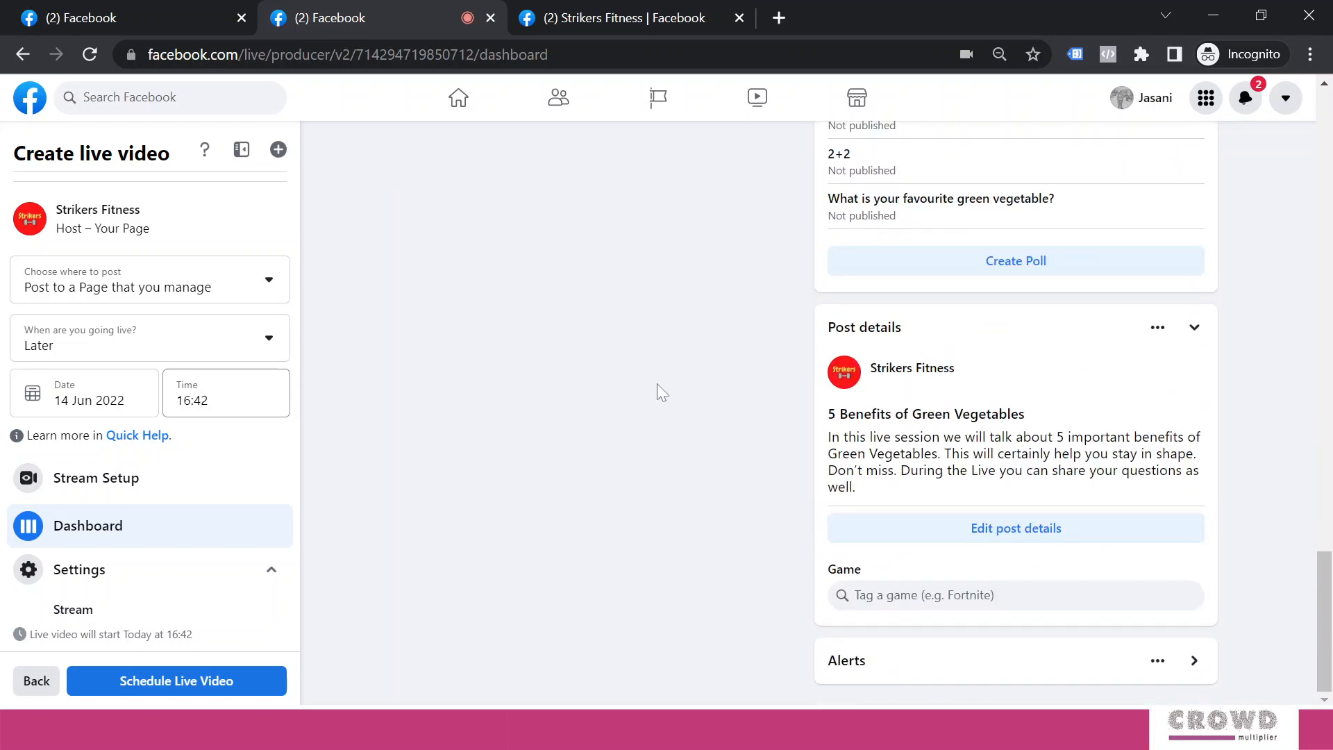
scroll(657, 383, up, 20)
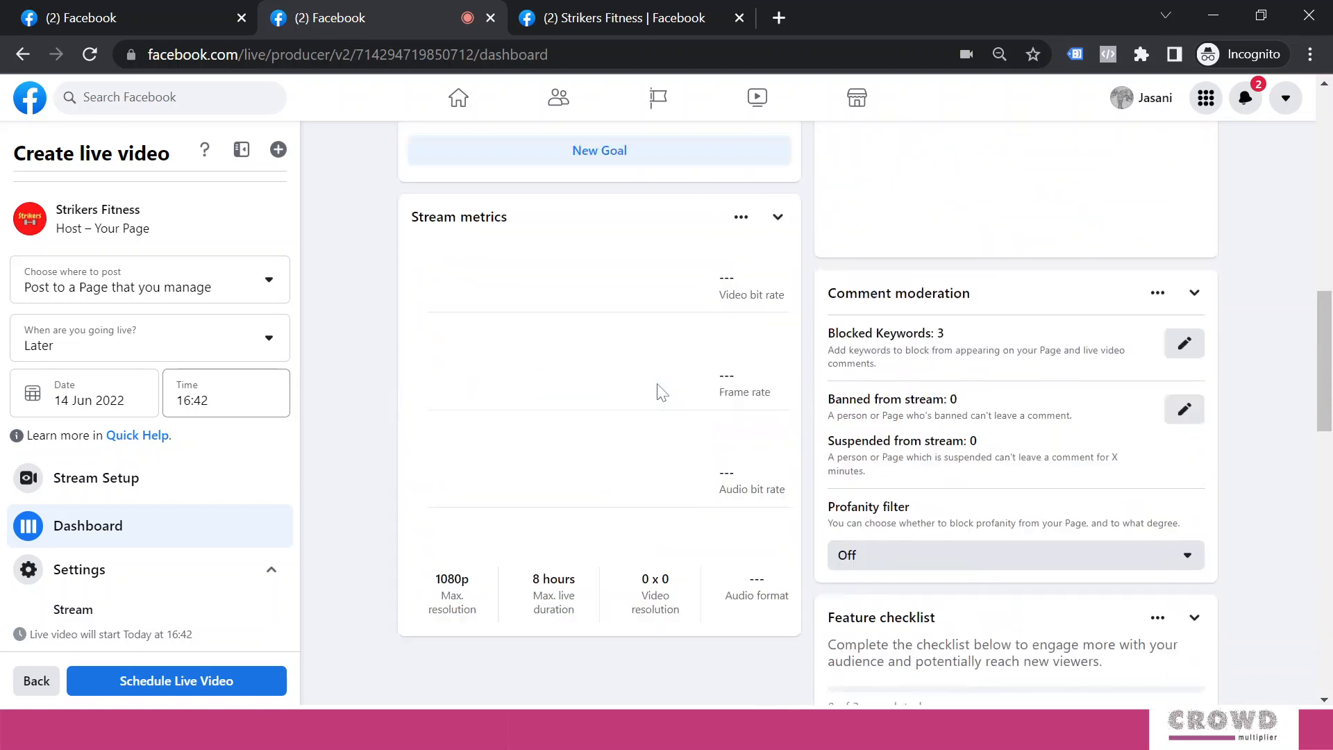
scroll(657, 383, up, 2)
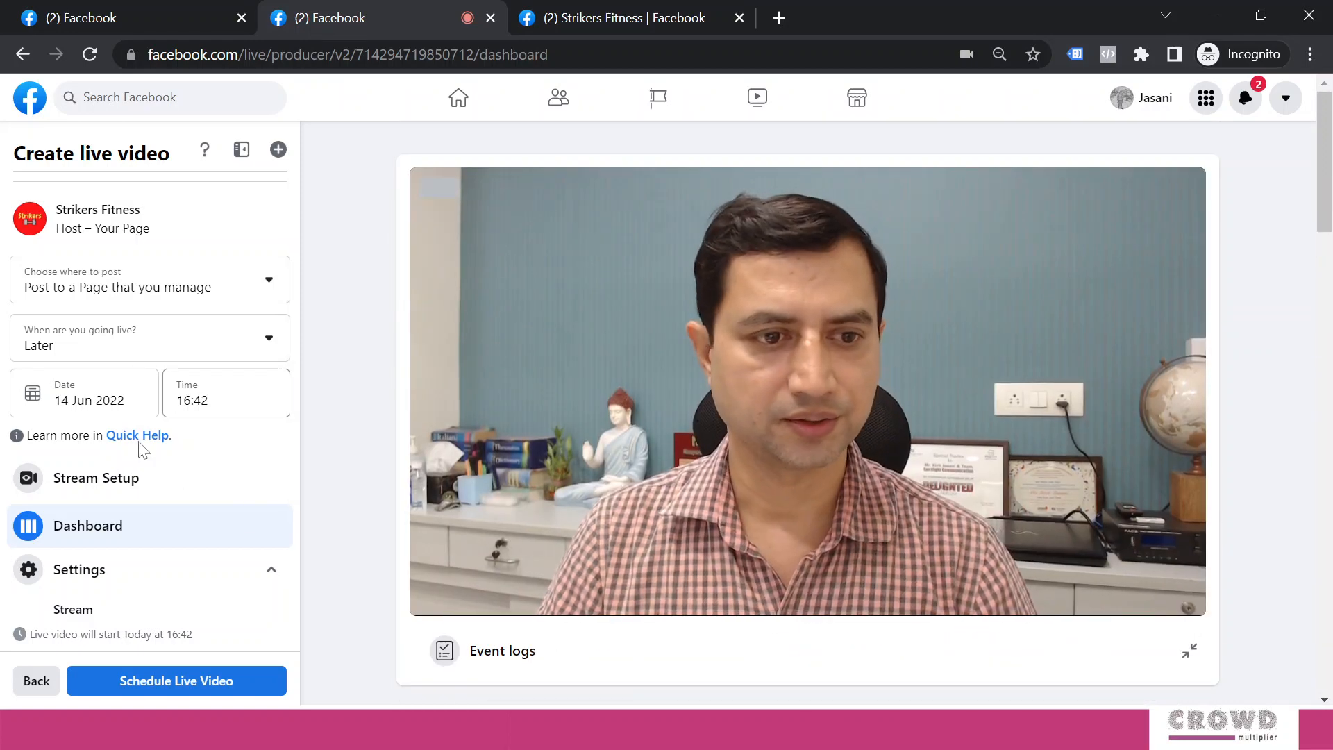
scroll(148, 464, down, 3)
scroll(147, 465, up, 5)
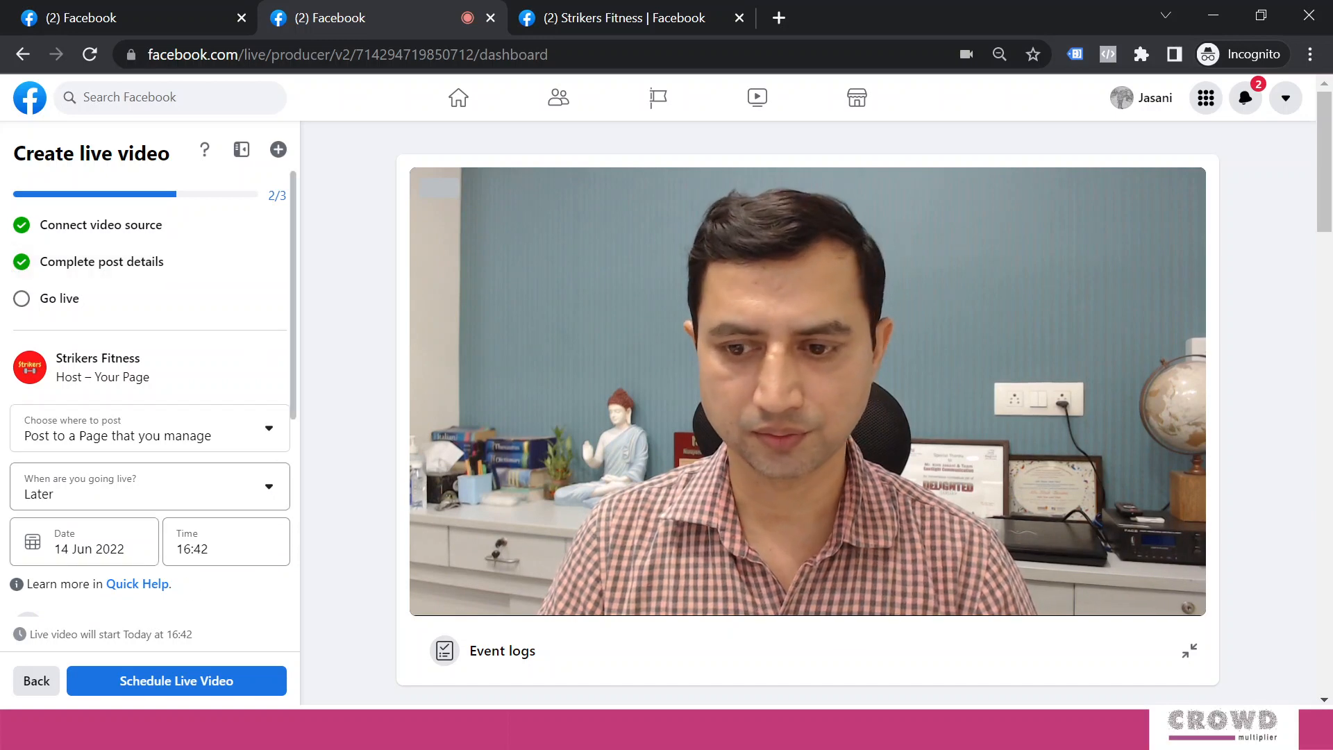
Step: Schedule the live video for 14 Jun 2022 at 16:42, and start the broadcast manually ahead of that time
click(154, 687)
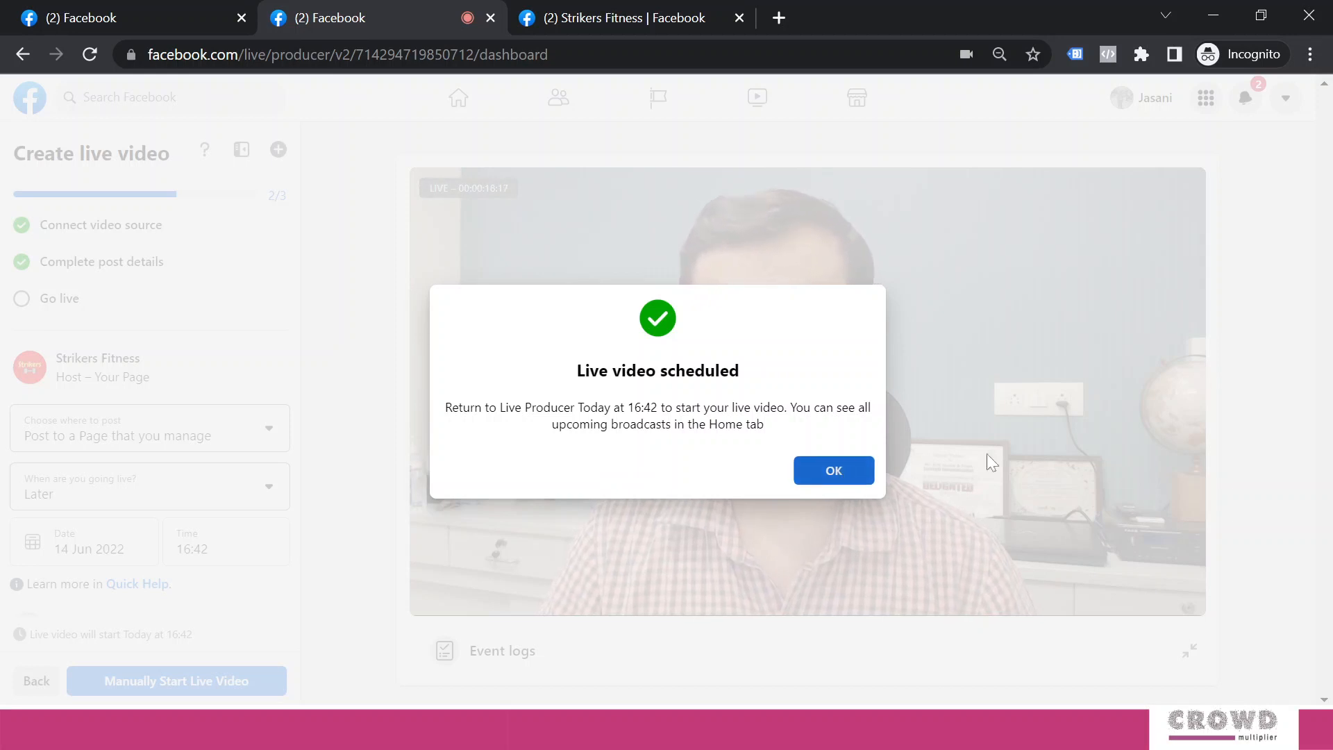
click(833, 470)
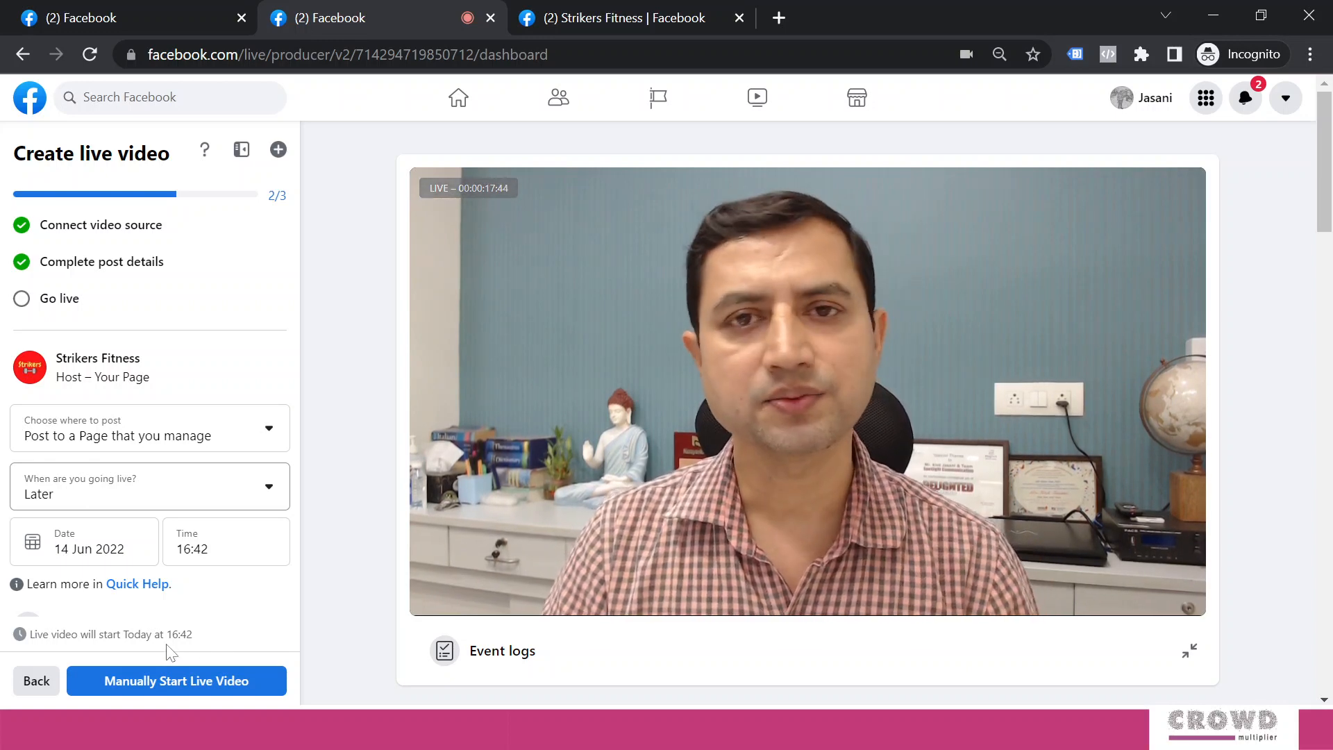
click(199, 690)
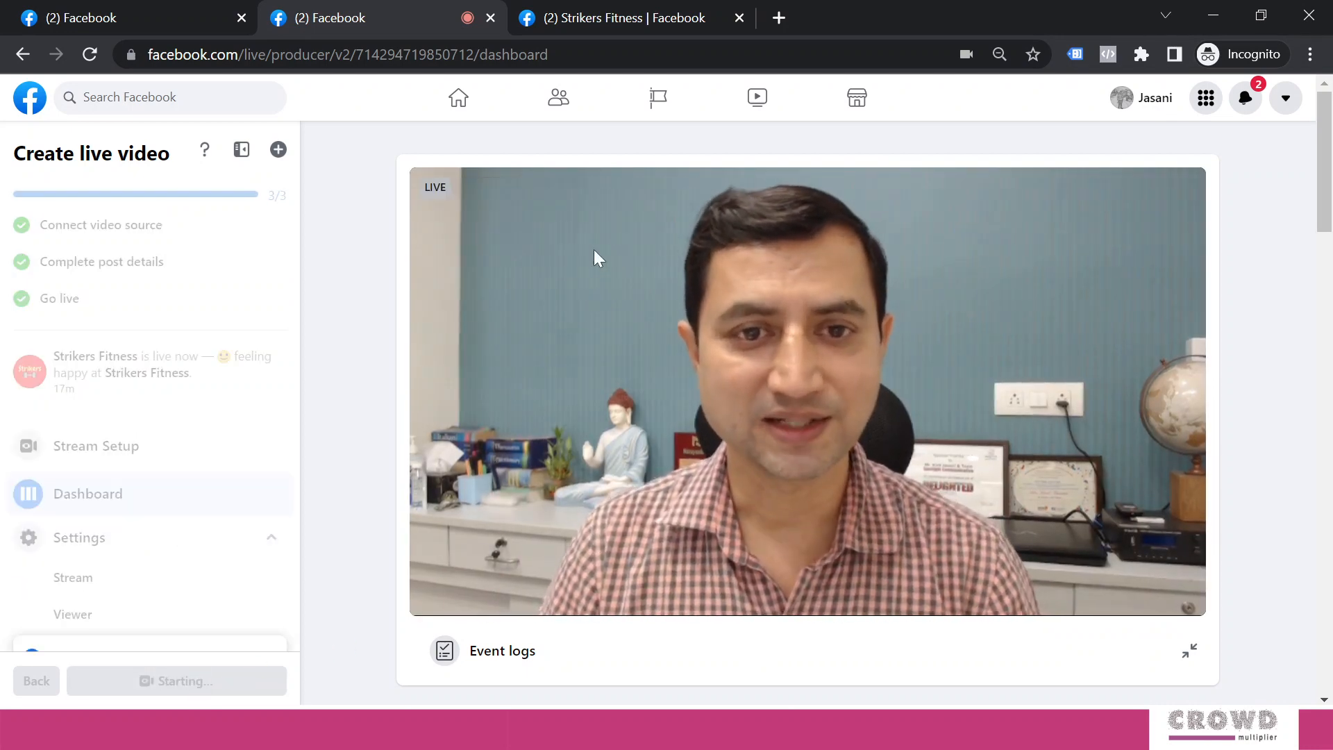
Step: Look through the dashboard's insights, goals, stream metrics, comments, feature checklist and polls while the broadcast starts
scroll(764, 311, down, 6)
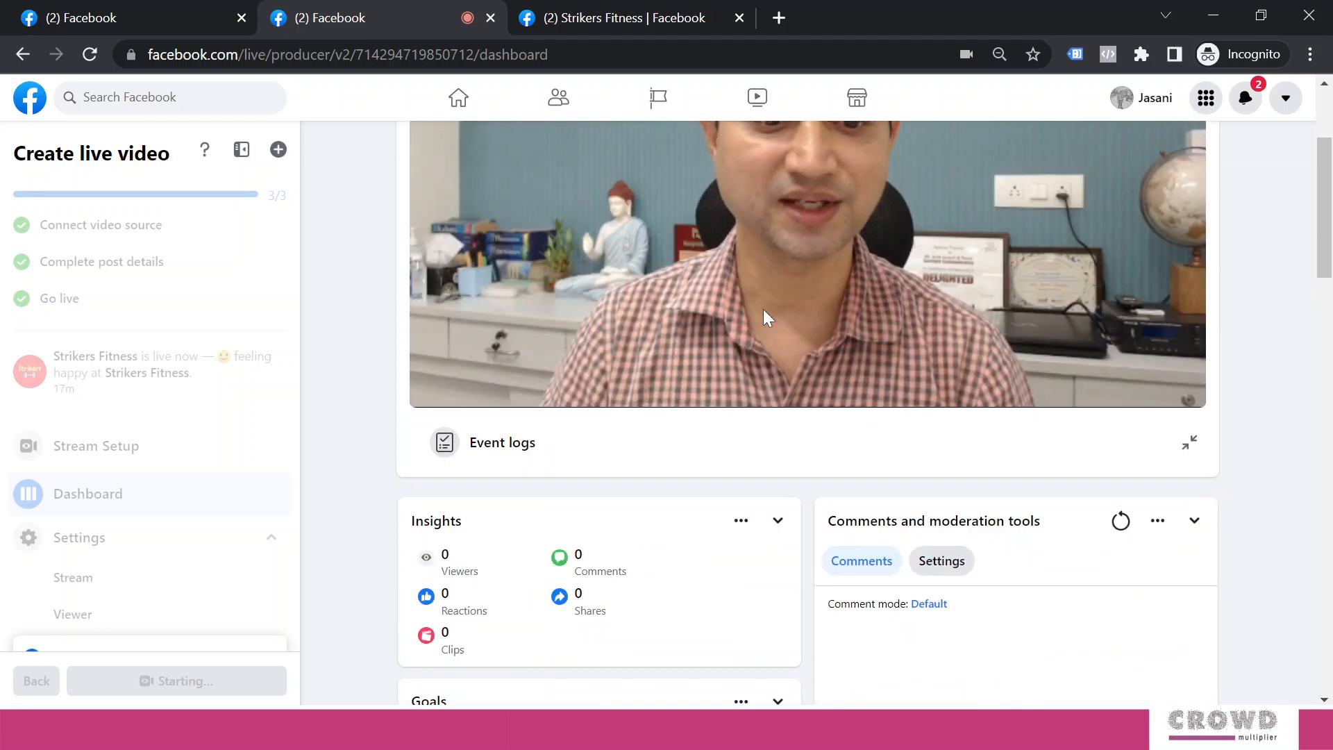
scroll(773, 310, down, 3)
scroll(703, 271, up, 2)
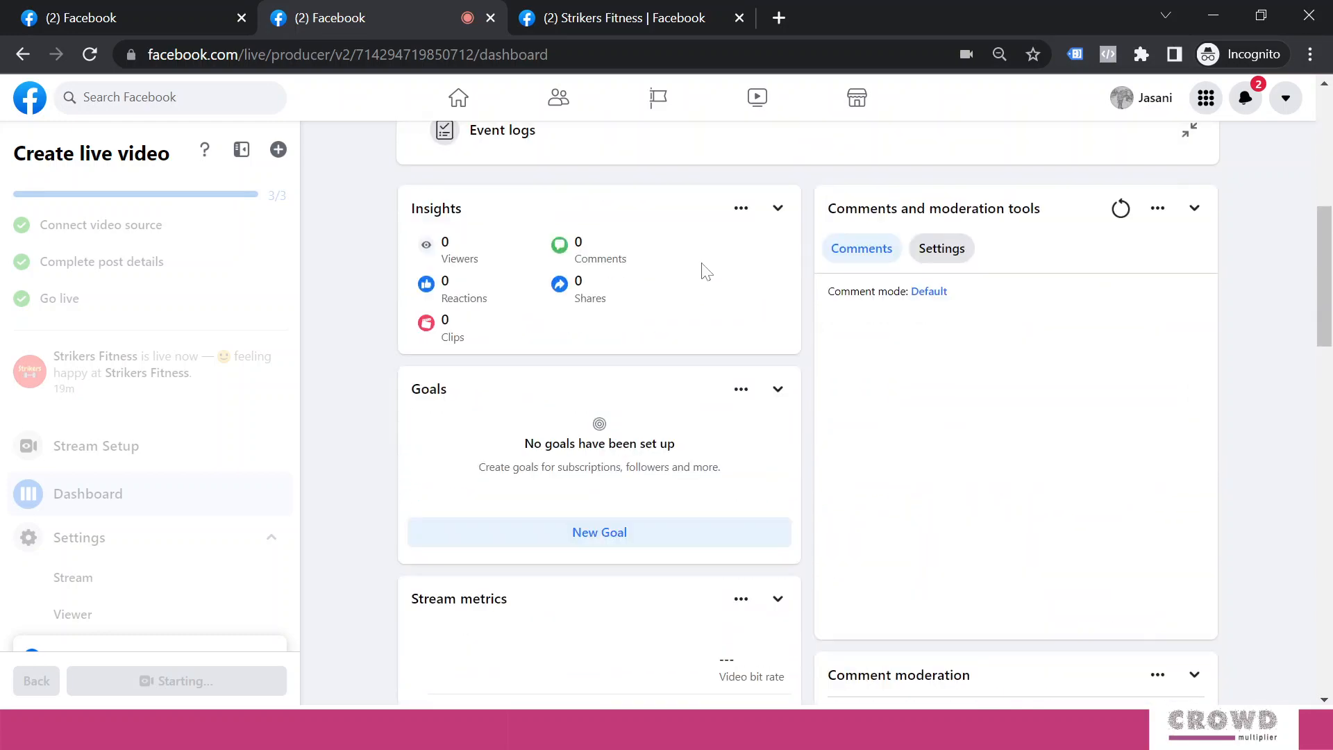
scroll(706, 275, down, 5)
scroll(715, 326, down, 7)
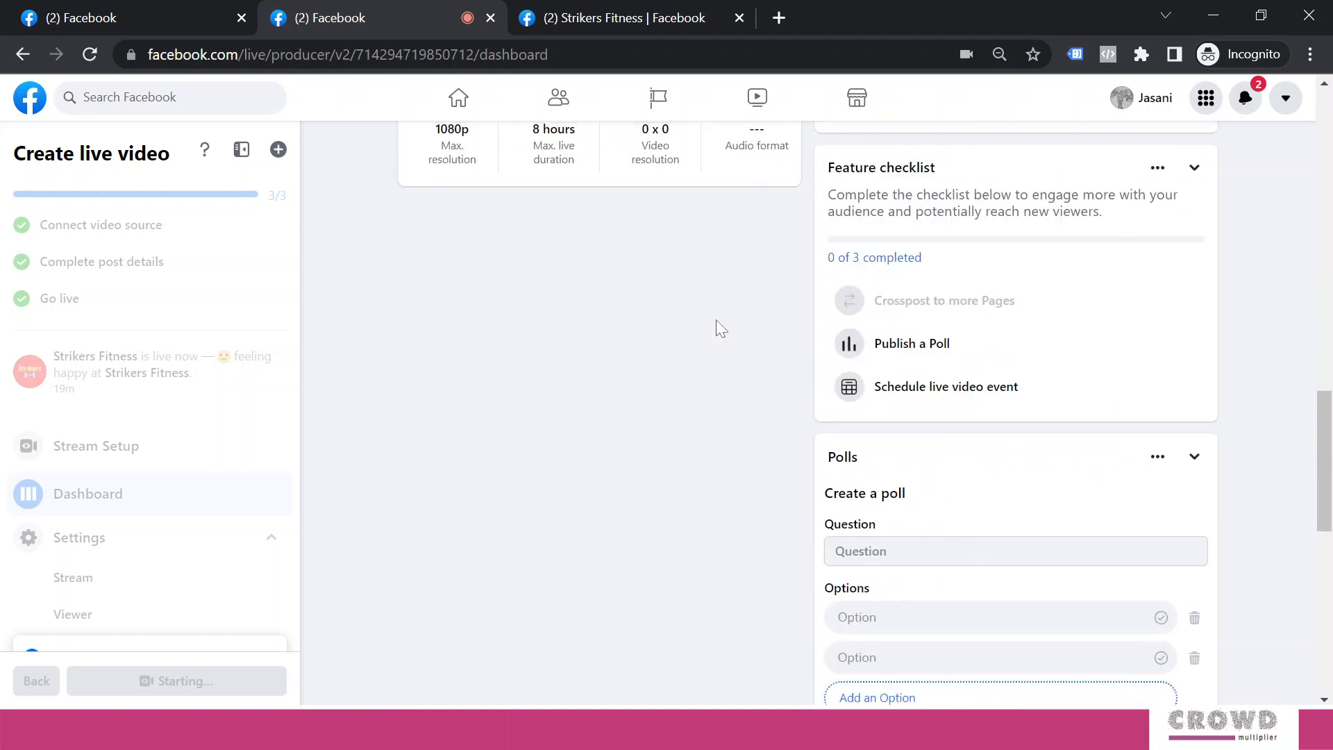
scroll(715, 327, up, 9)
scroll(717, 329, up, 8)
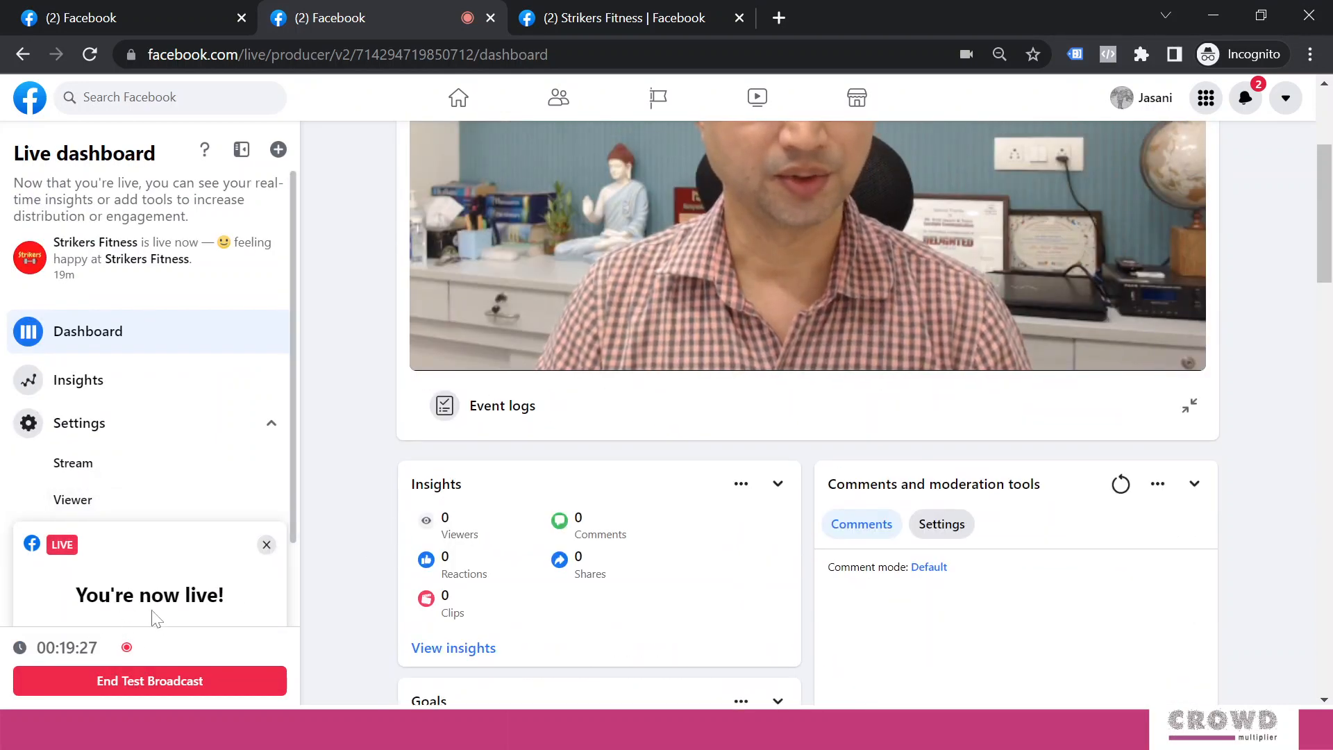
scroll(588, 402, down, 10)
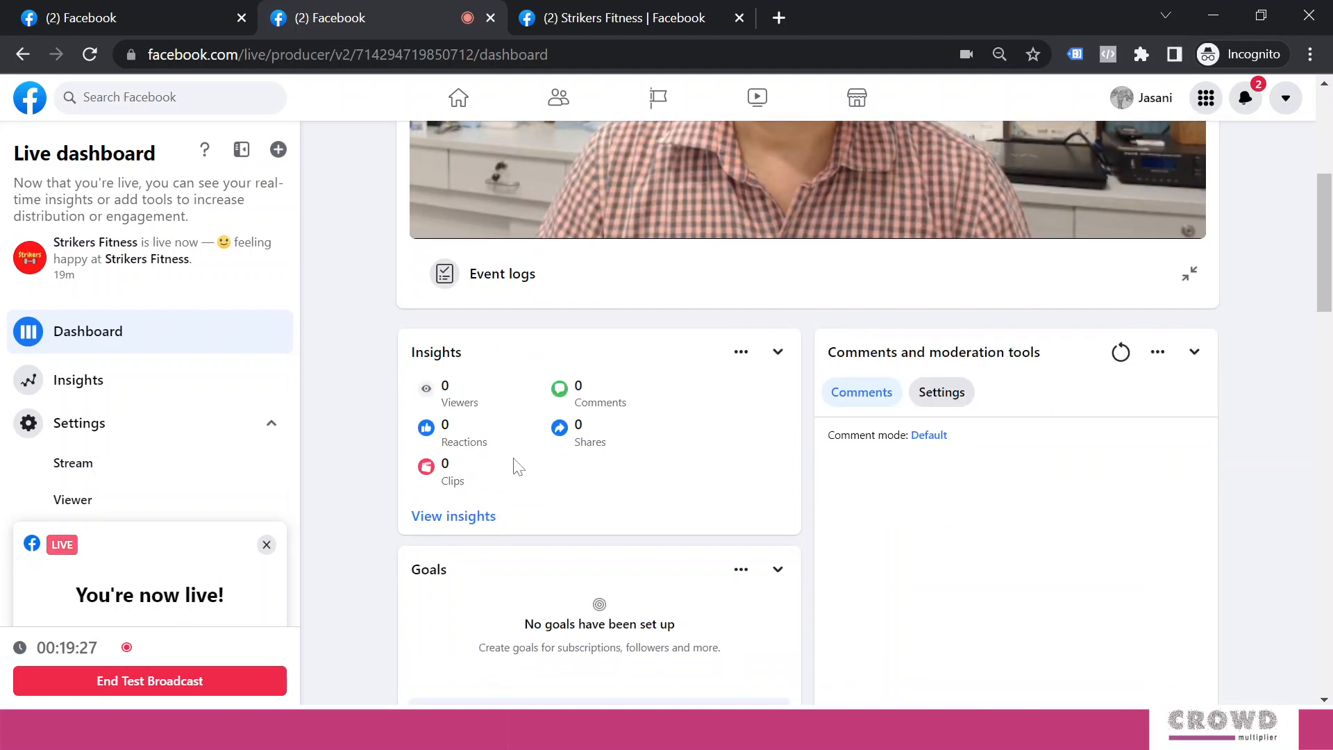
Step: Dismiss the notice about being live and bring the live dashboard back into view
click(266, 545)
click(266, 538)
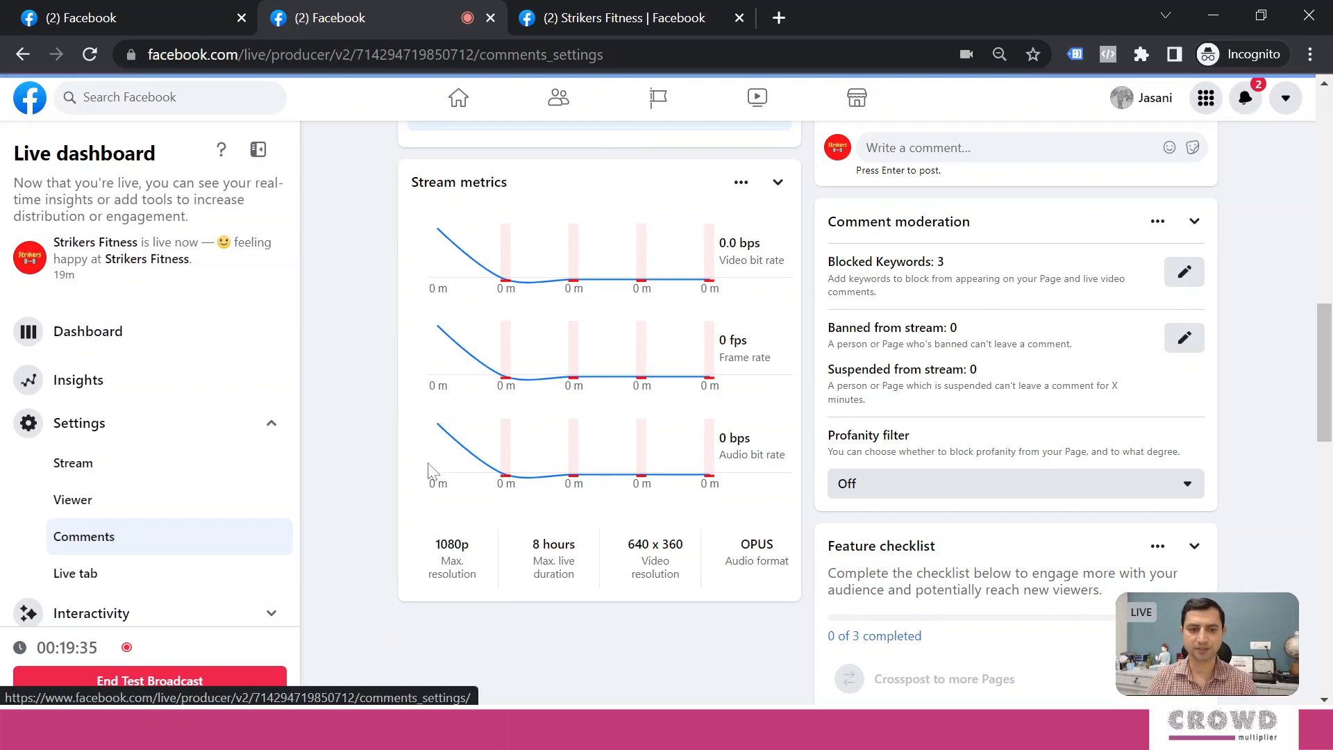
scroll(610, 454, down, 5)
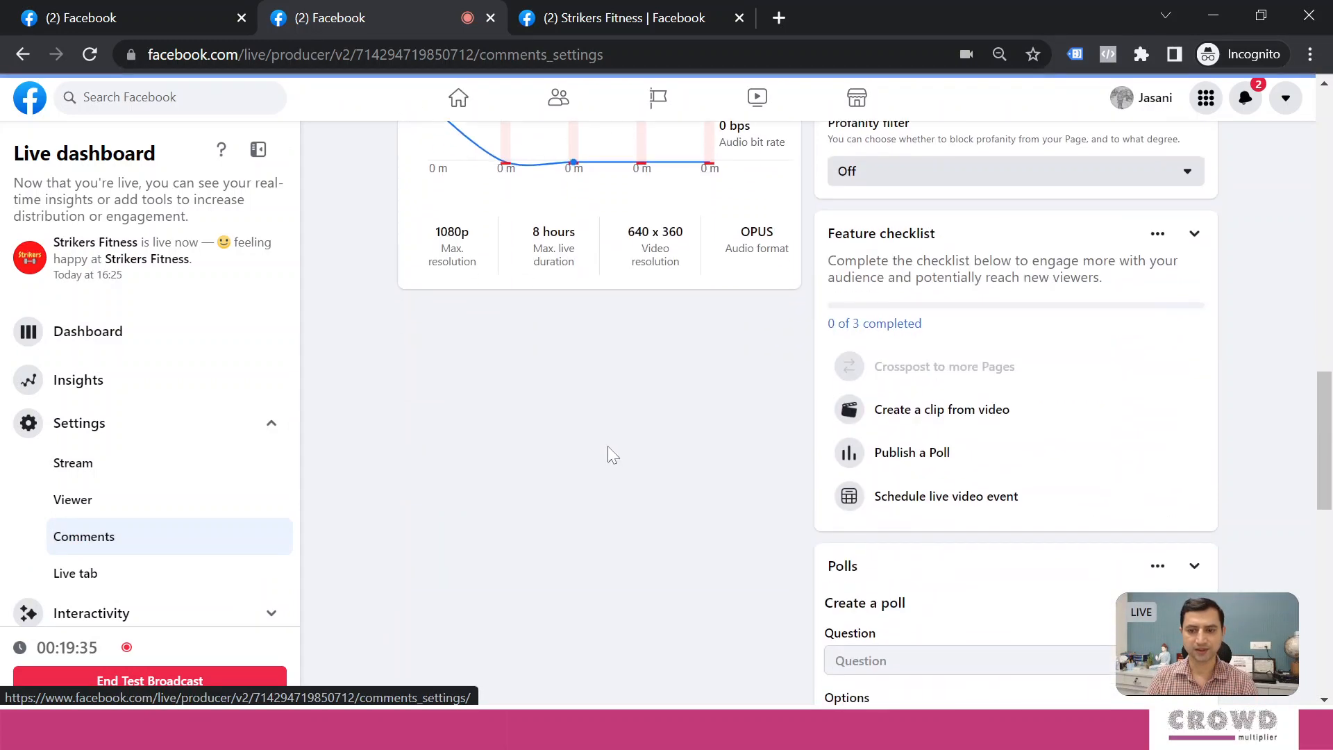
scroll(611, 444, up, 5)
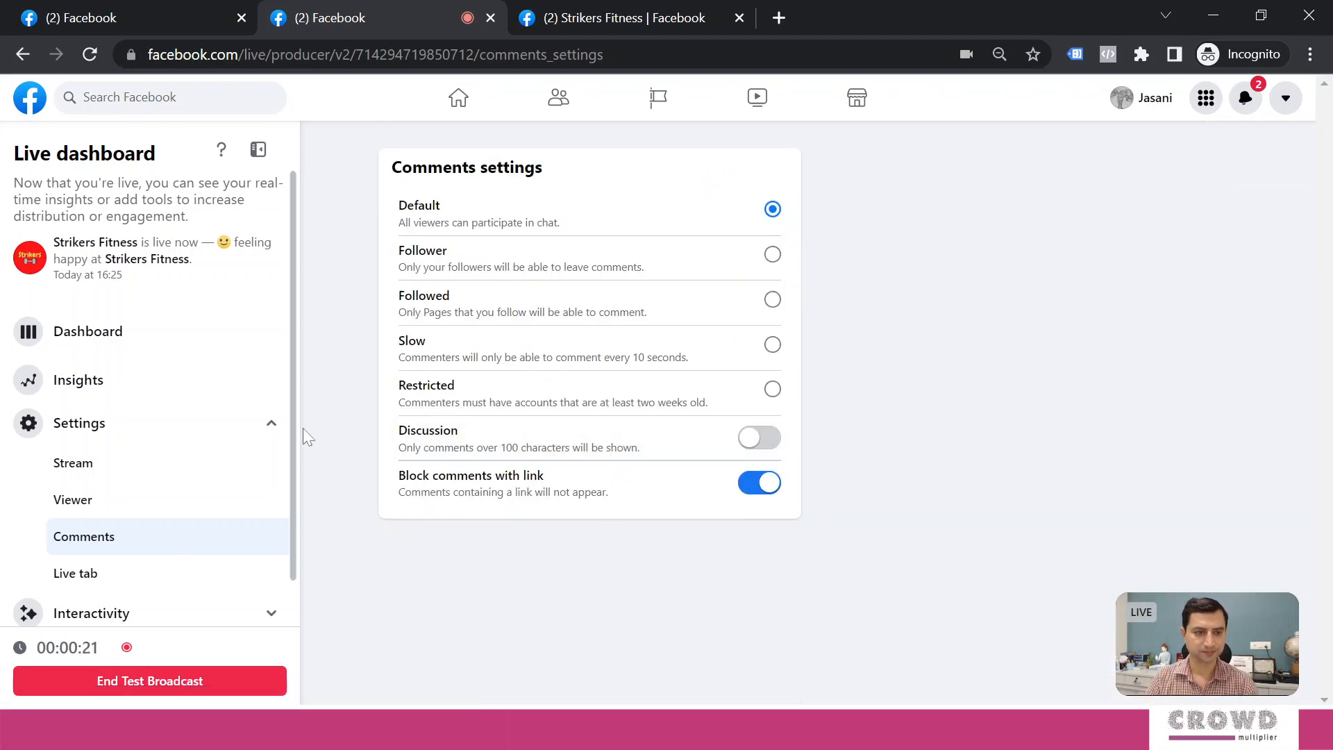
click(81, 347)
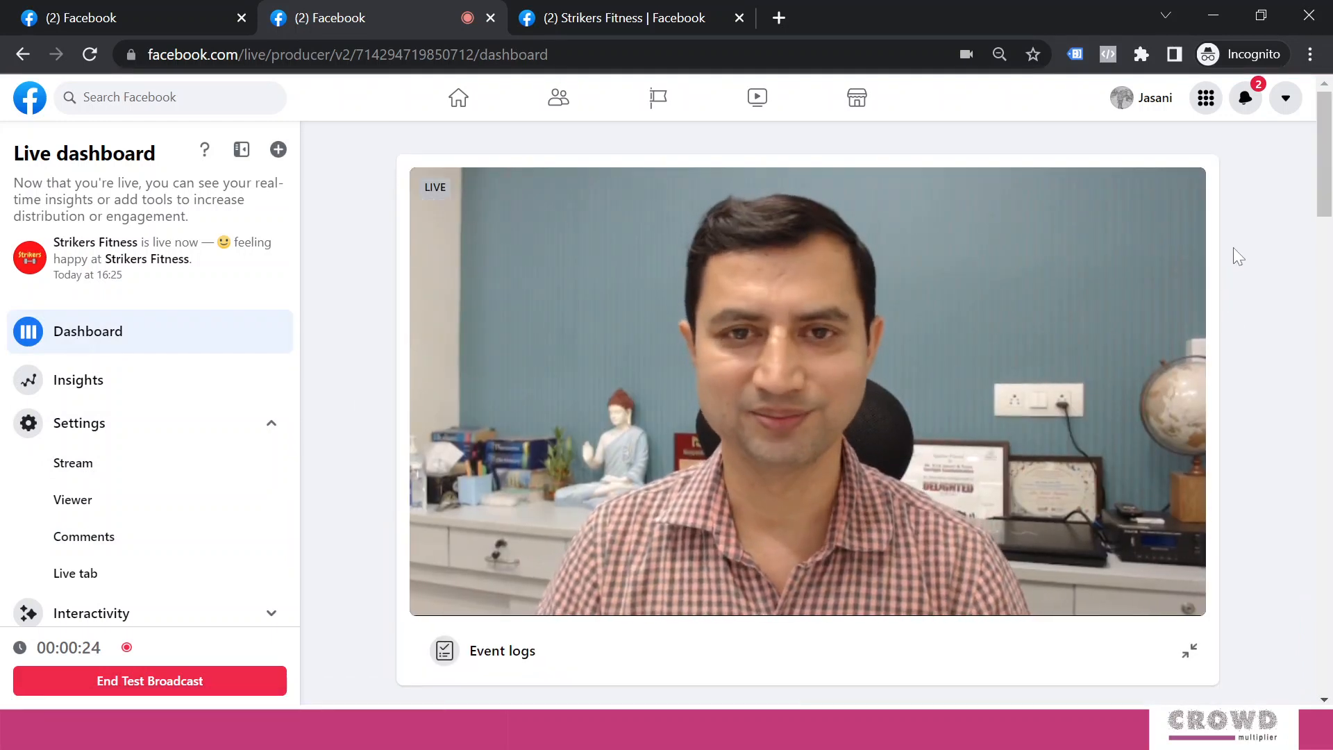
scroll(1224, 255, down, 1)
scroll(1226, 251, up, 1)
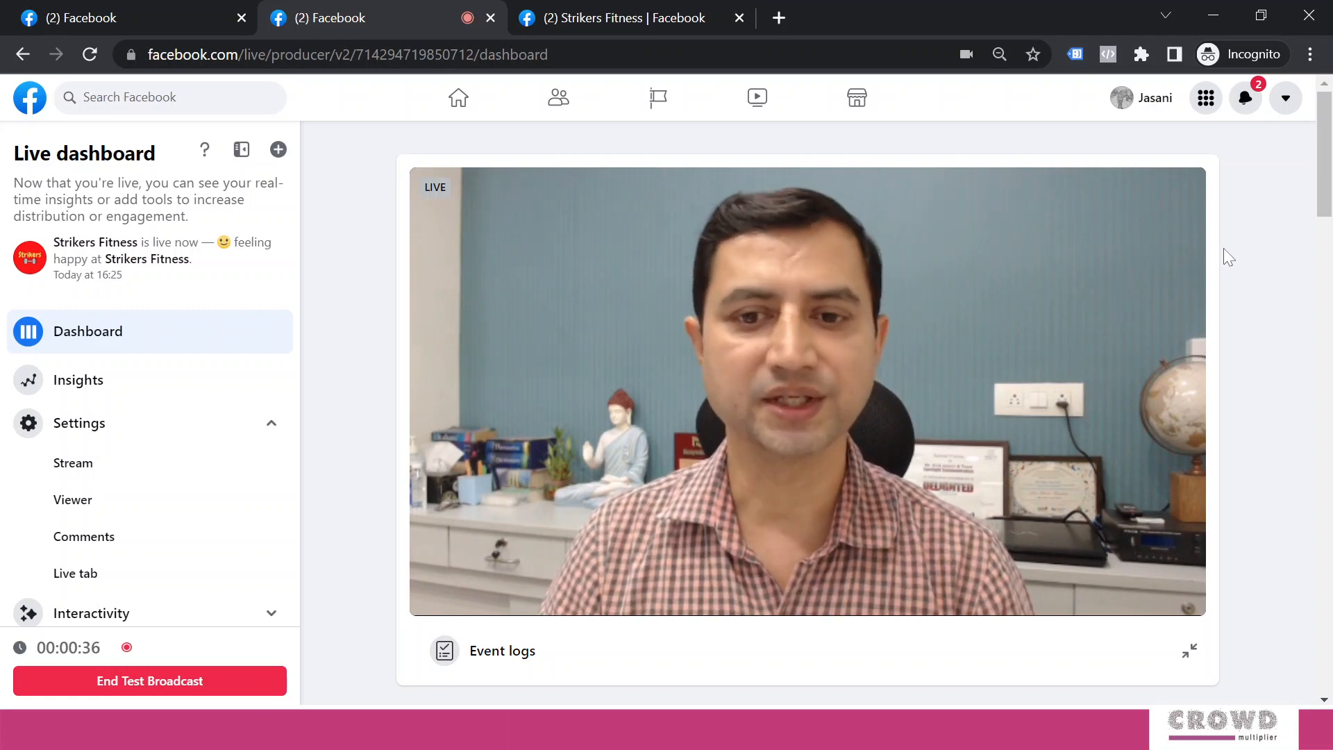
Step: Switch to the Strikers Fitness Page and change the interacting identity from the Page to the personal profile
click(673, 17)
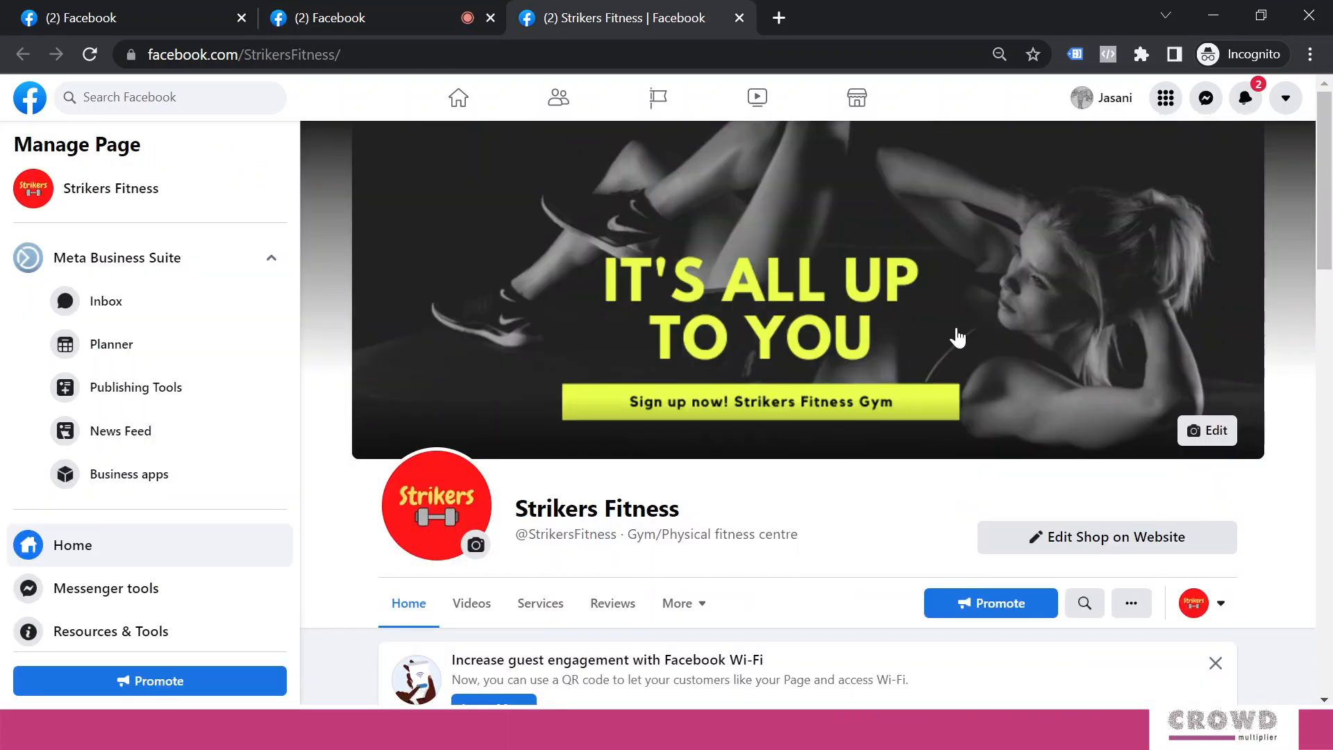
click(1220, 604)
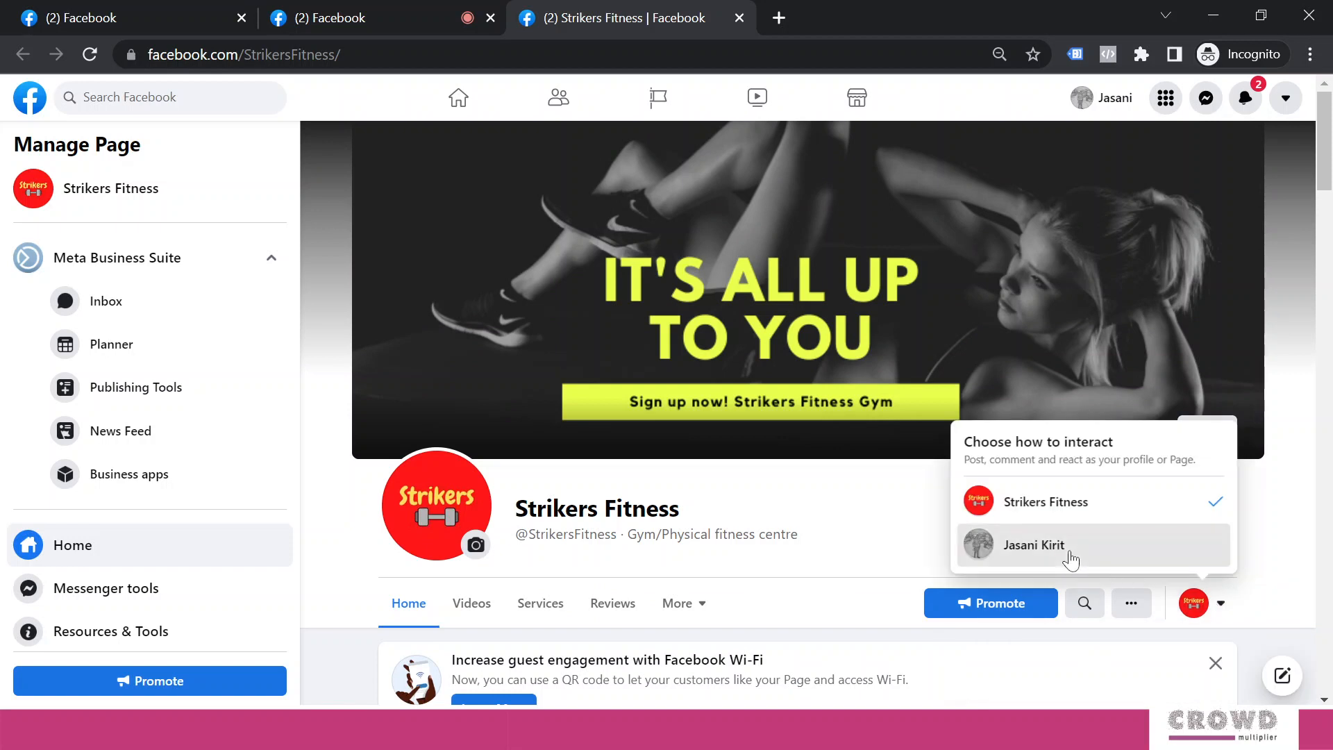
click(1074, 559)
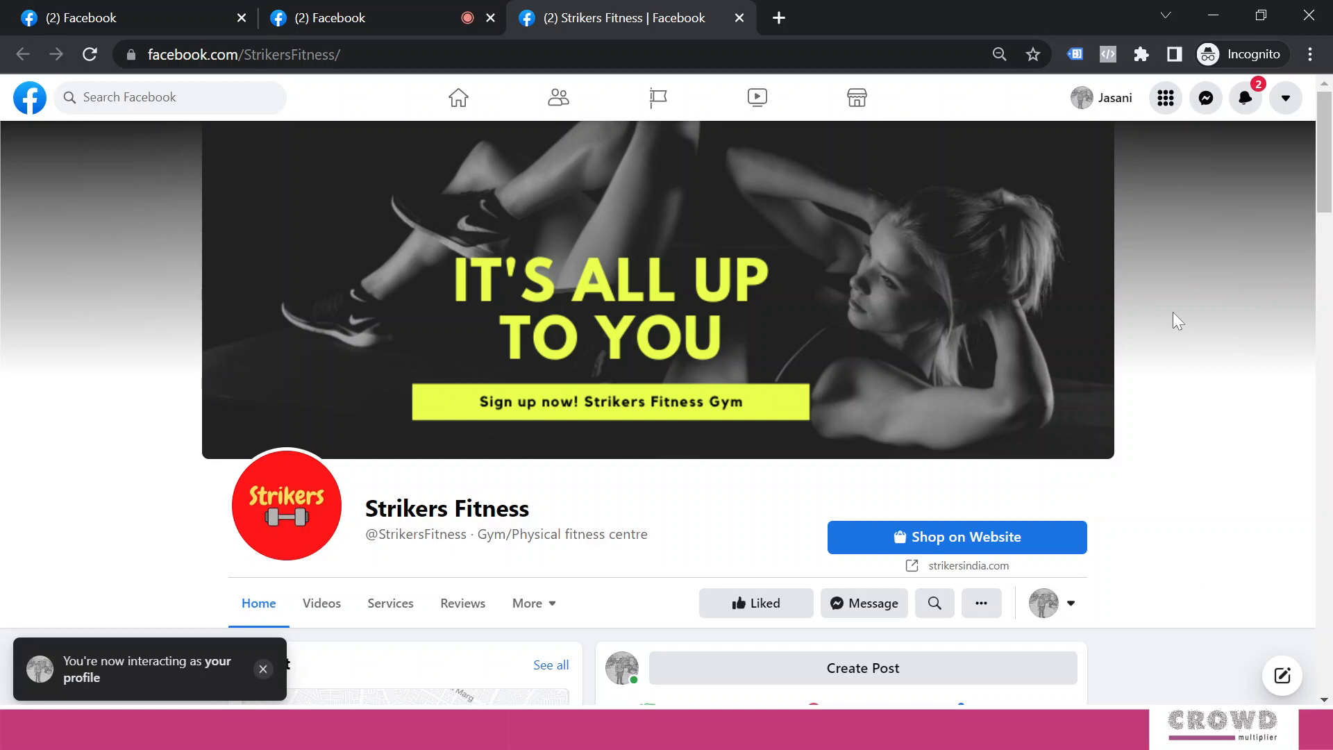
Step: Examine the live post on the Page as a viewer, including its description, video, test broadcast label and pinned comment
scroll(1173, 314, down, 6)
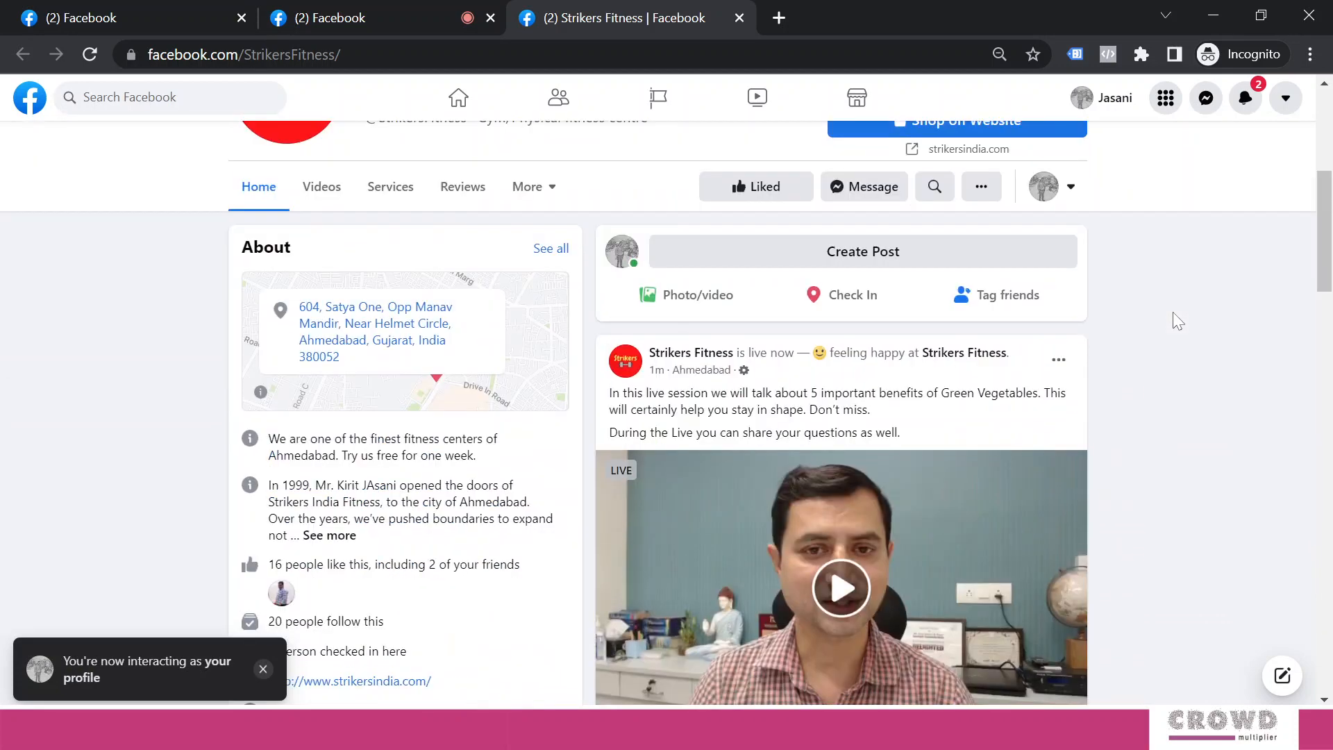
scroll(1173, 311, down, 2)
scroll(680, 333, up, 1)
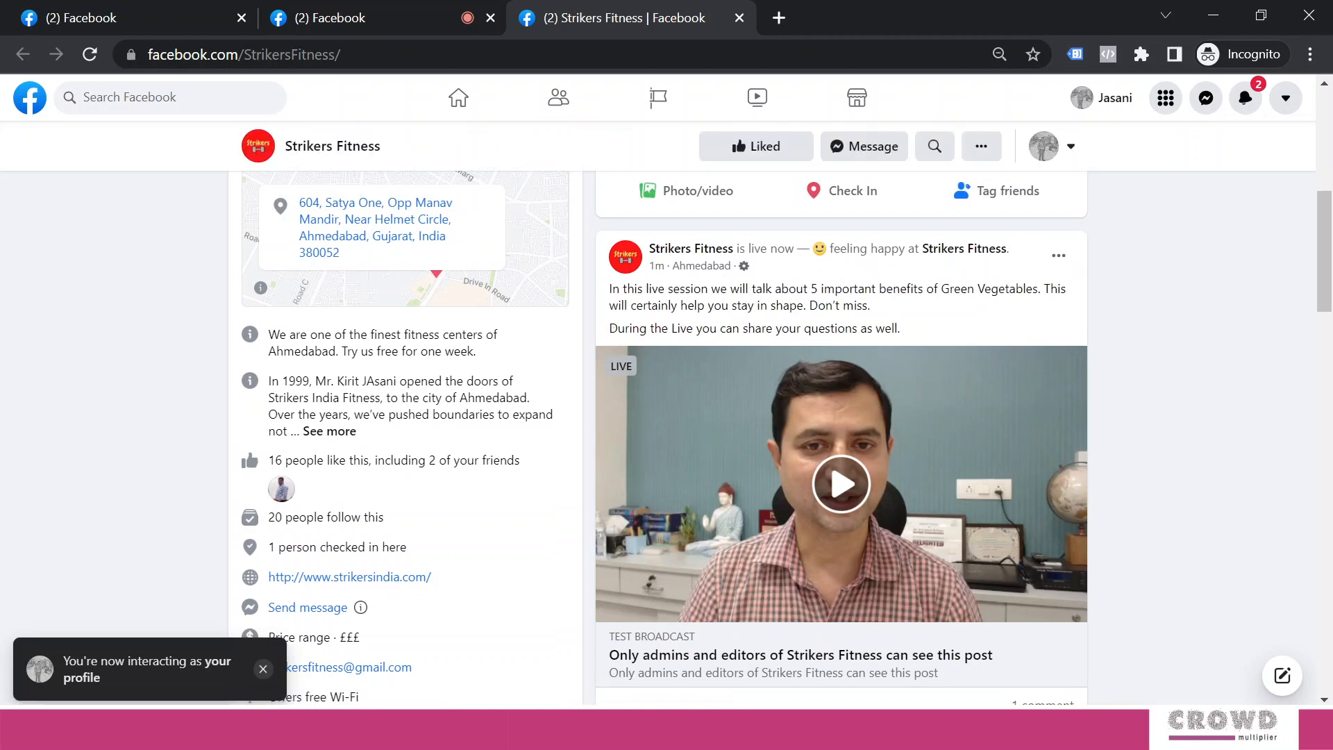
scroll(841, 431, down, 3)
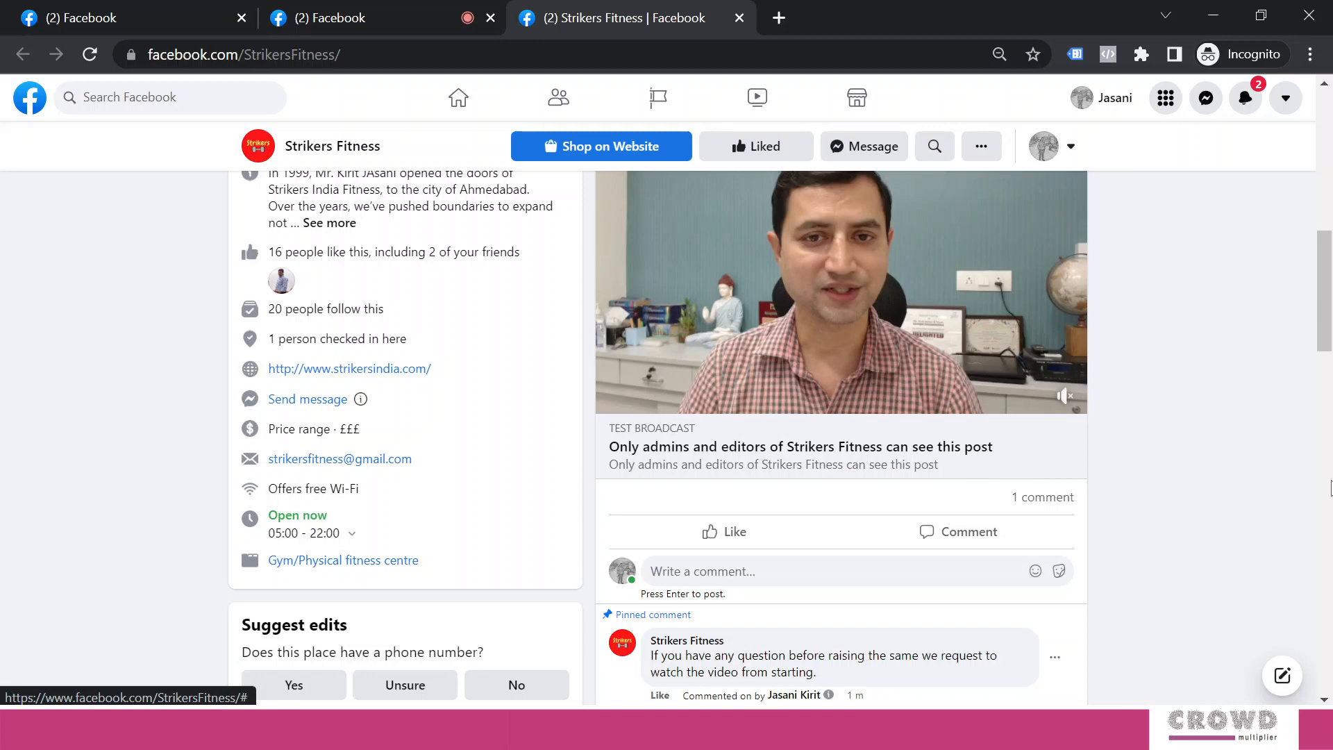
scroll(1331, 478, up, 2)
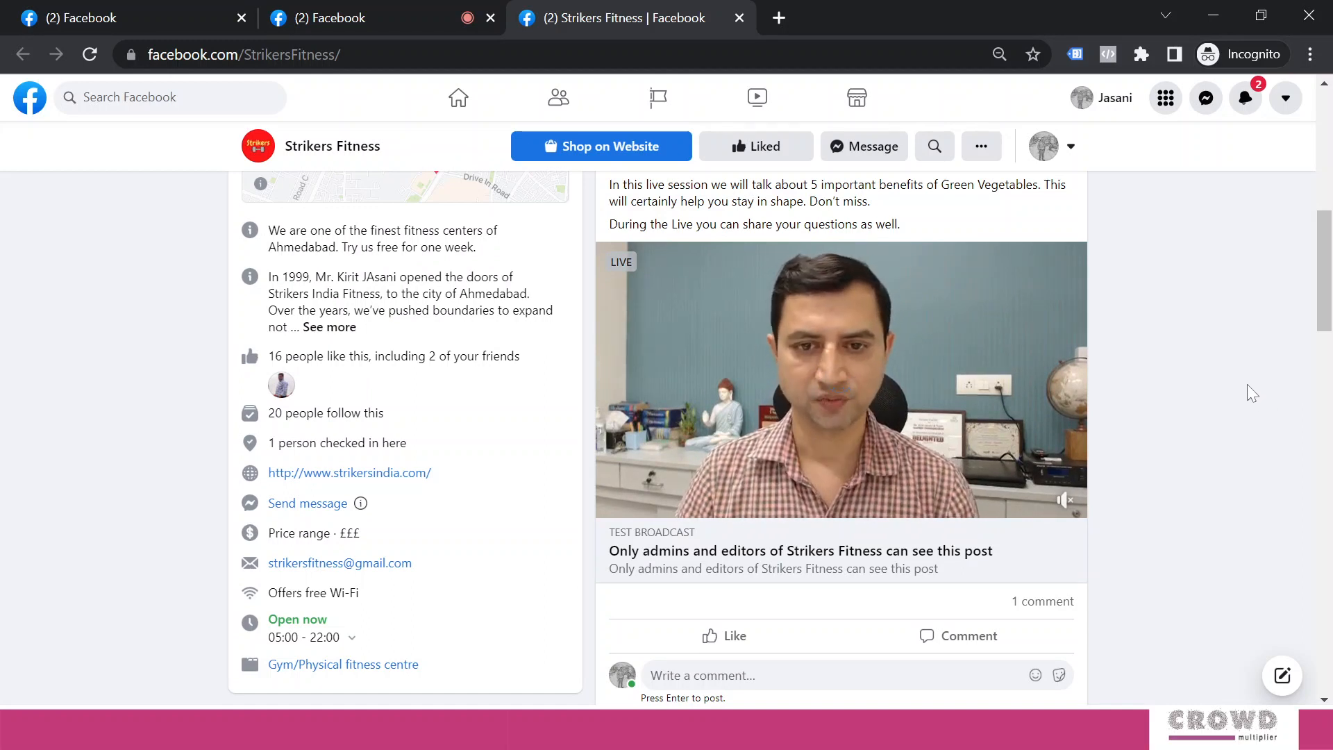
scroll(1158, 348, down, 3)
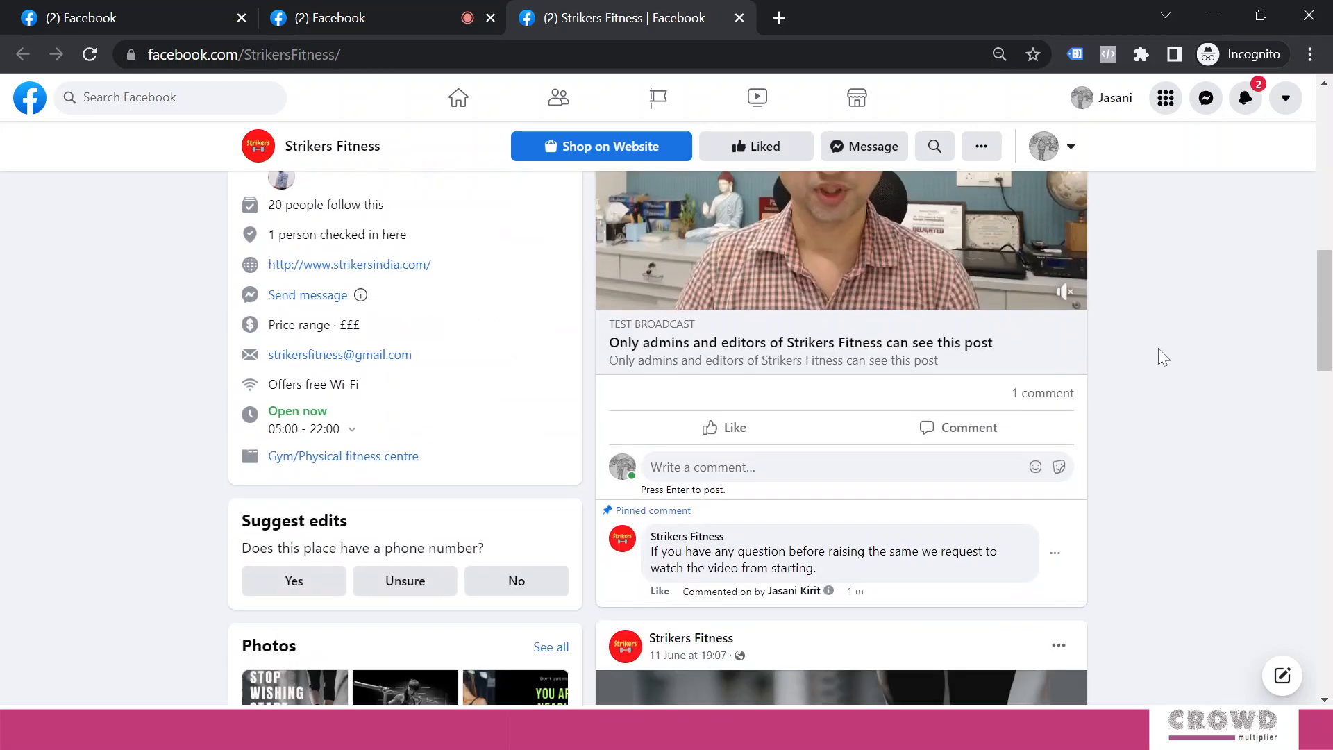
scroll(1185, 354, up, 3)
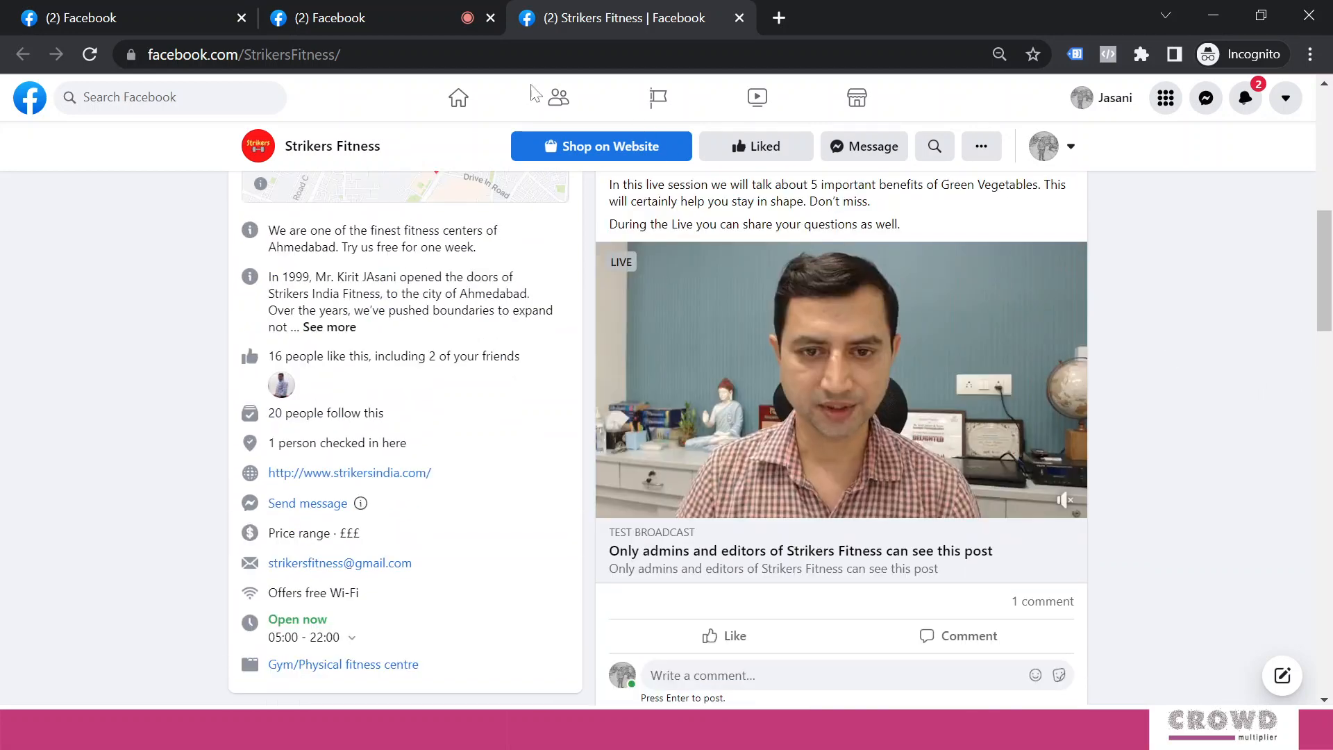
Step: Return to the live dashboard and activate the poll "What is your favourite green vegetable?"
click(333, 17)
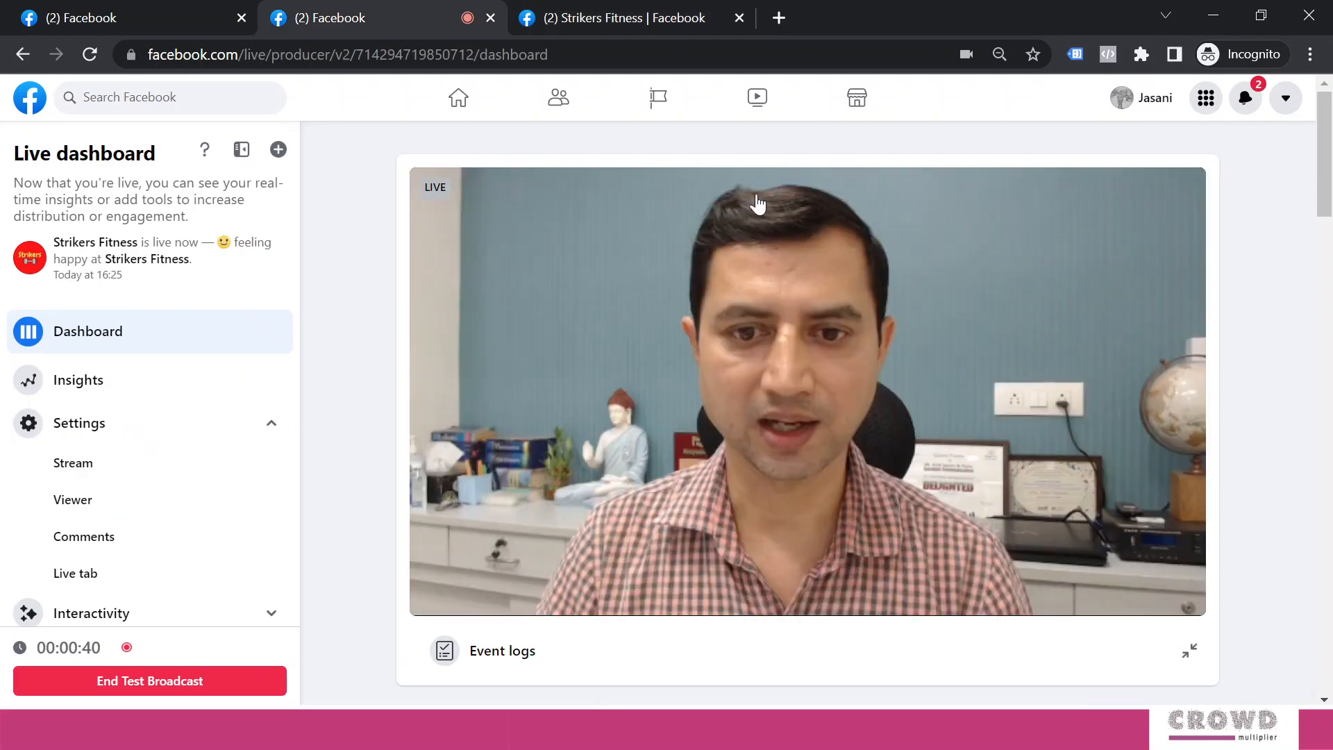
scroll(1035, 374, down, 2)
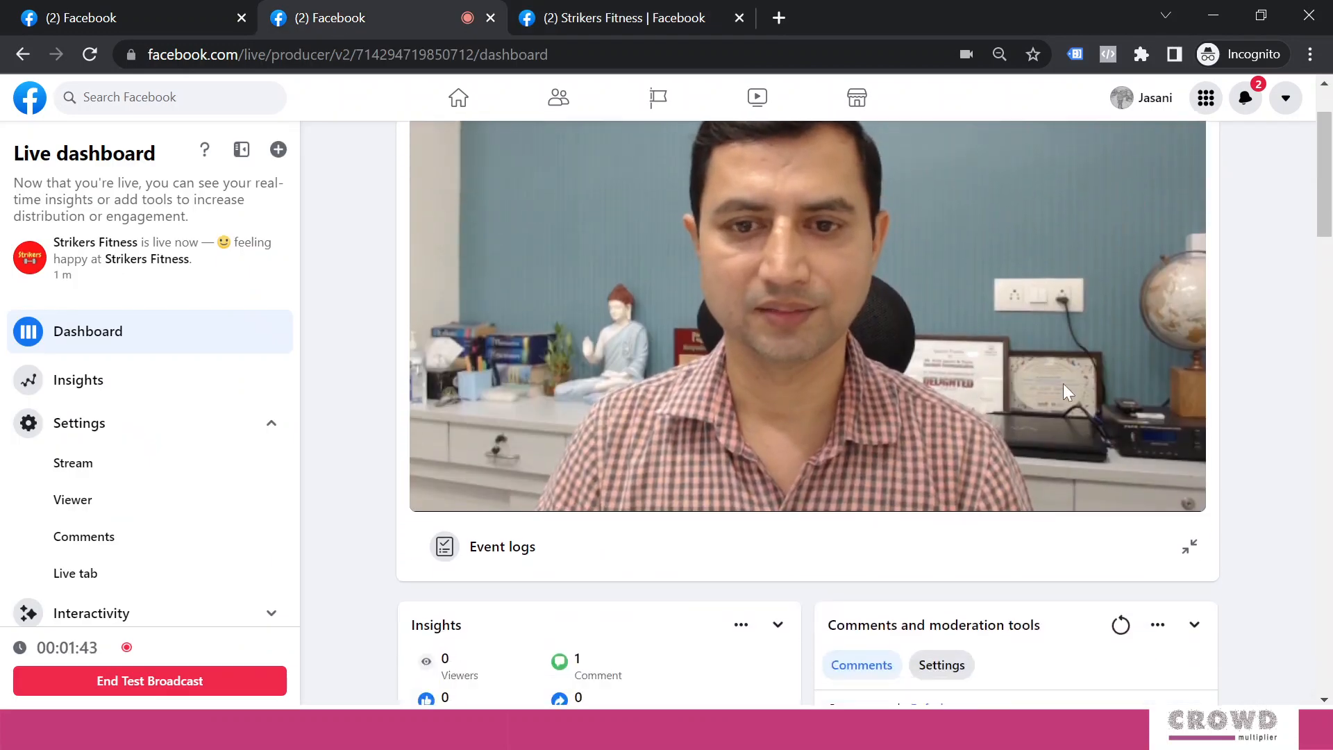
scroll(1064, 383, up, 2)
scroll(1045, 391, down, 15)
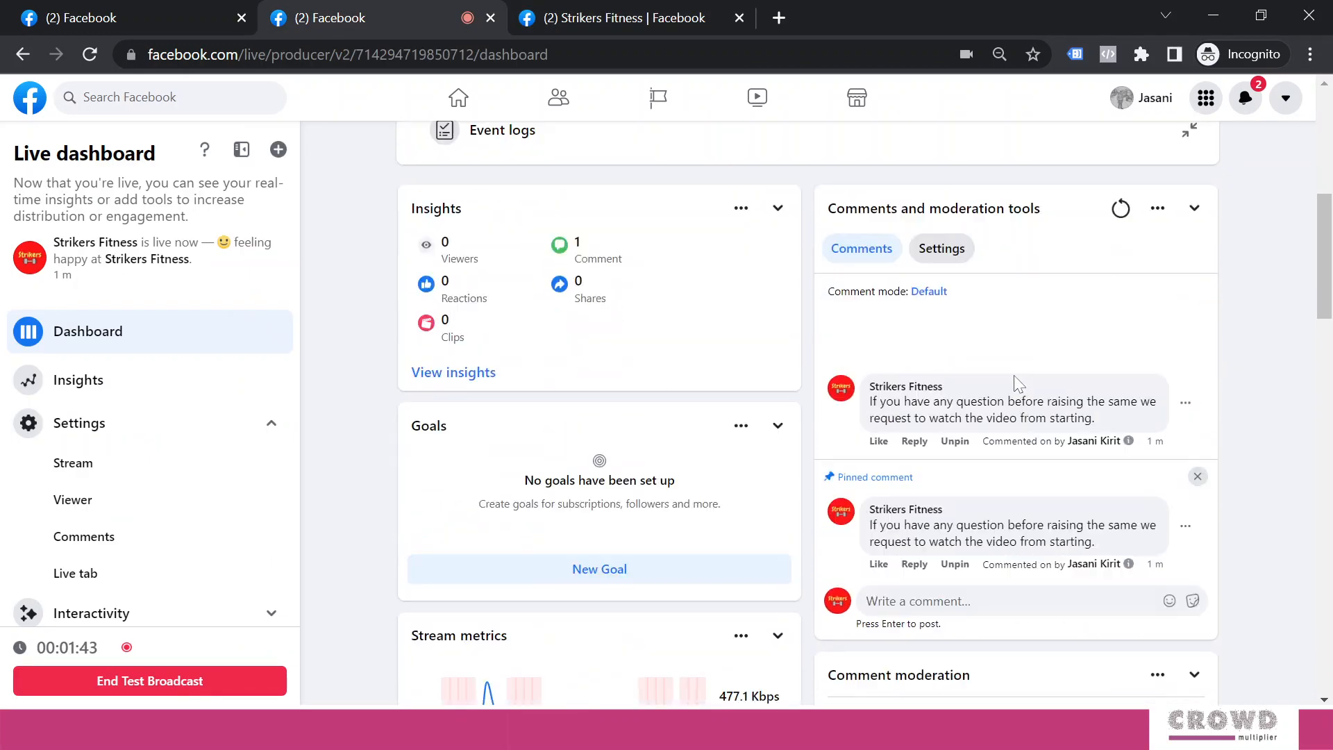
scroll(1018, 382, down, 12)
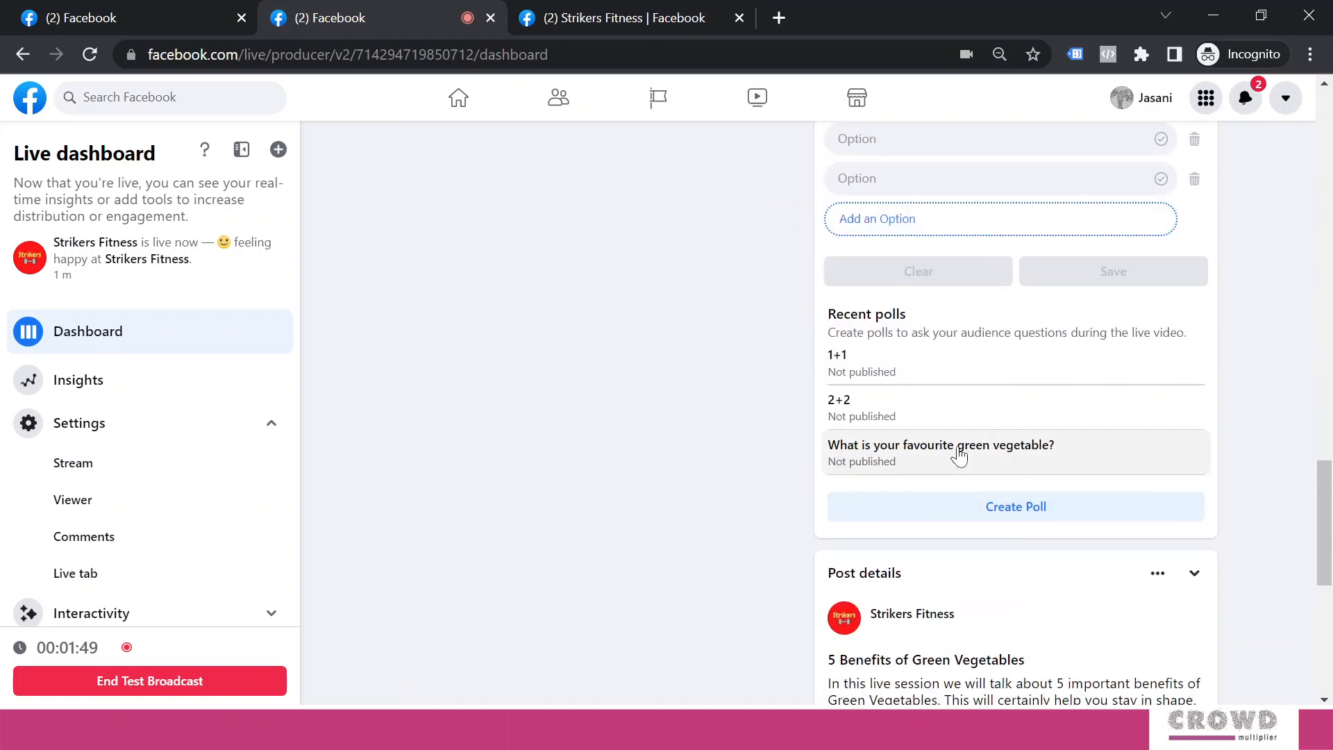
click(1014, 463)
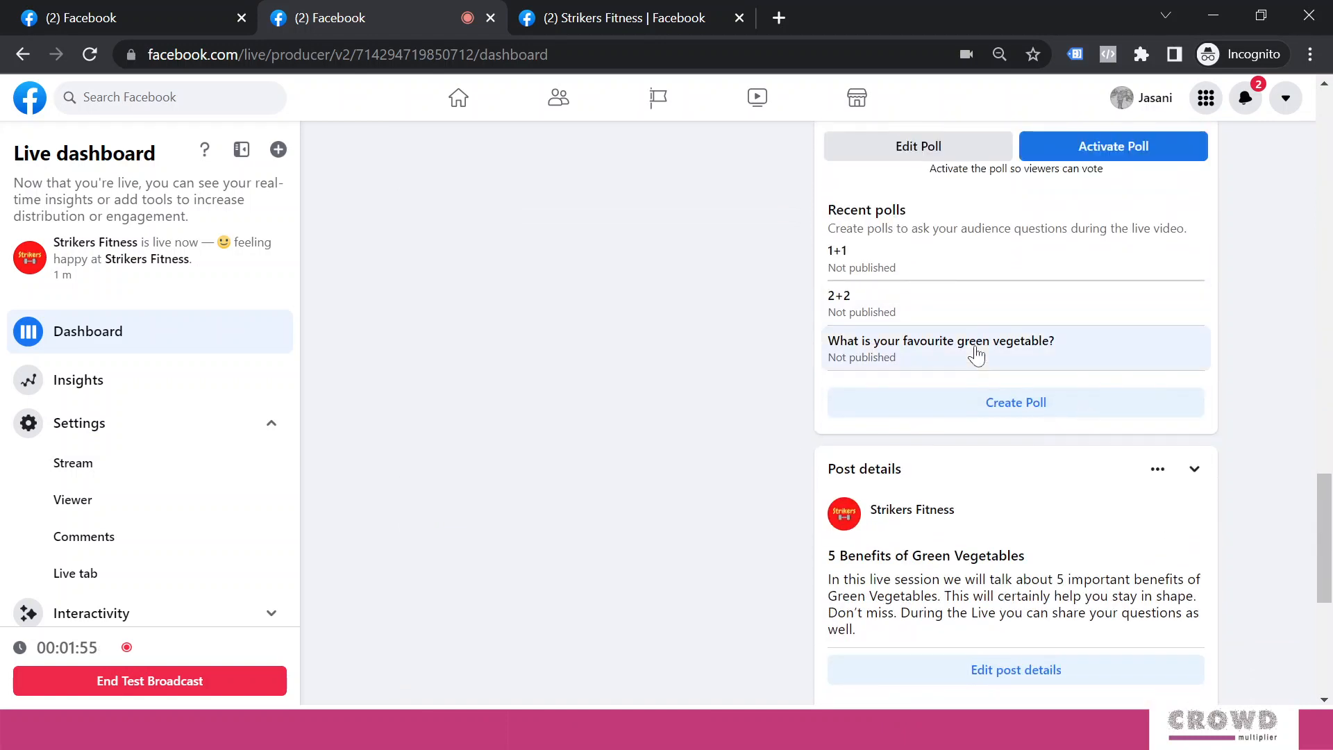
scroll(1199, 383, up, 2)
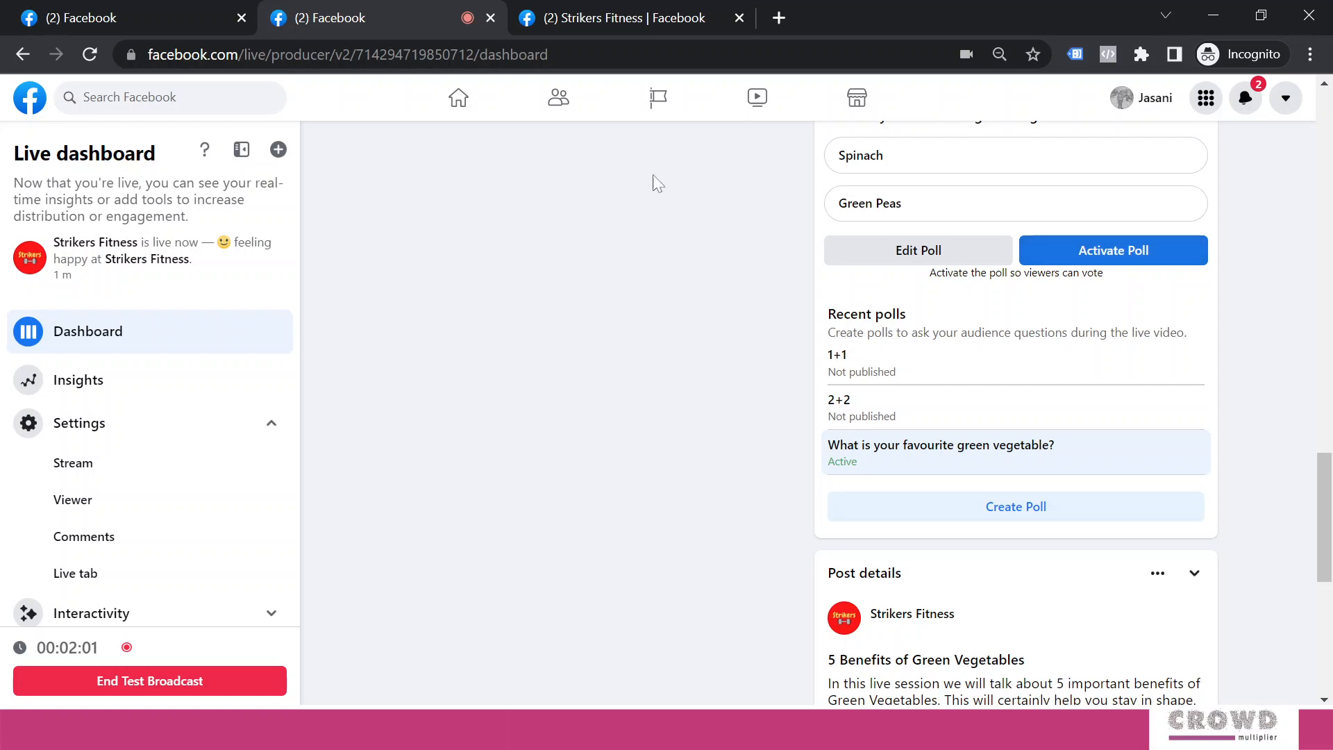
scroll(723, 254, up, 15)
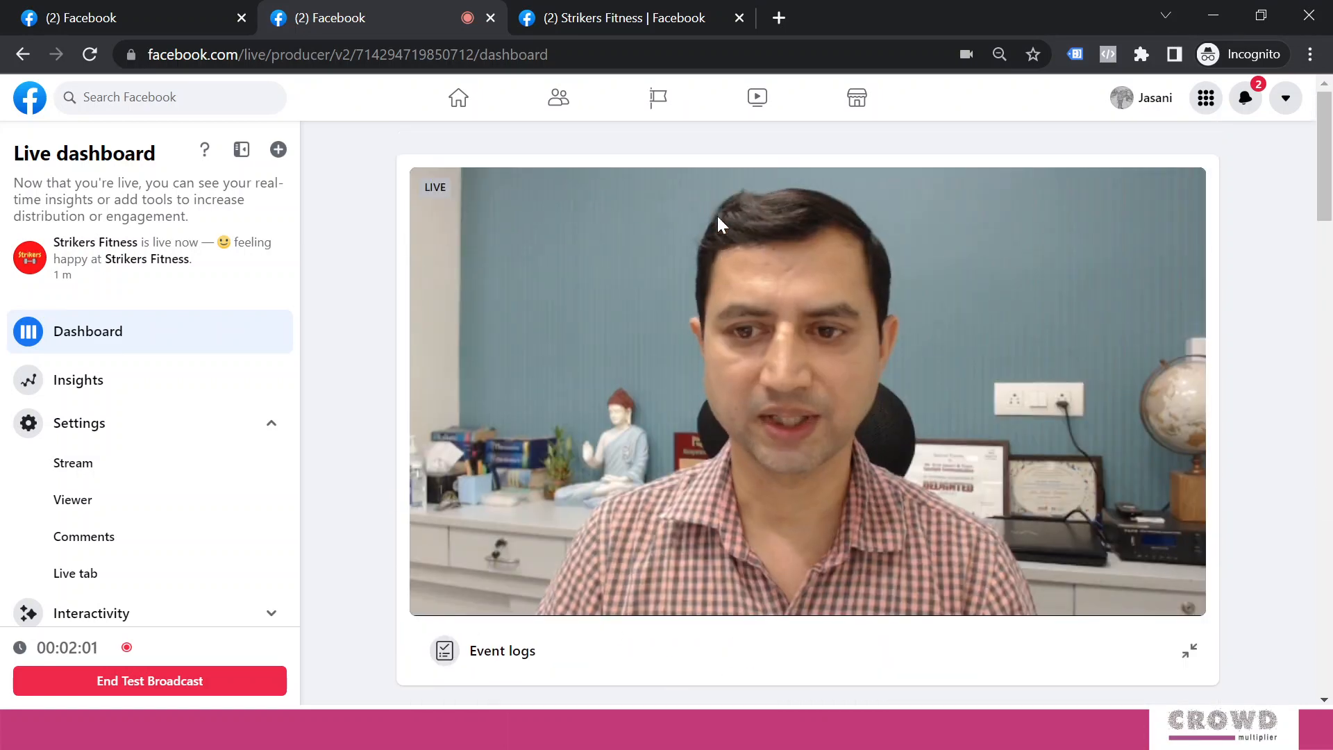
Step: Open the poll from the live video on the Strikers Fitness Page and vote for Spinach
click(618, 18)
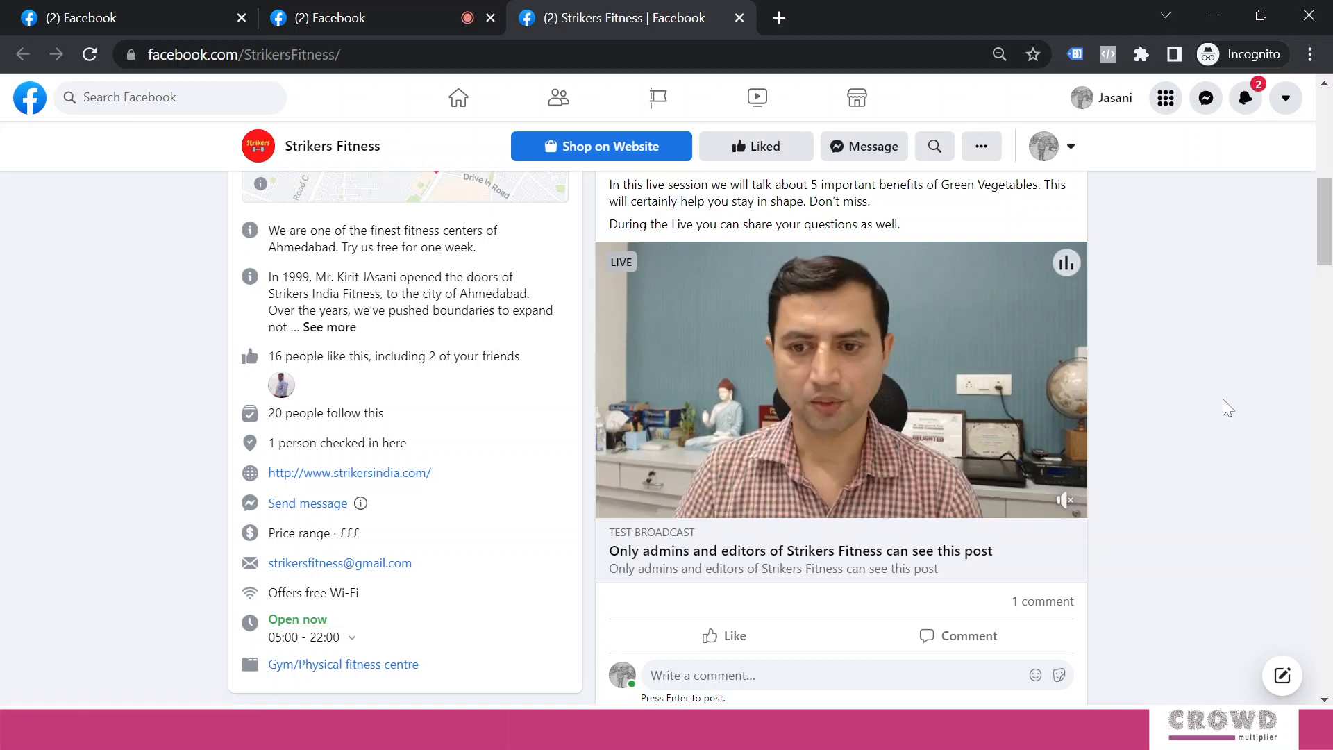
click(1067, 275)
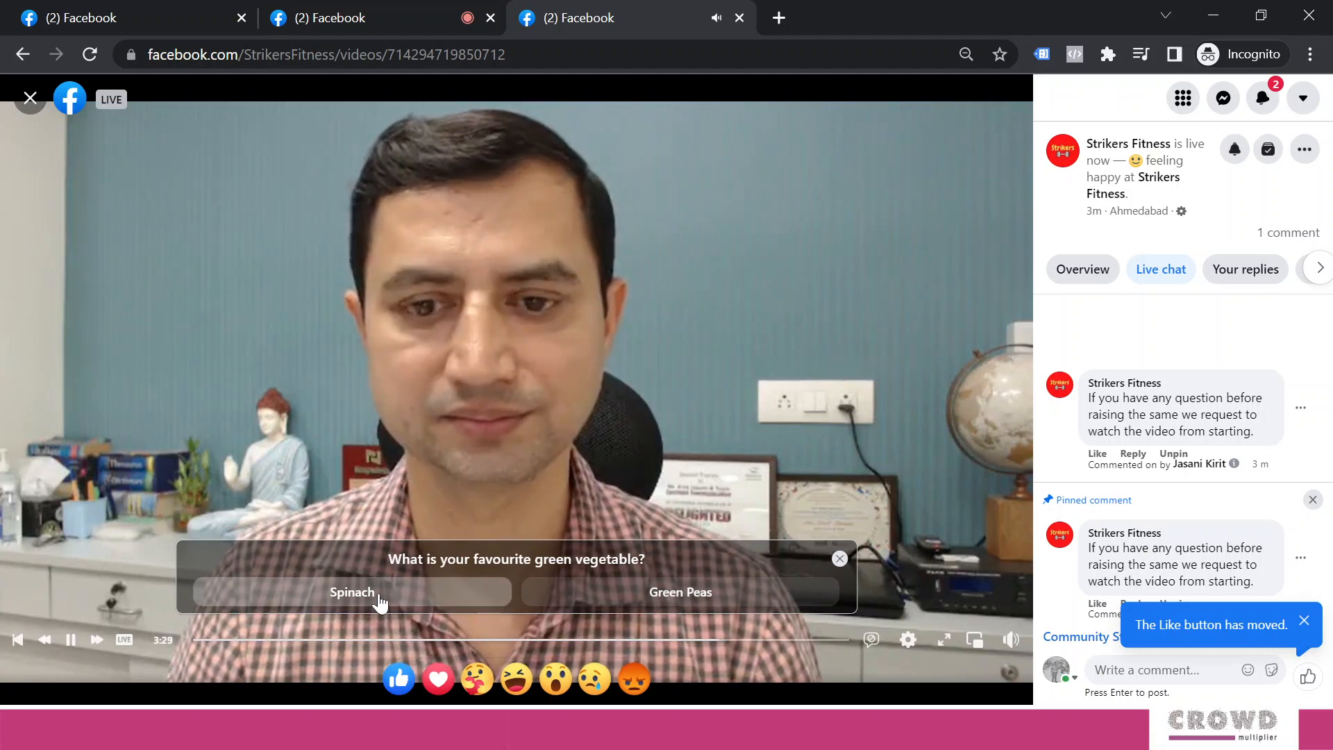
click(379, 595)
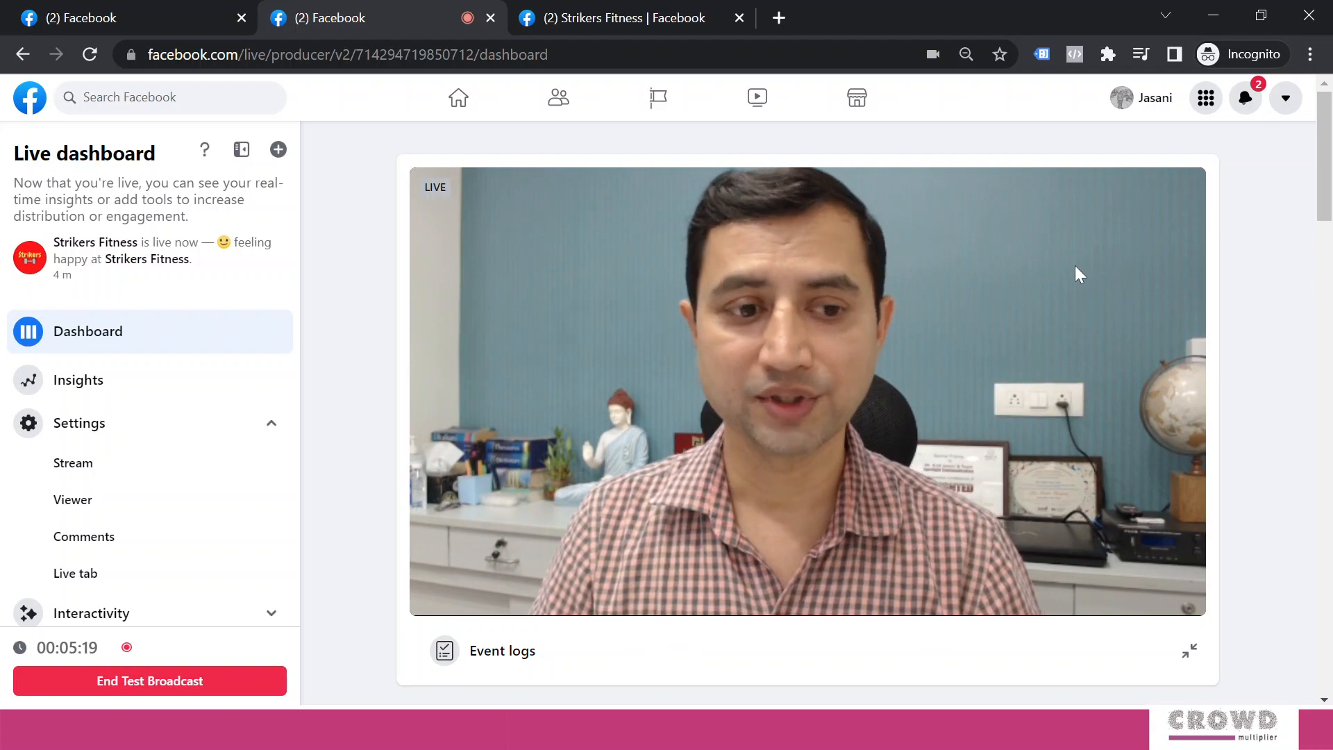
Step: Check the votes and recent polls in the live dashboard, dismissing the low frame rate alert
scroll(1068, 268, down, 5)
scroll(1064, 269, down, 17)
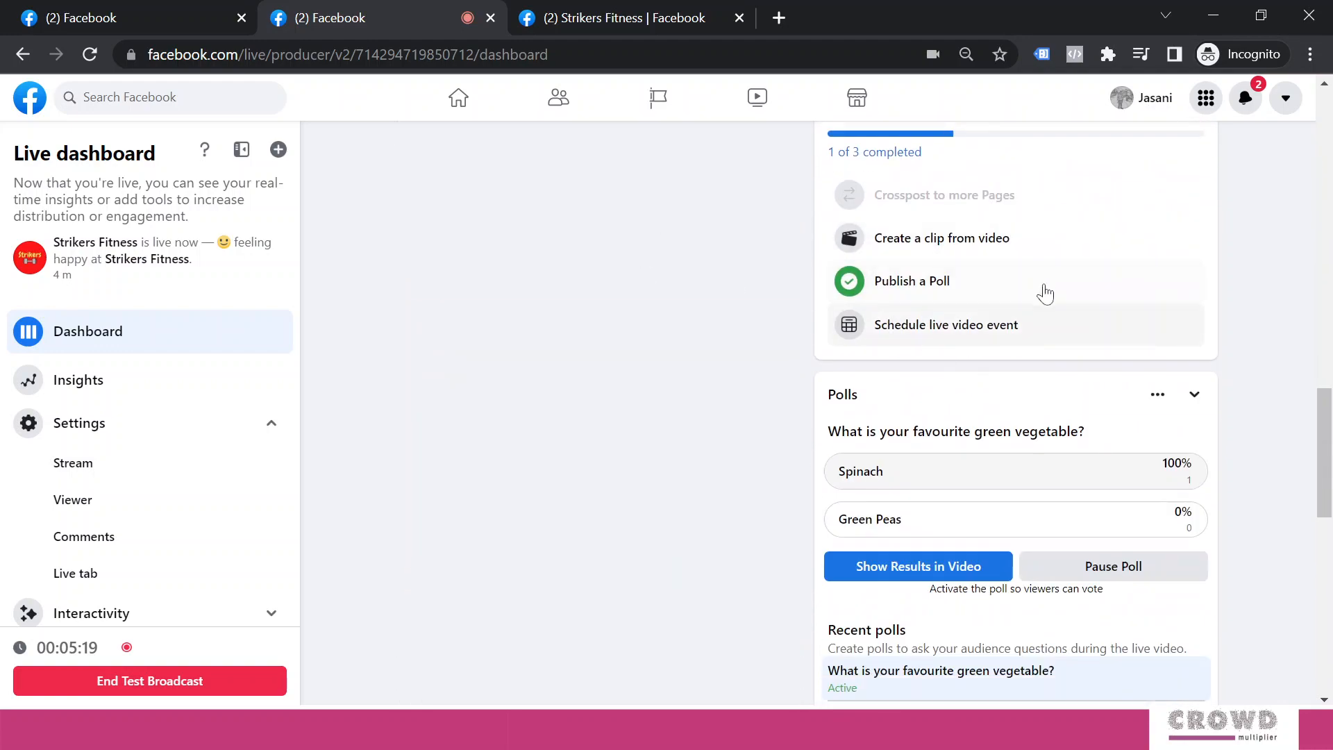
scroll(1041, 292, down, 2)
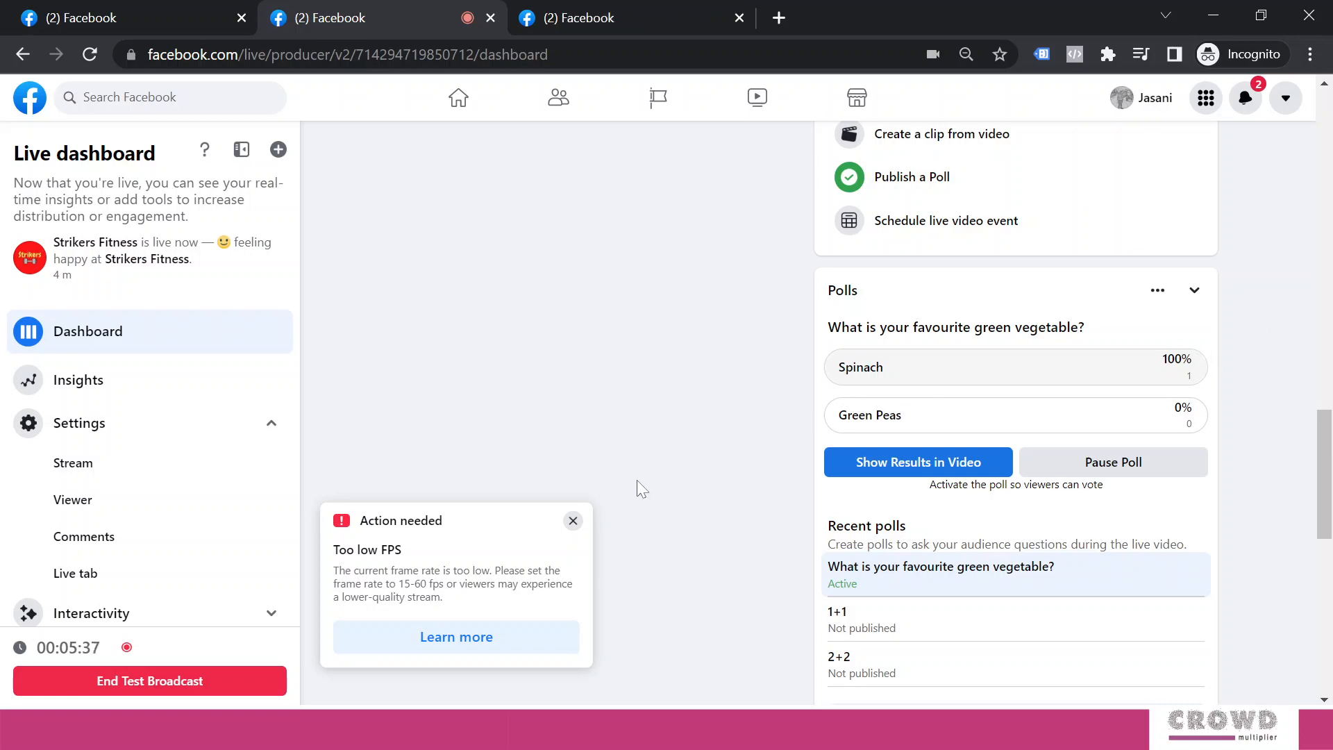
click(573, 522)
scroll(694, 375, down, 4)
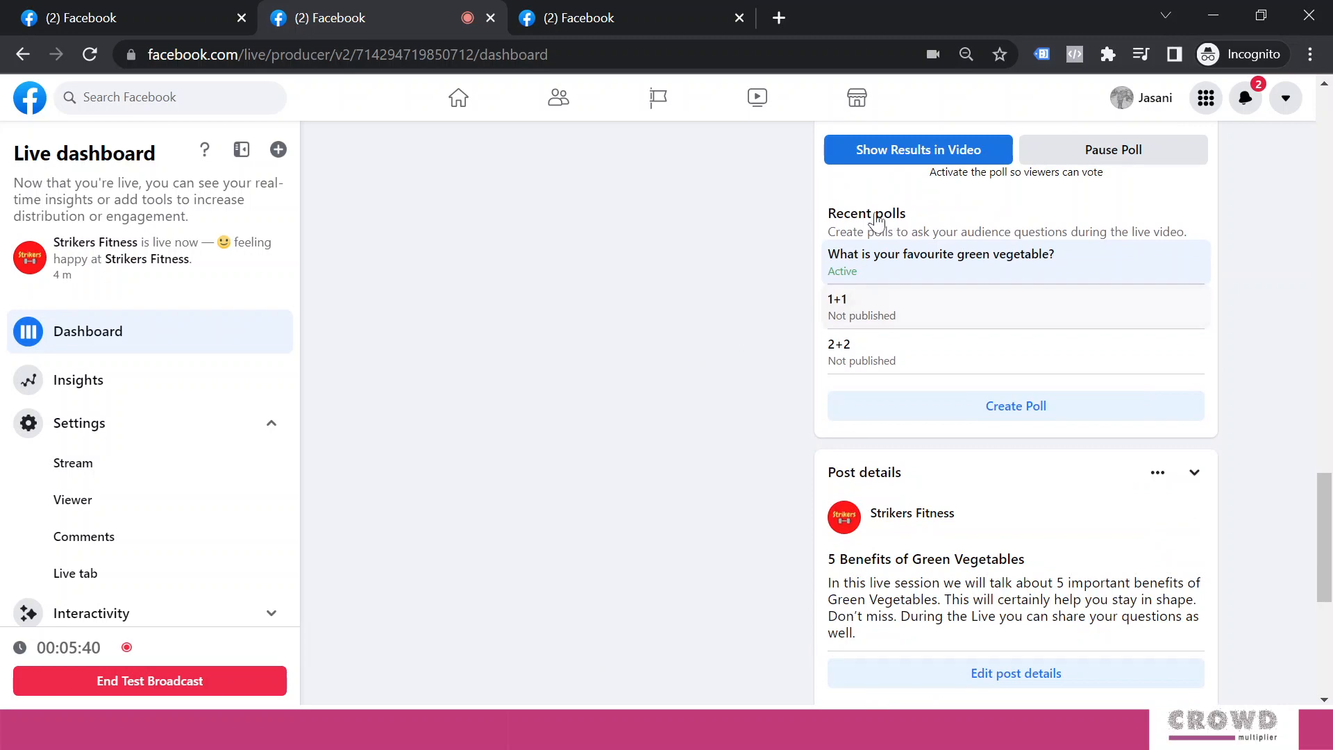
Step: Open the question card "Do you eat green vegetables everyday?" to viewers from the live dashboard's Questions section
scroll(971, 375, up, 2)
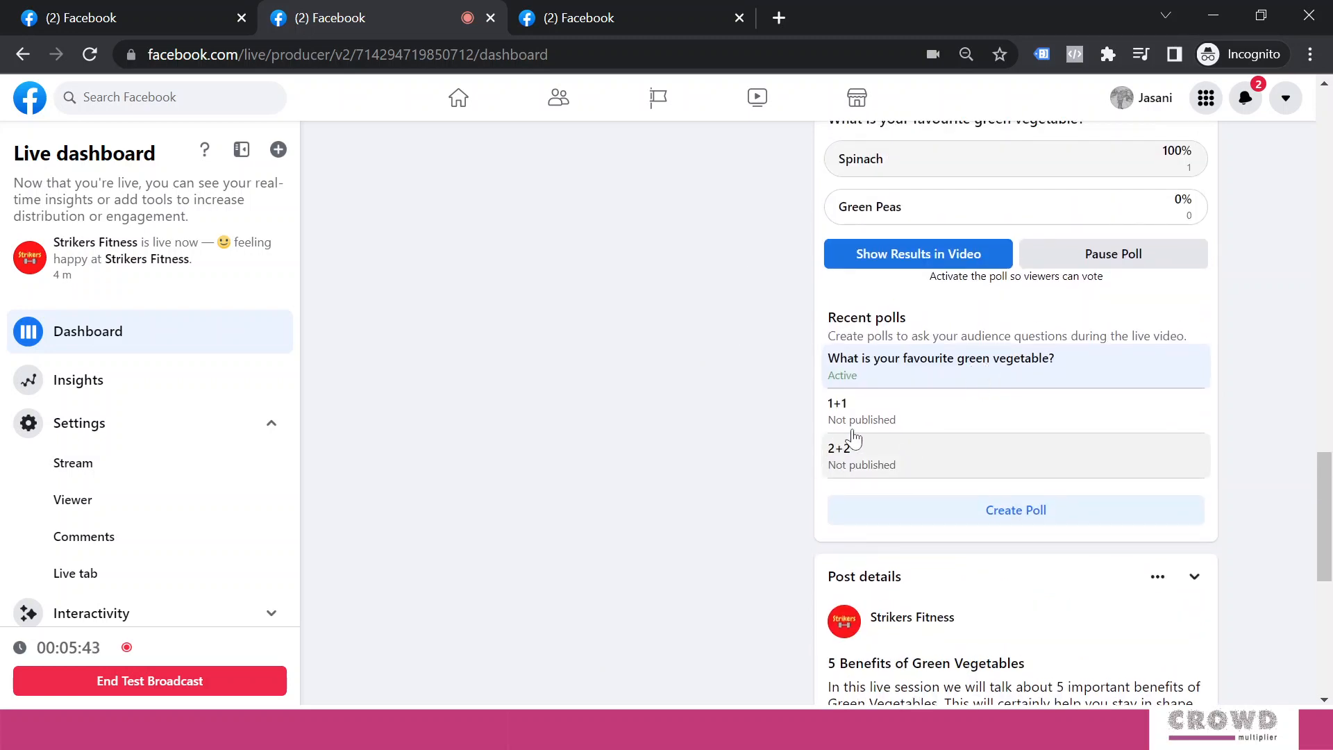
scroll(742, 392, down, 4)
scroll(726, 378, up, 15)
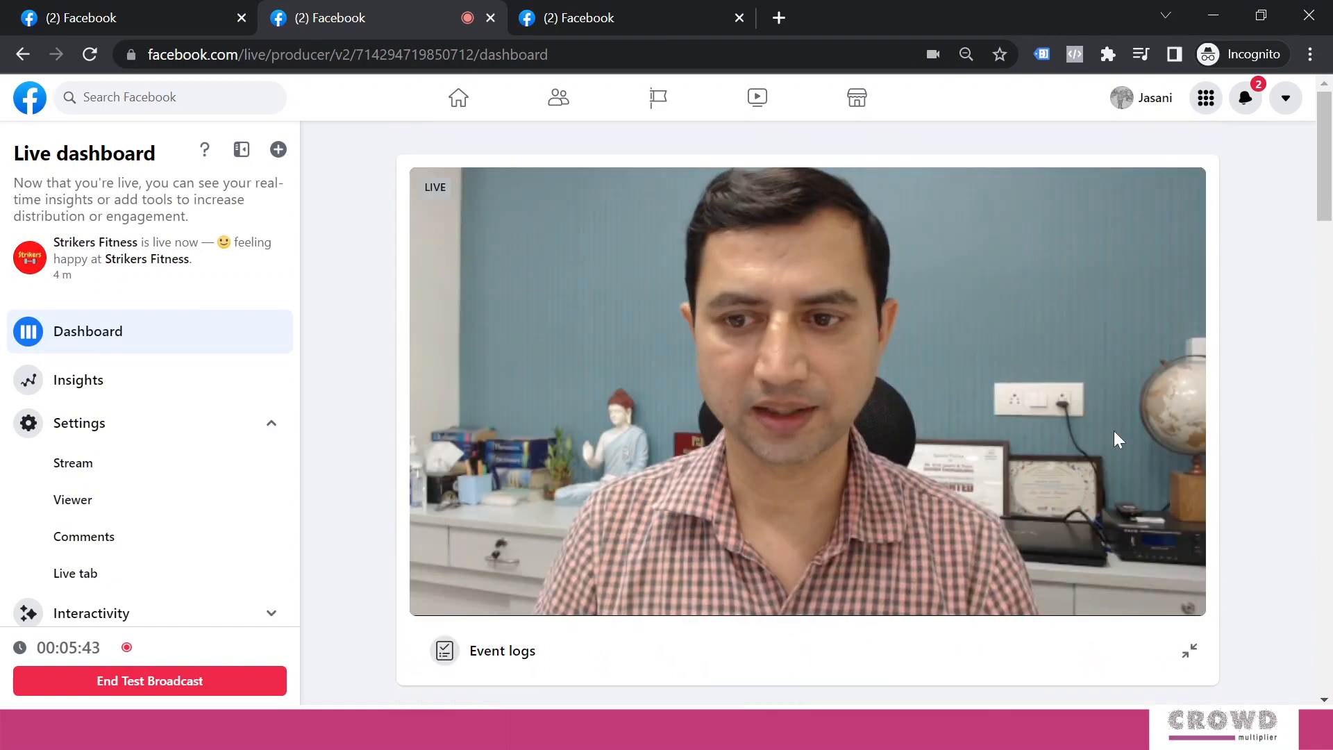
scroll(1114, 431, down, 8)
scroll(970, 429, down, 4)
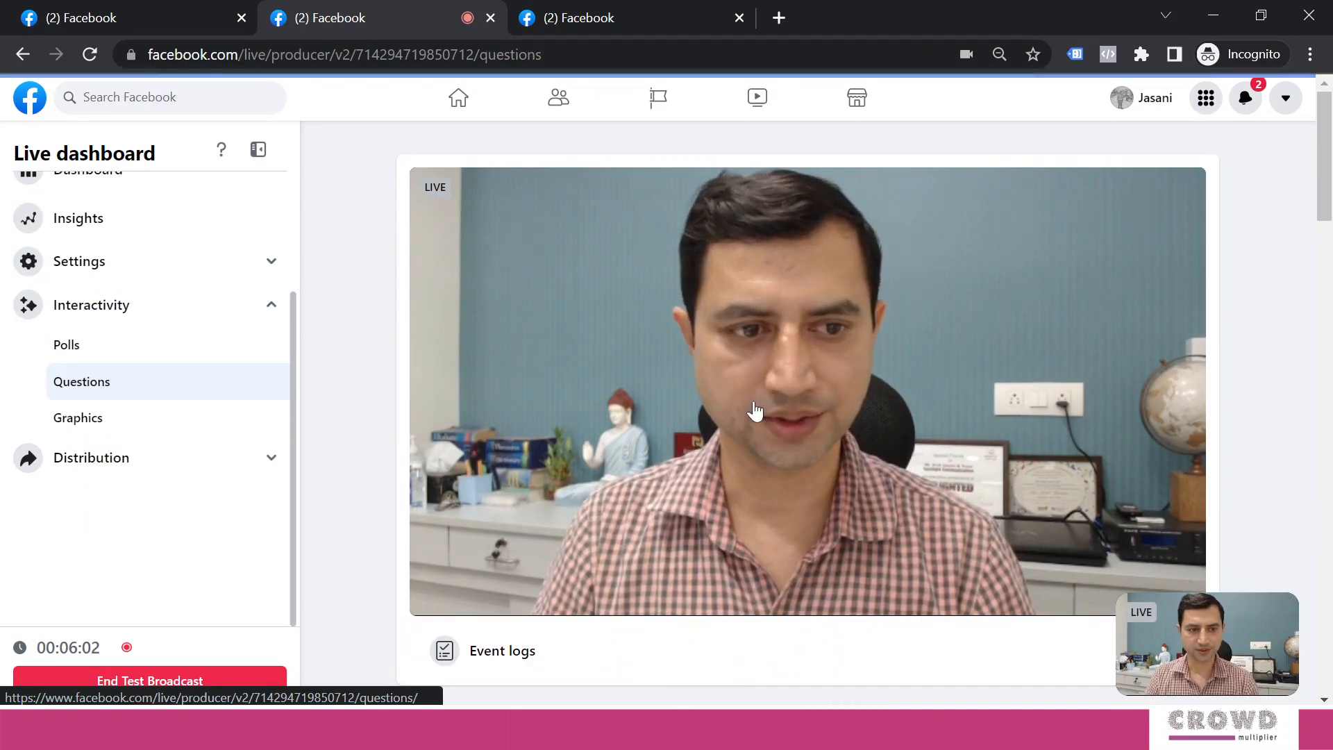
scroll(729, 410, down, 3)
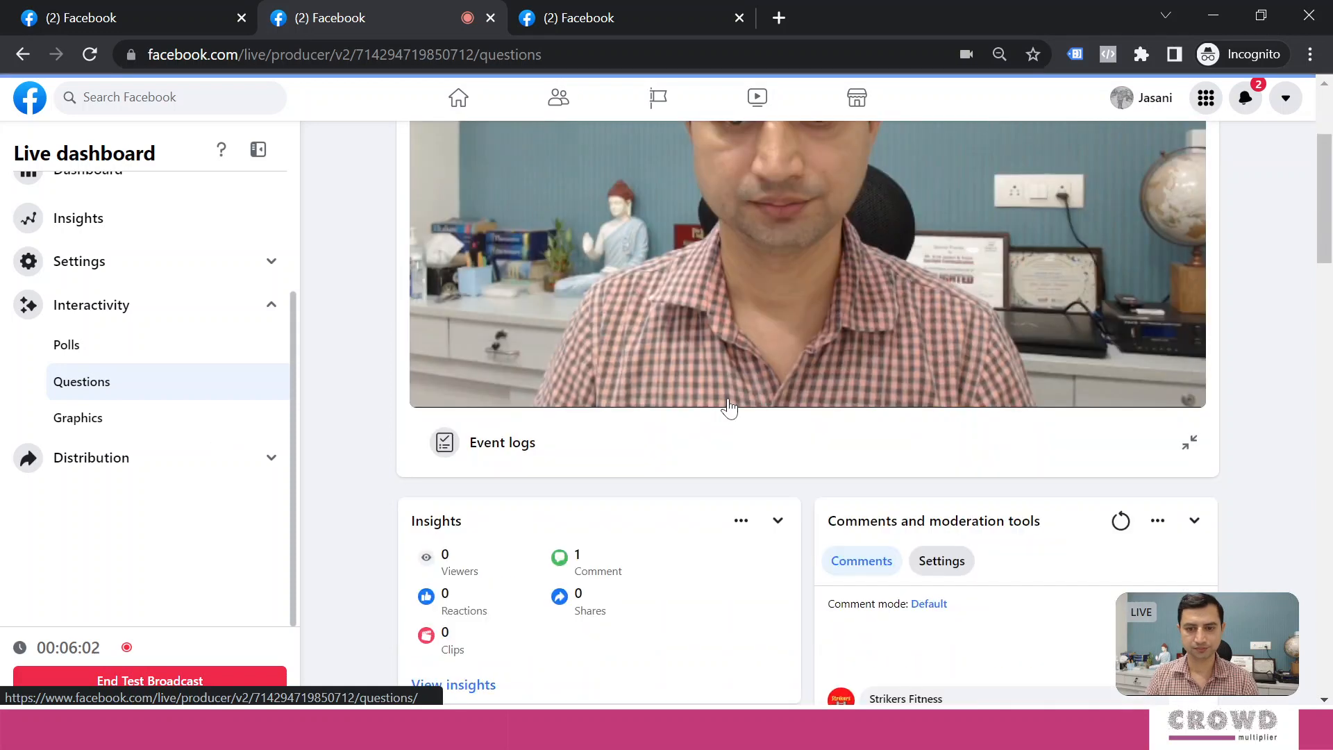
scroll(731, 406, down, 2)
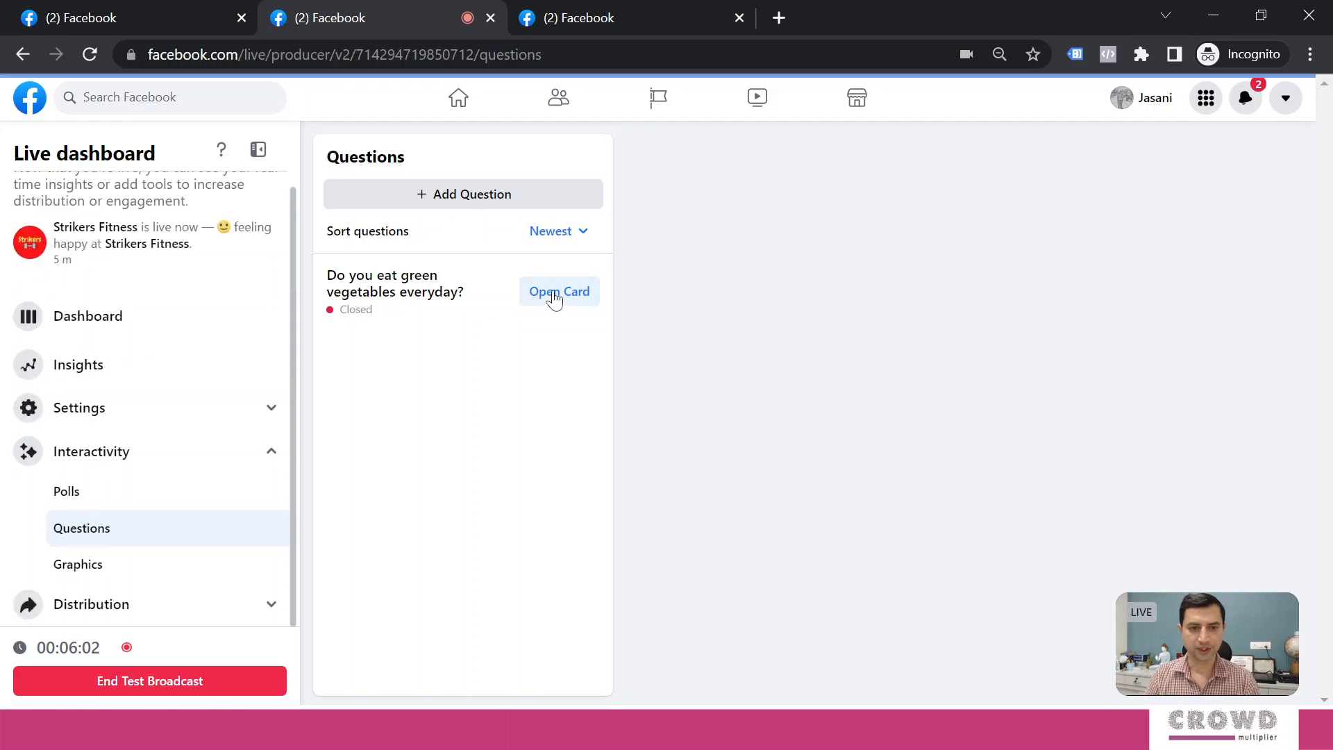
click(552, 299)
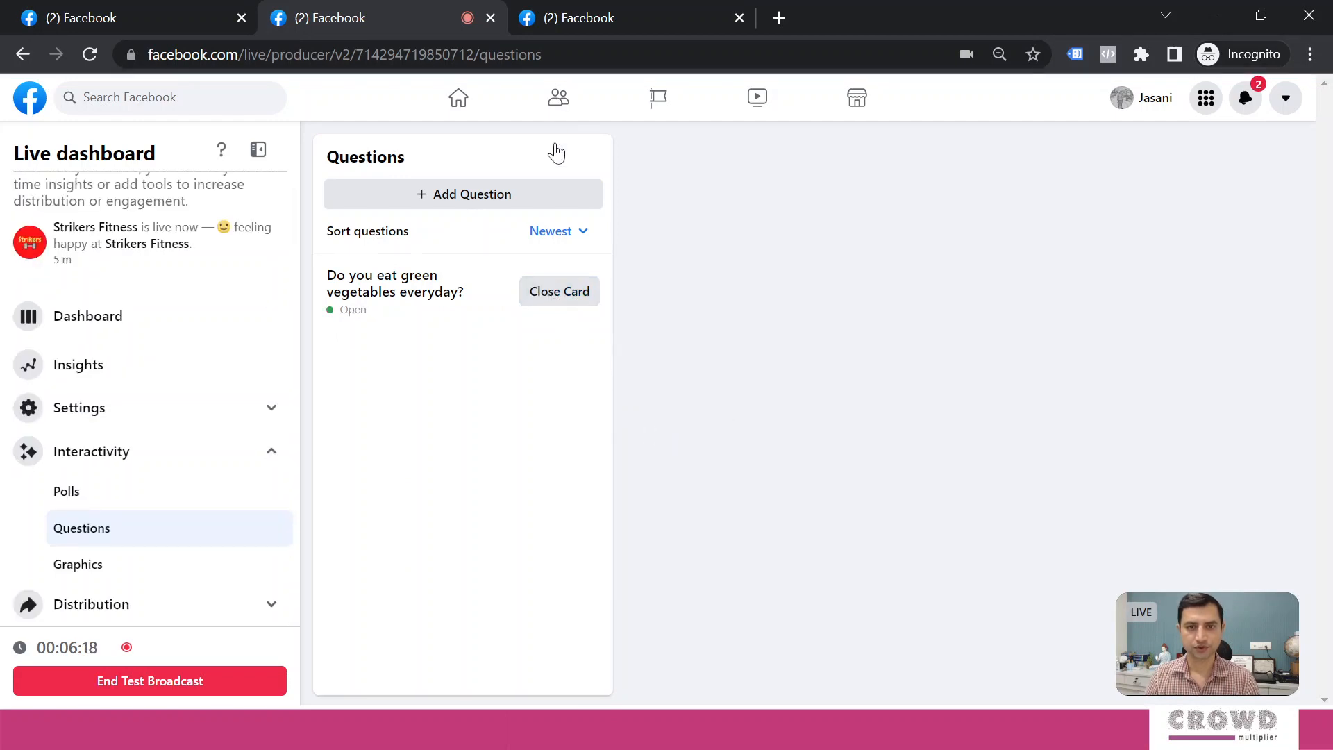
Step: Go back to the main dashboard view, switch to the Strikers Fitness Page and open the live video as a viewer
scroll(100, 336, up, 1)
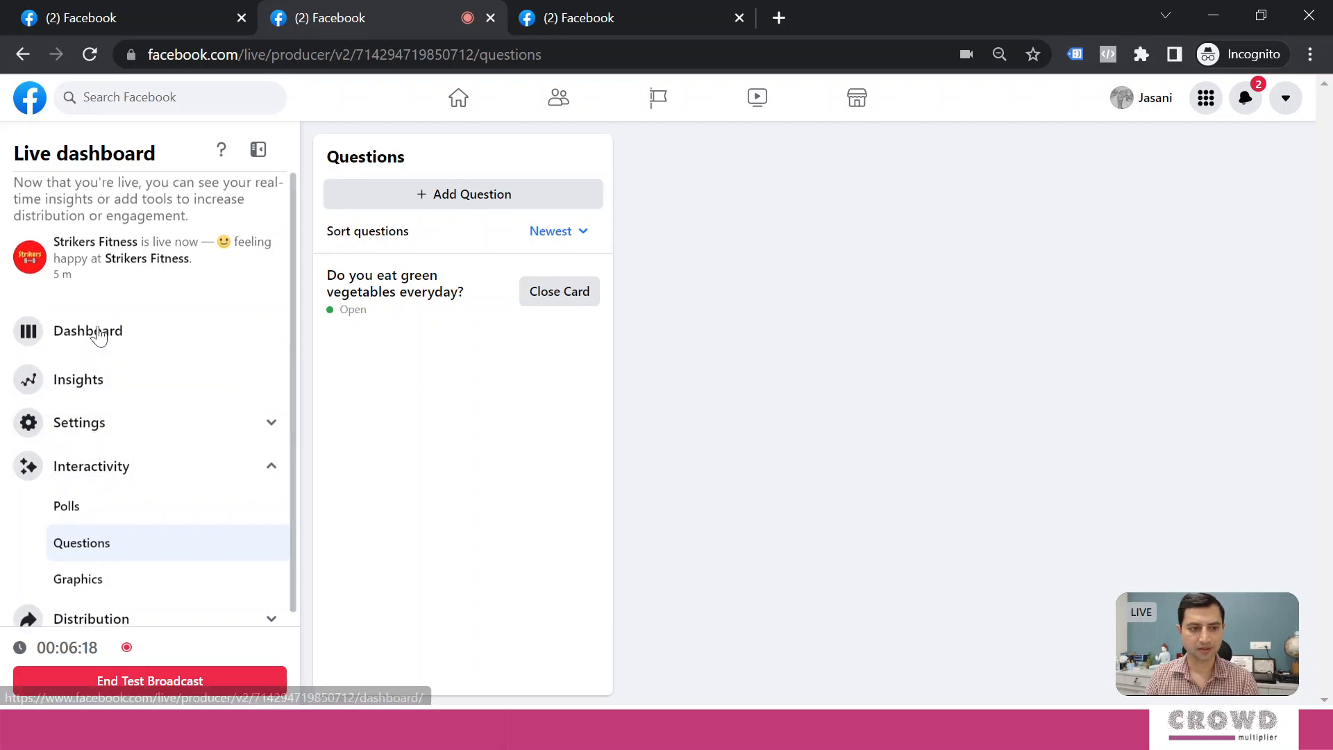
click(99, 336)
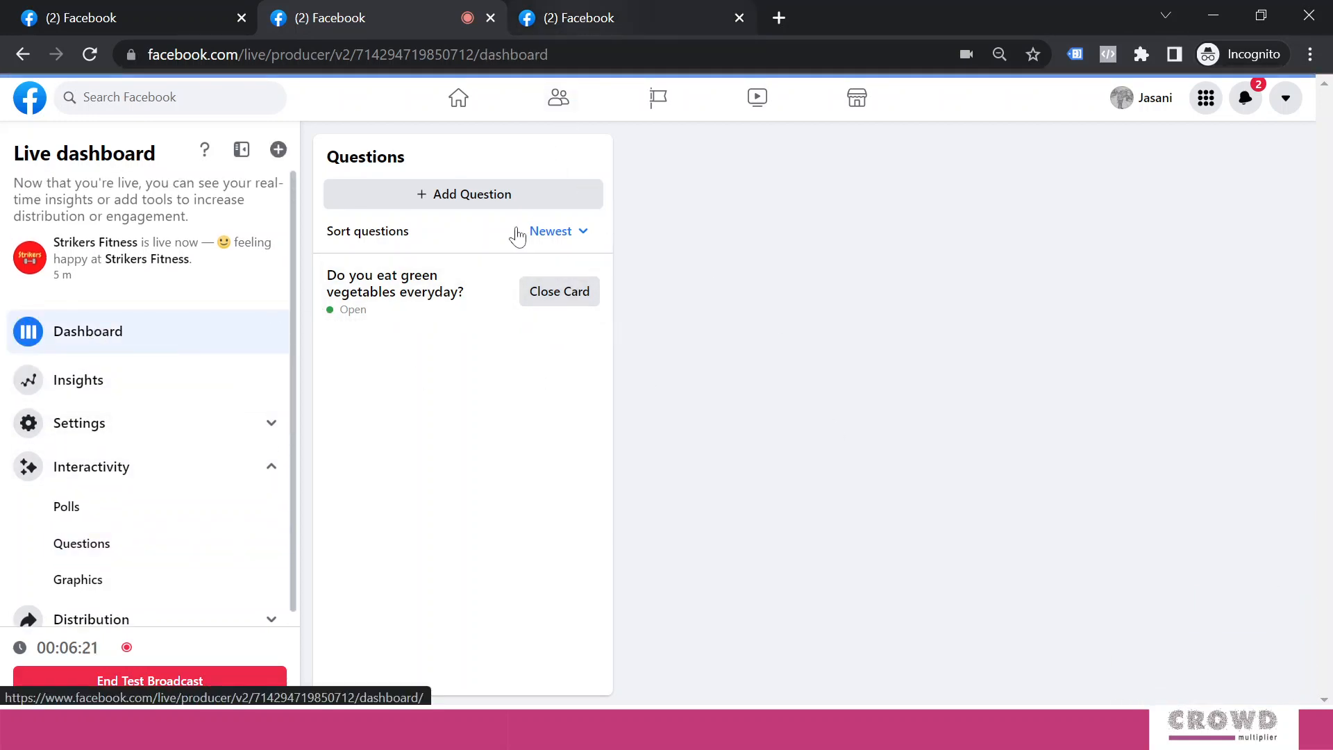
key(ctrl+Tab)
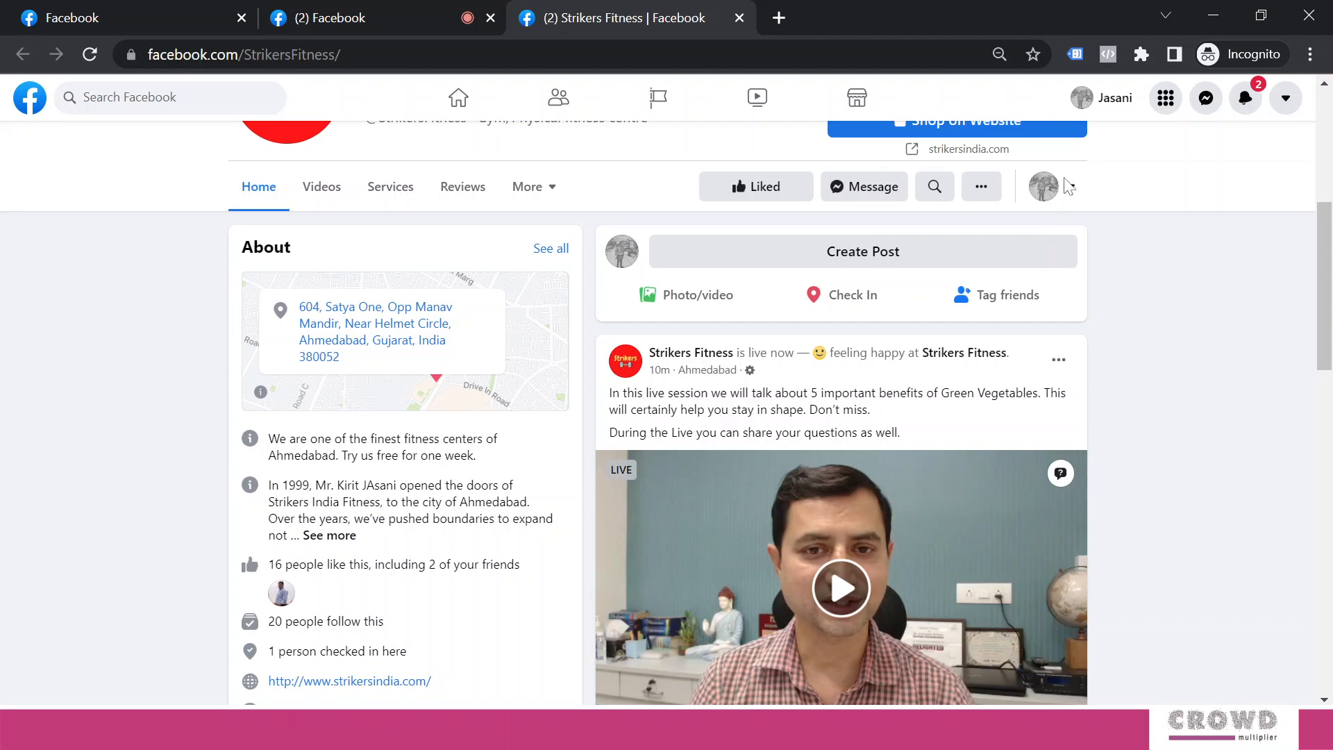
scroll(1138, 340, down, 3)
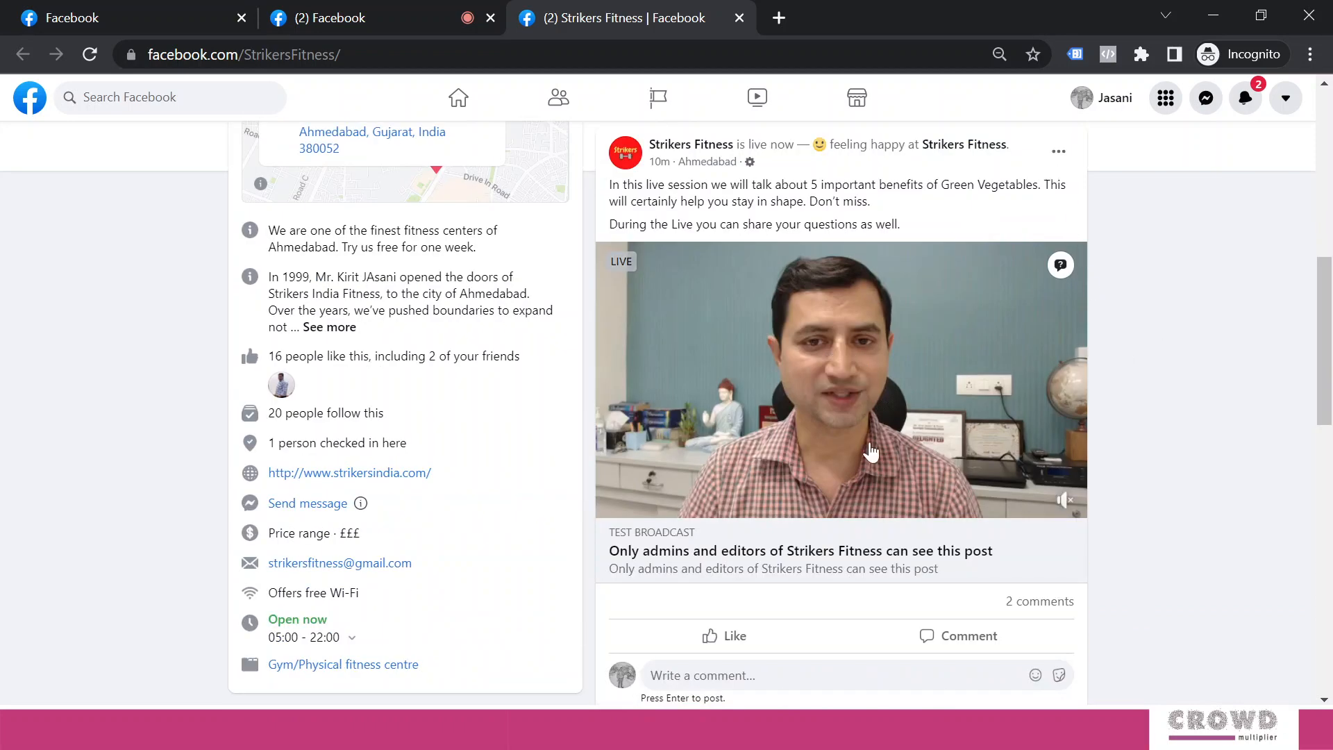
scroll(843, 431, up, 1)
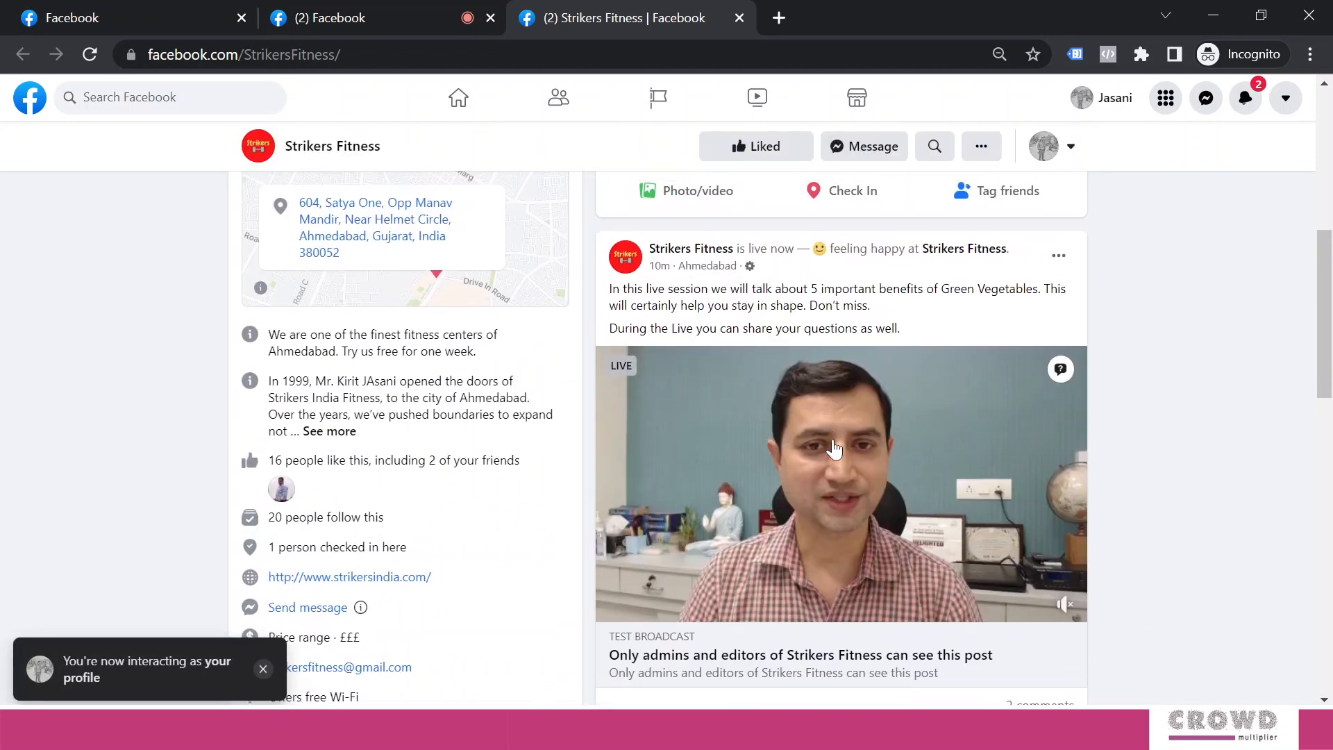
click(845, 486)
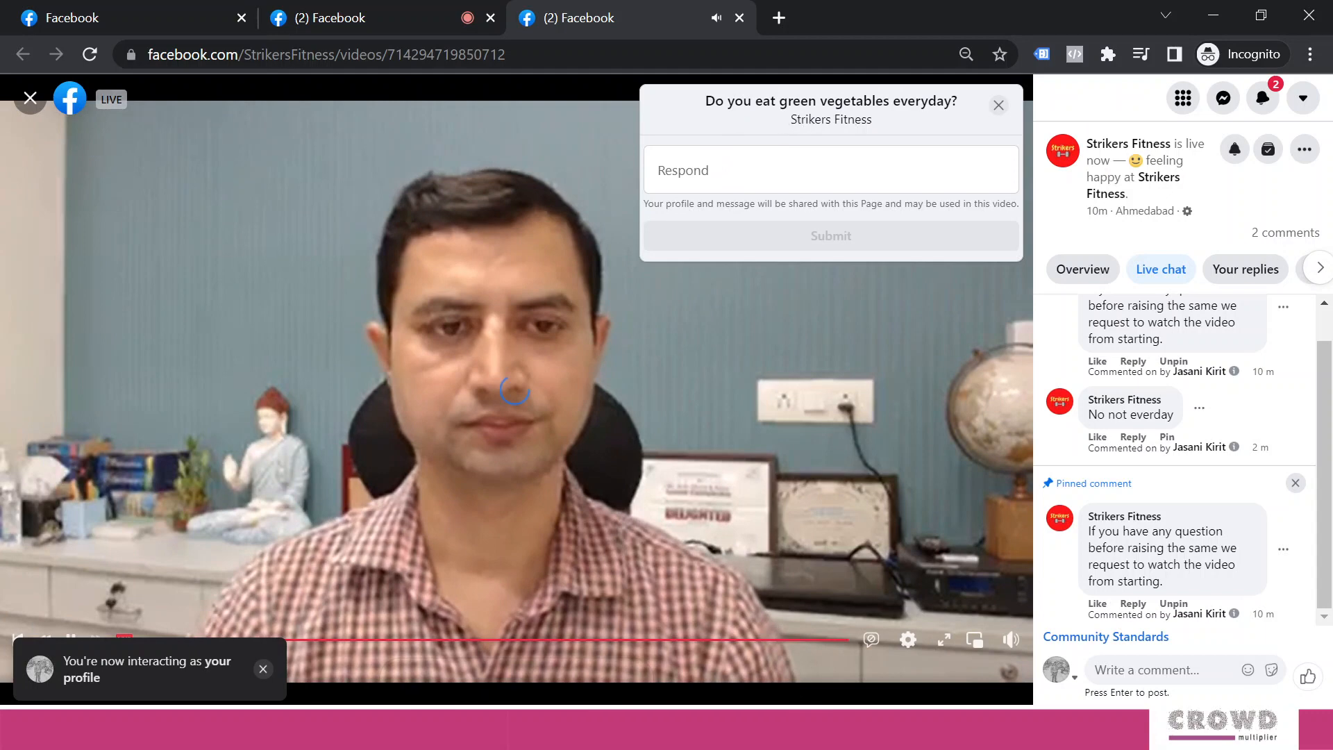
Step: Answer the question "Do you eat green vegetables everyday?" with "Nope" and submit the response
click(724, 170)
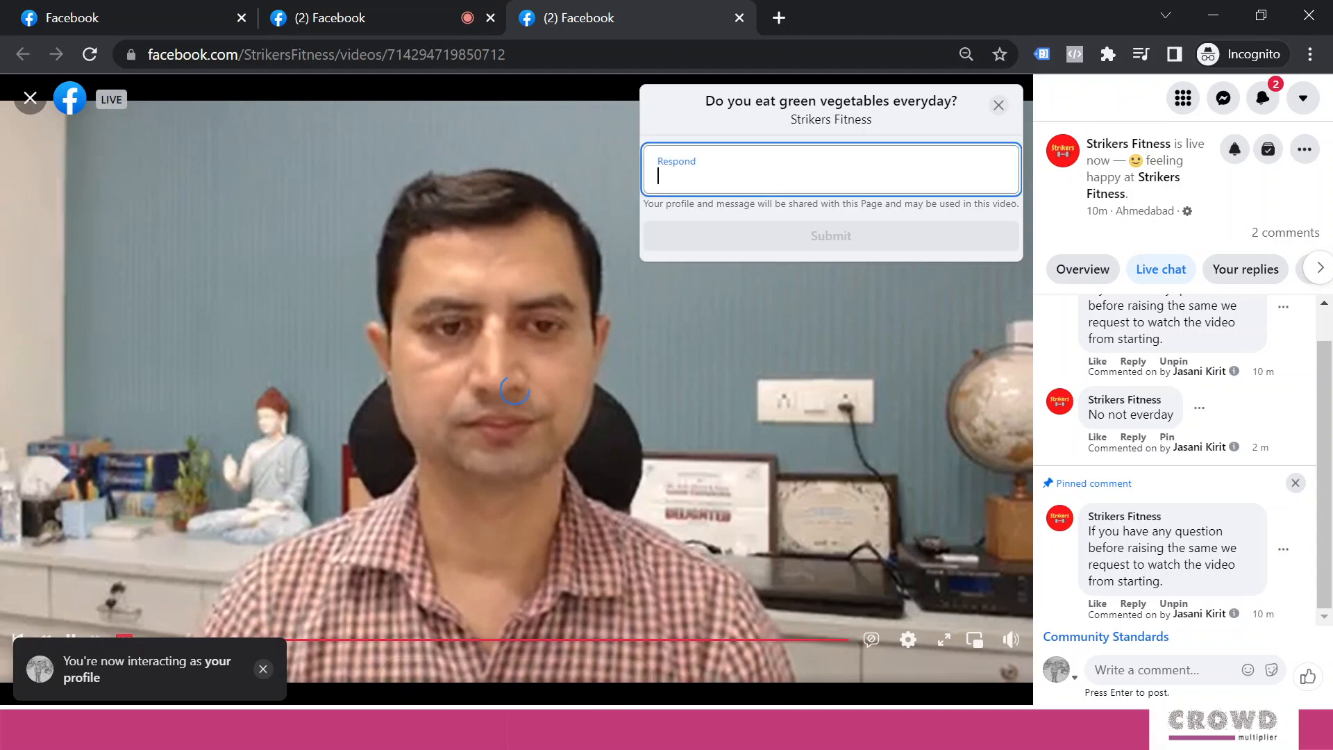
text(B)
key(BackSpace)
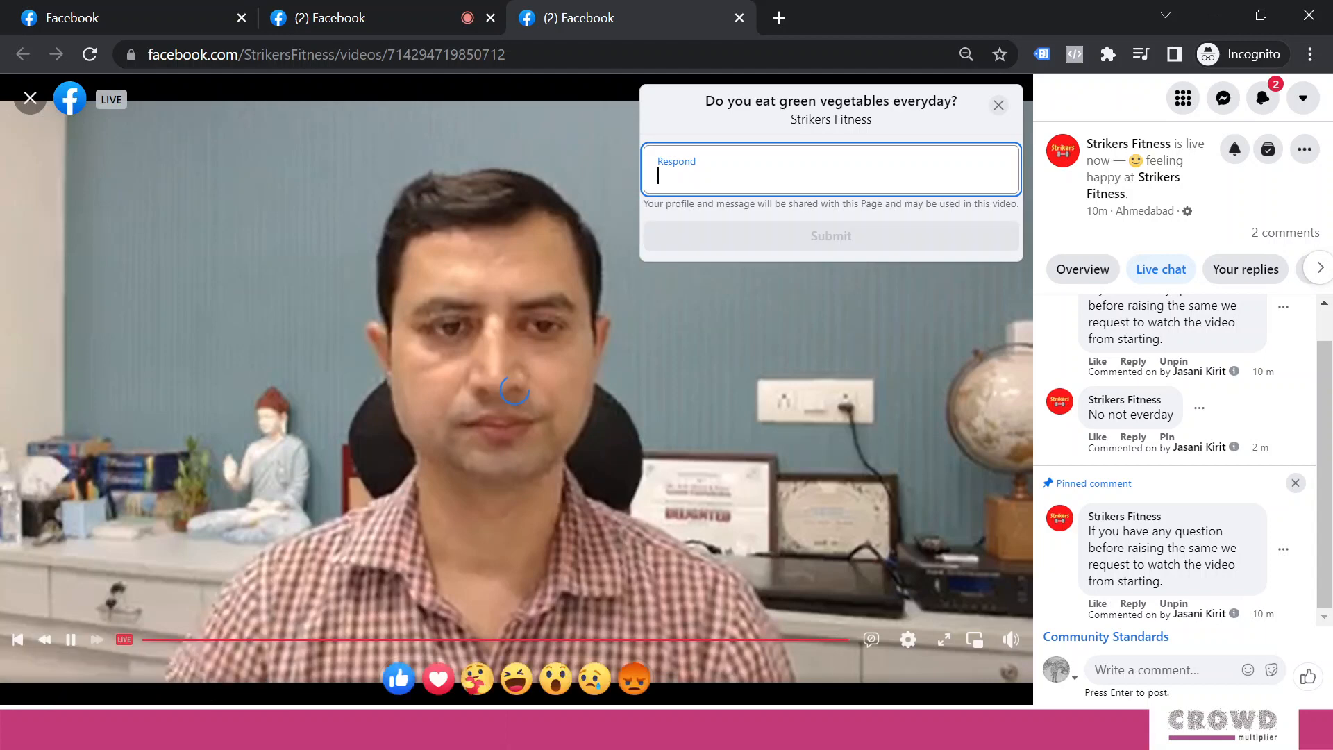
text(Nope)
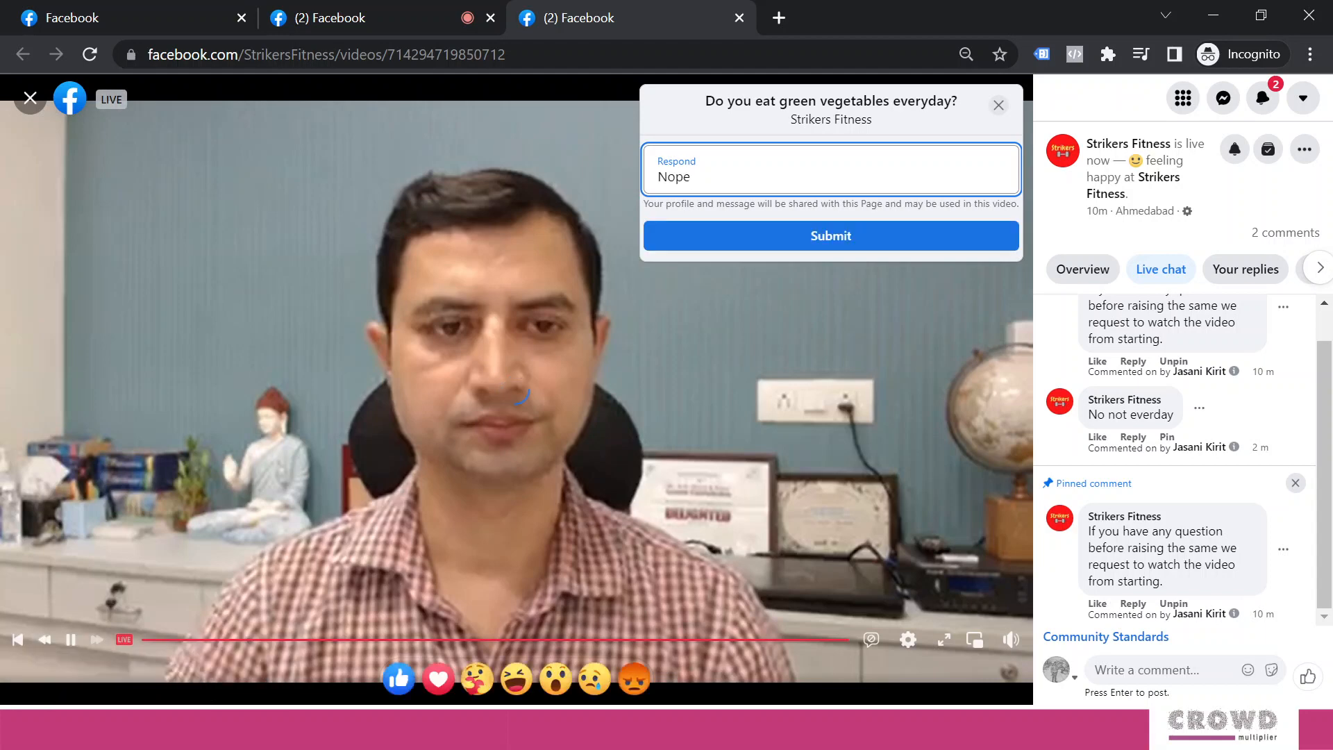
click(872, 244)
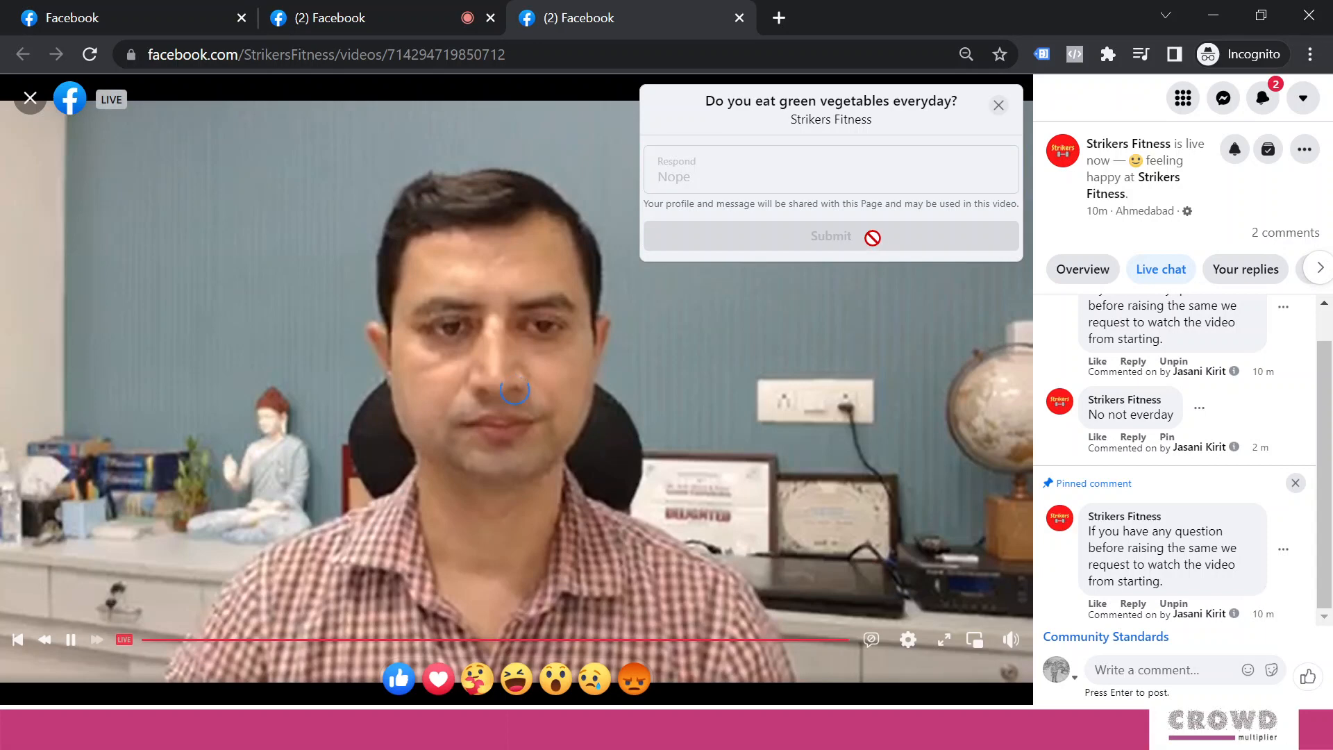
Step: Return to the live dashboard and view the responses to the green vegetables question
click(349, 21)
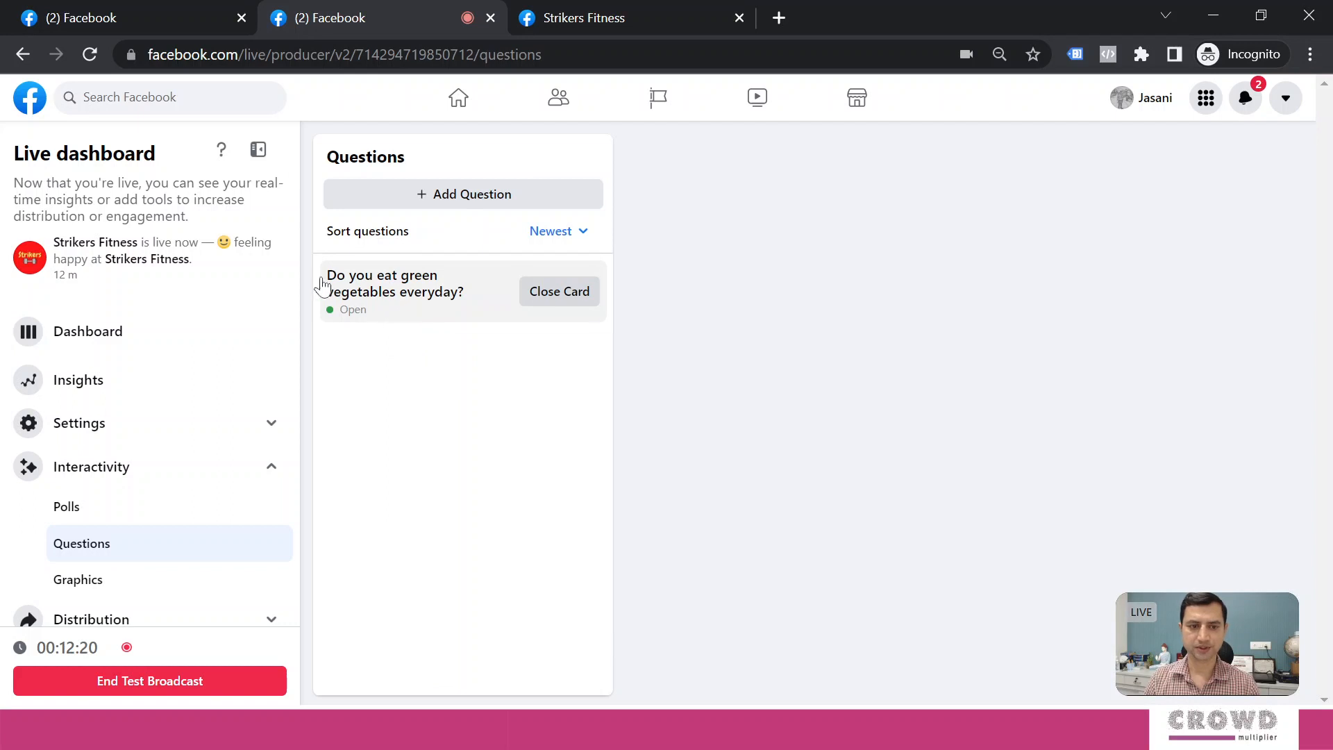
click(379, 297)
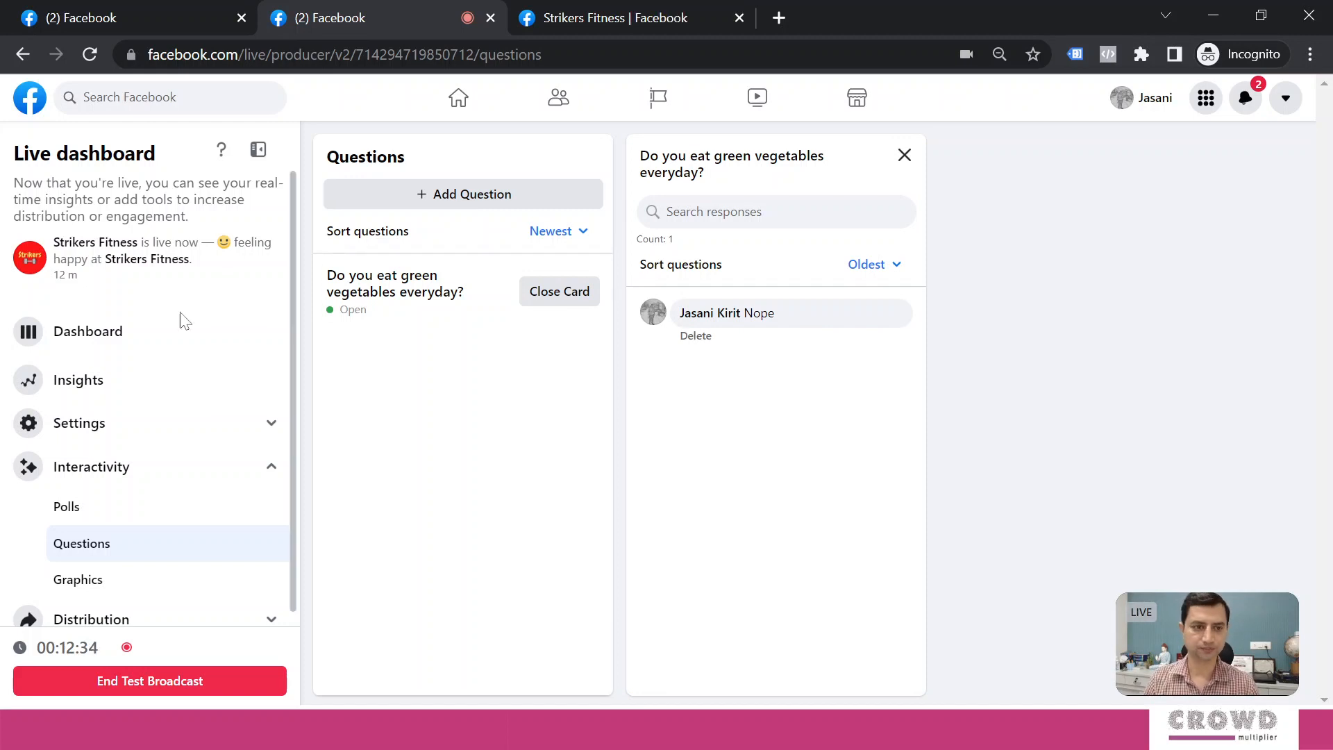
Step: End the test broadcast and confirm ending the live video
scroll(177, 415, down, 1)
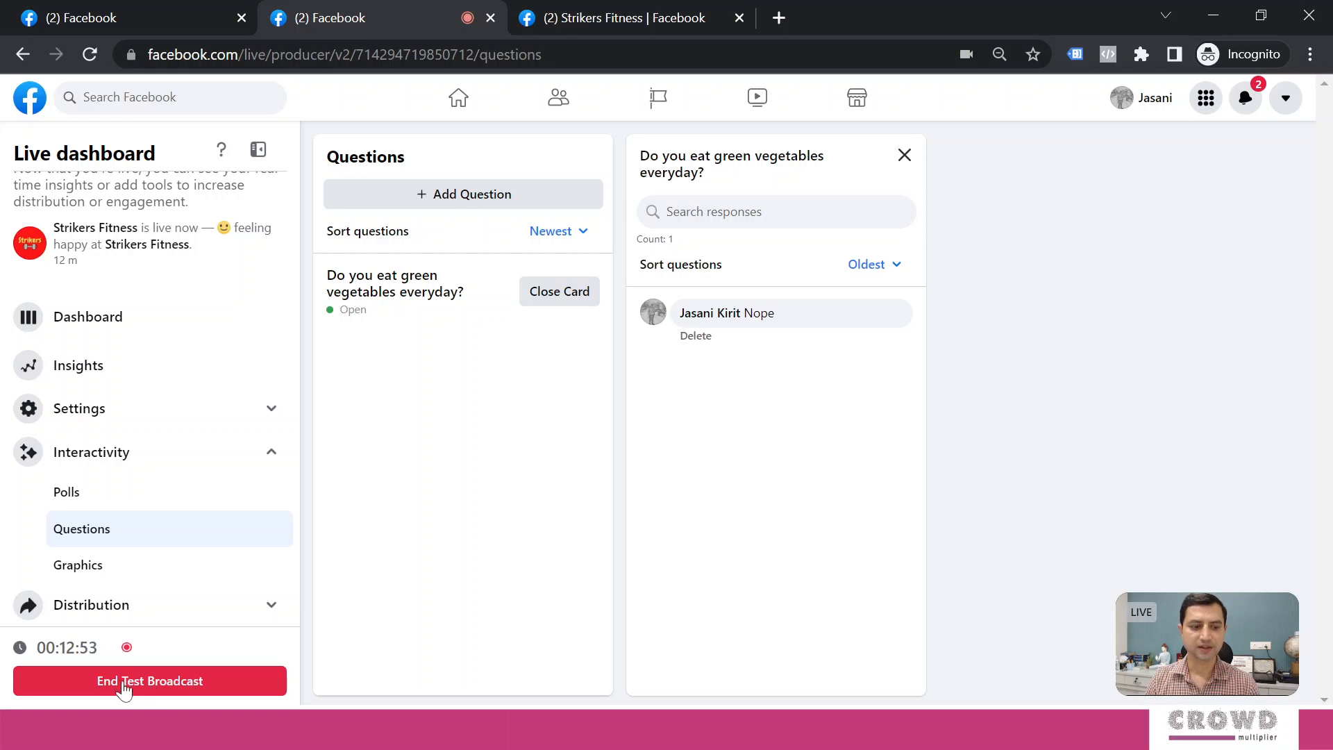
click(186, 684)
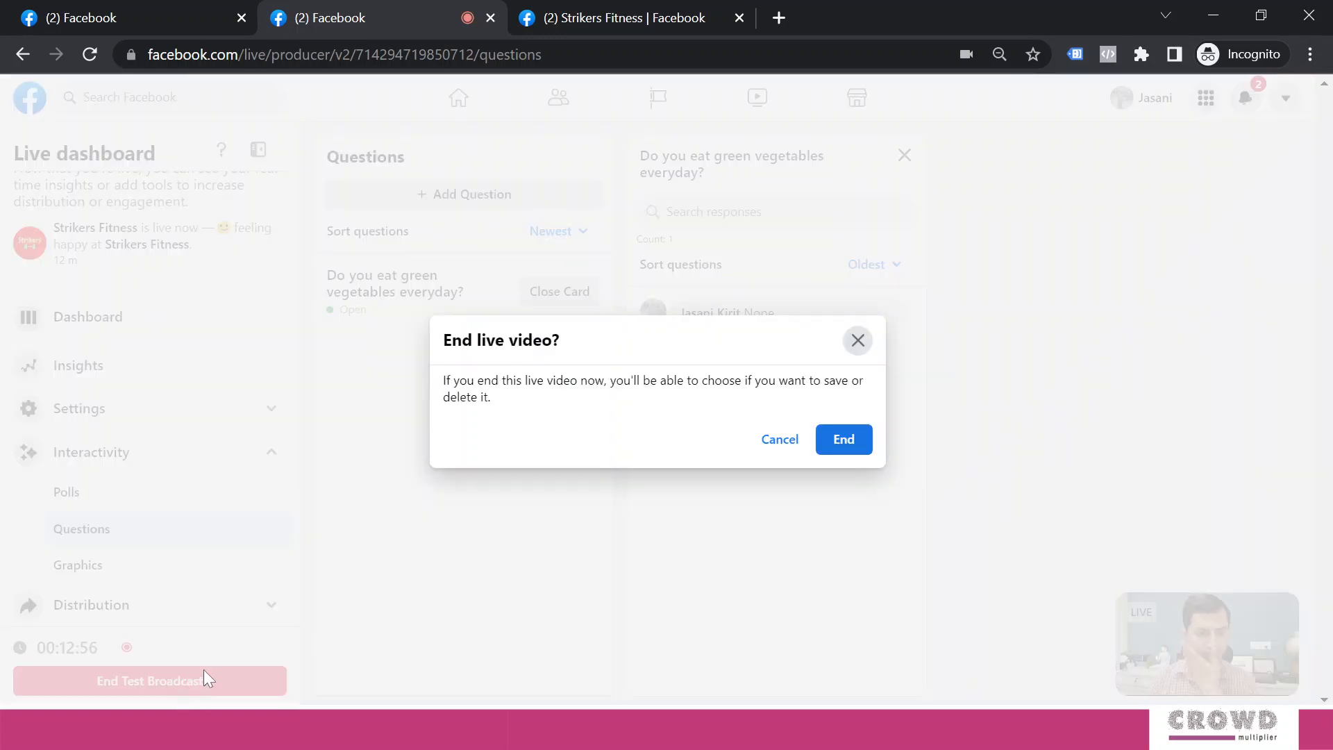
click(844, 440)
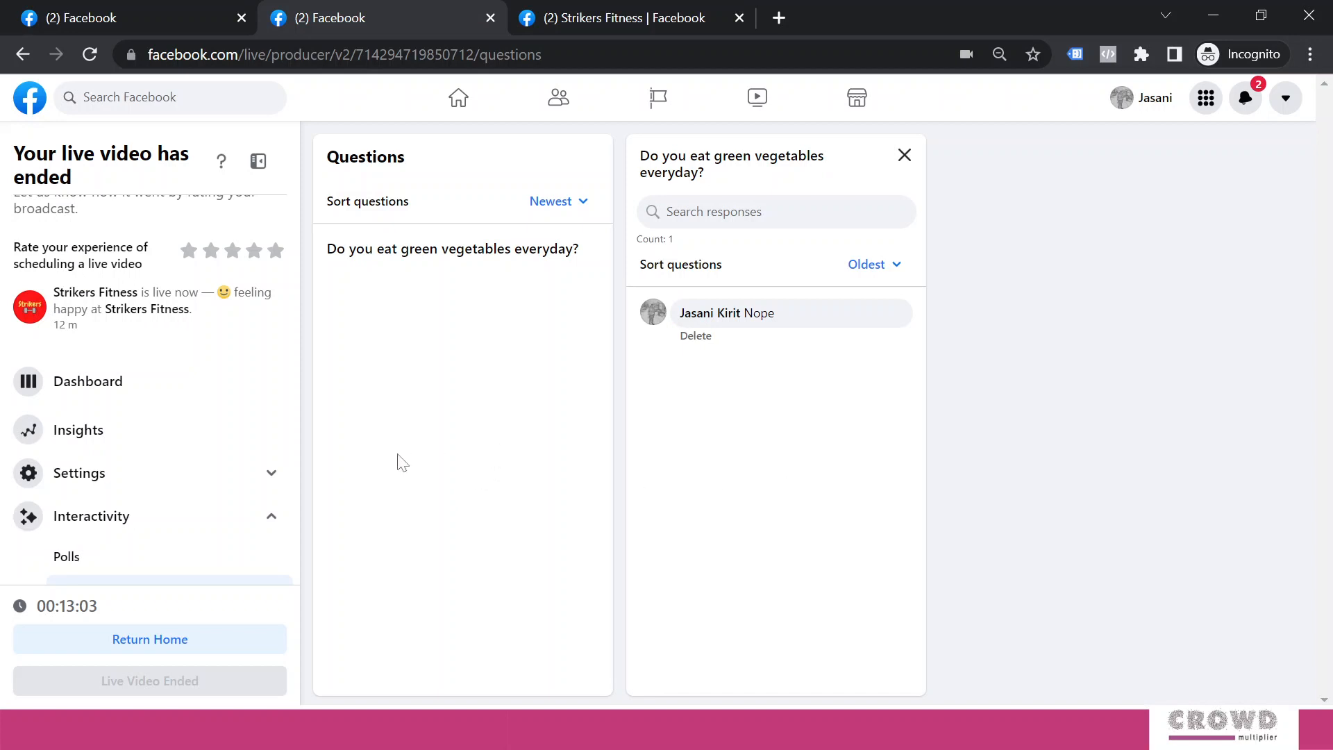
Step: Review the ended video's quick actions and saved settings in the dashboard and return to the Live Producer home
click(121, 392)
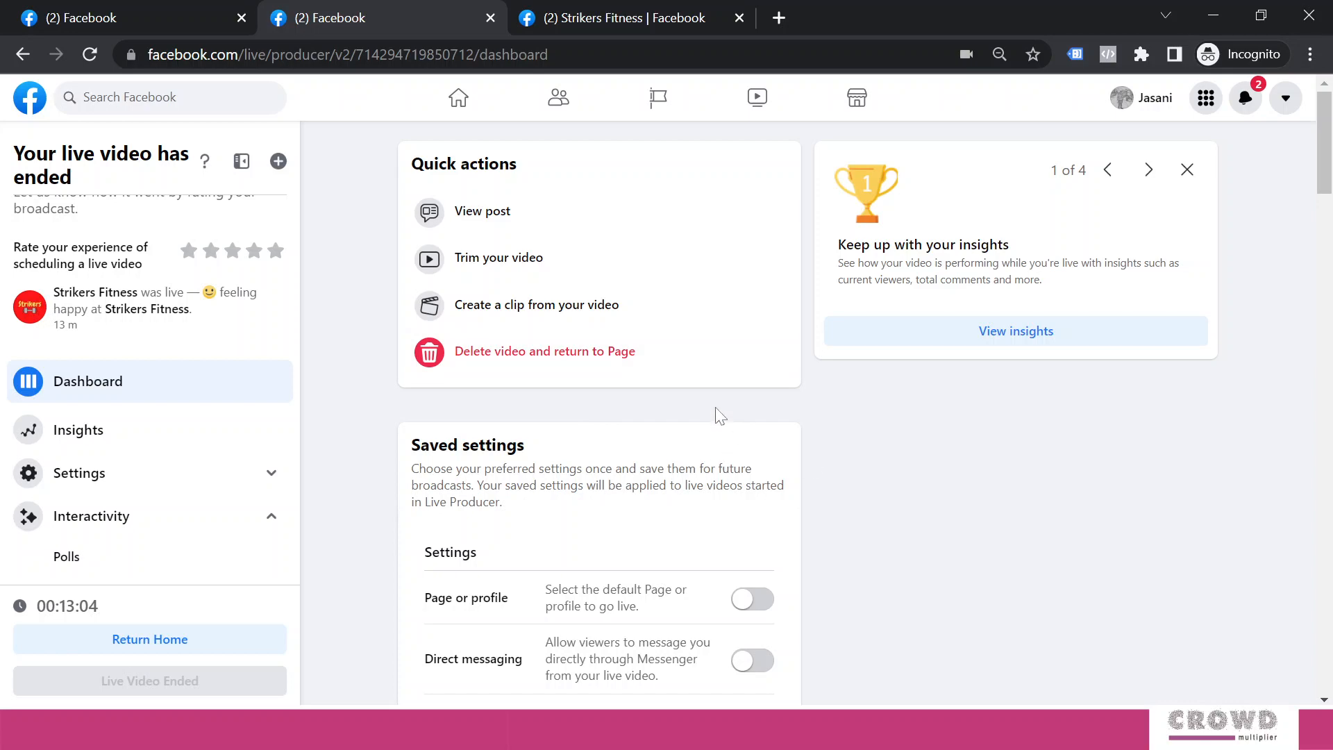
scroll(715, 413, down, 3)
scroll(702, 386, up, 3)
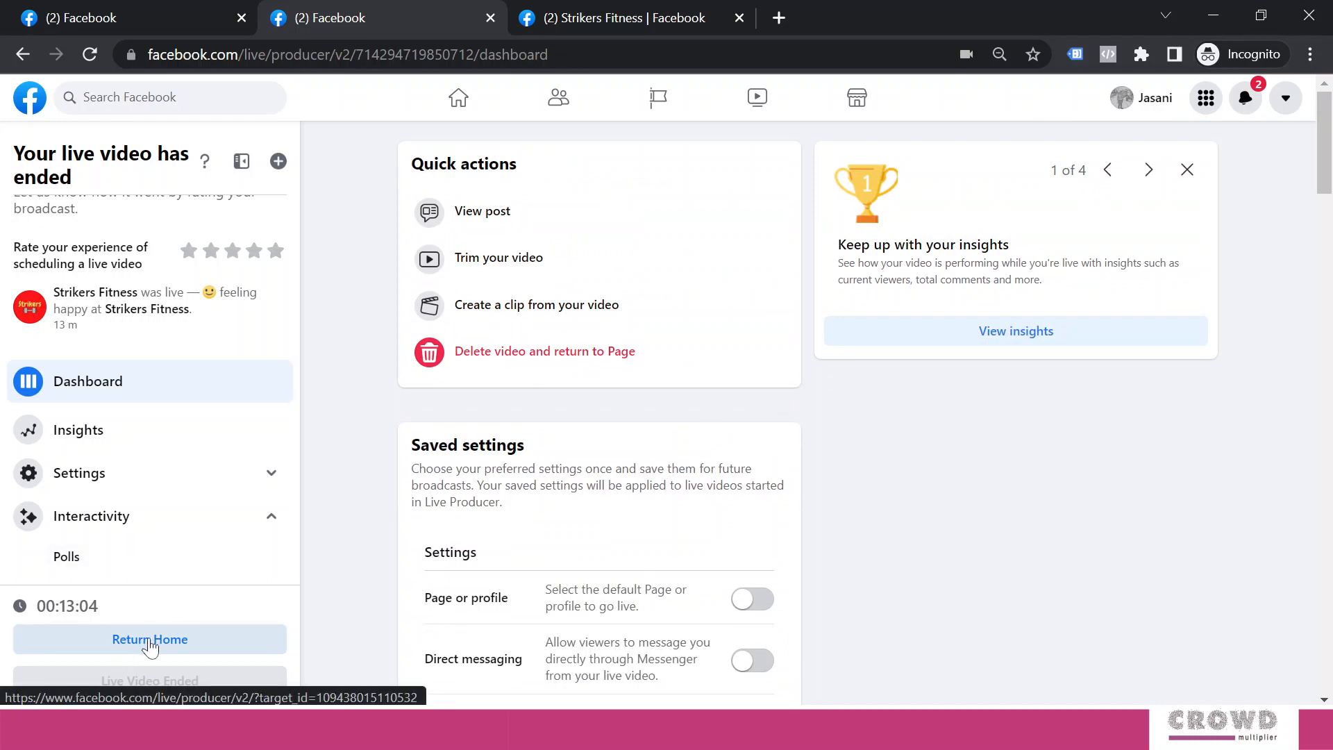
click(150, 639)
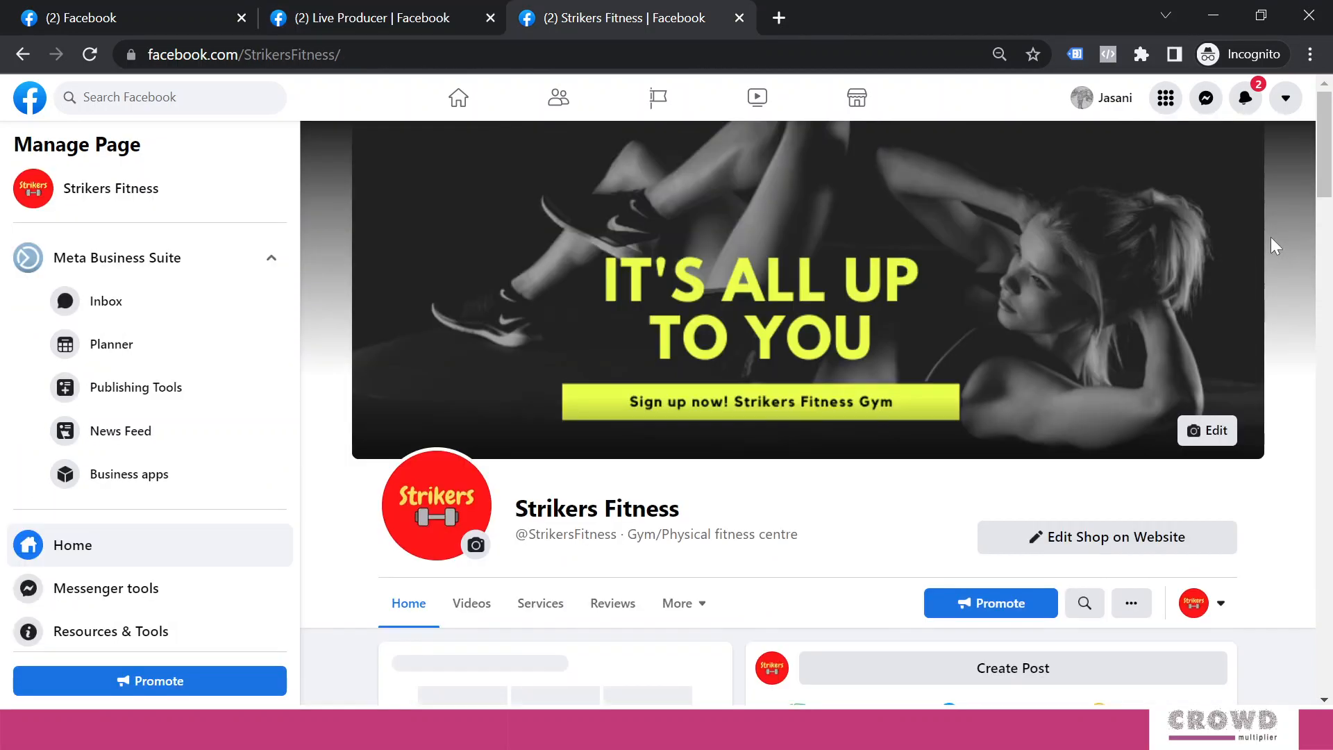
Step: Examine the ended live video's post on the Strikers Fitness Page, including its recording and test broadcast label
scroll(1262, 224, down, 8)
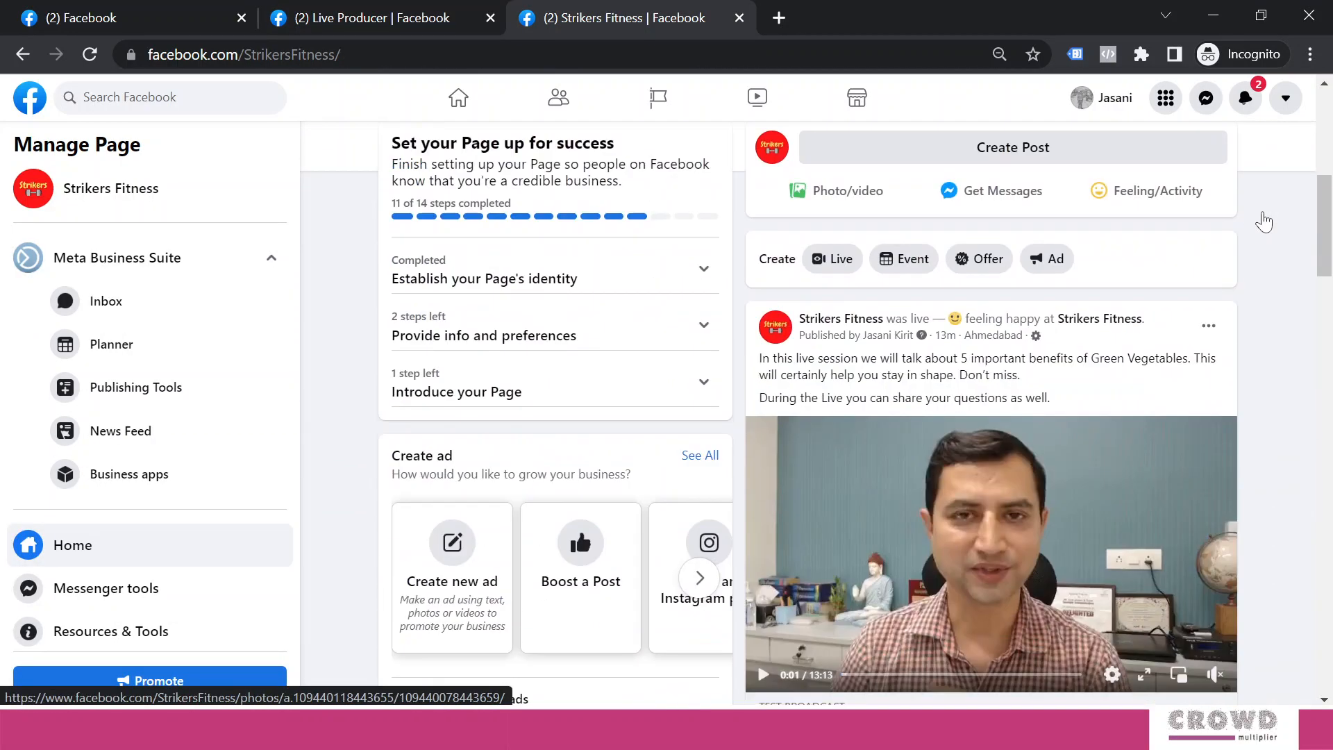
scroll(1249, 261, up, 4)
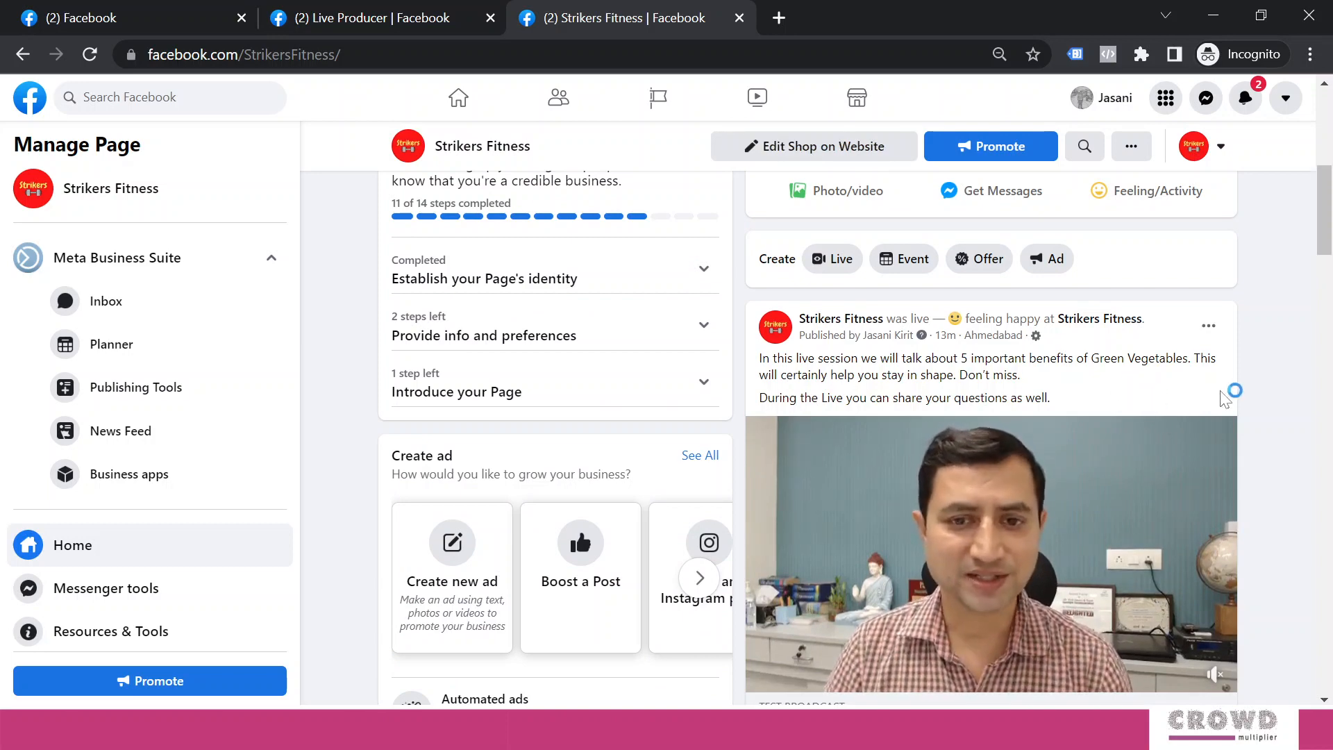
scroll(1217, 378, down, 2)
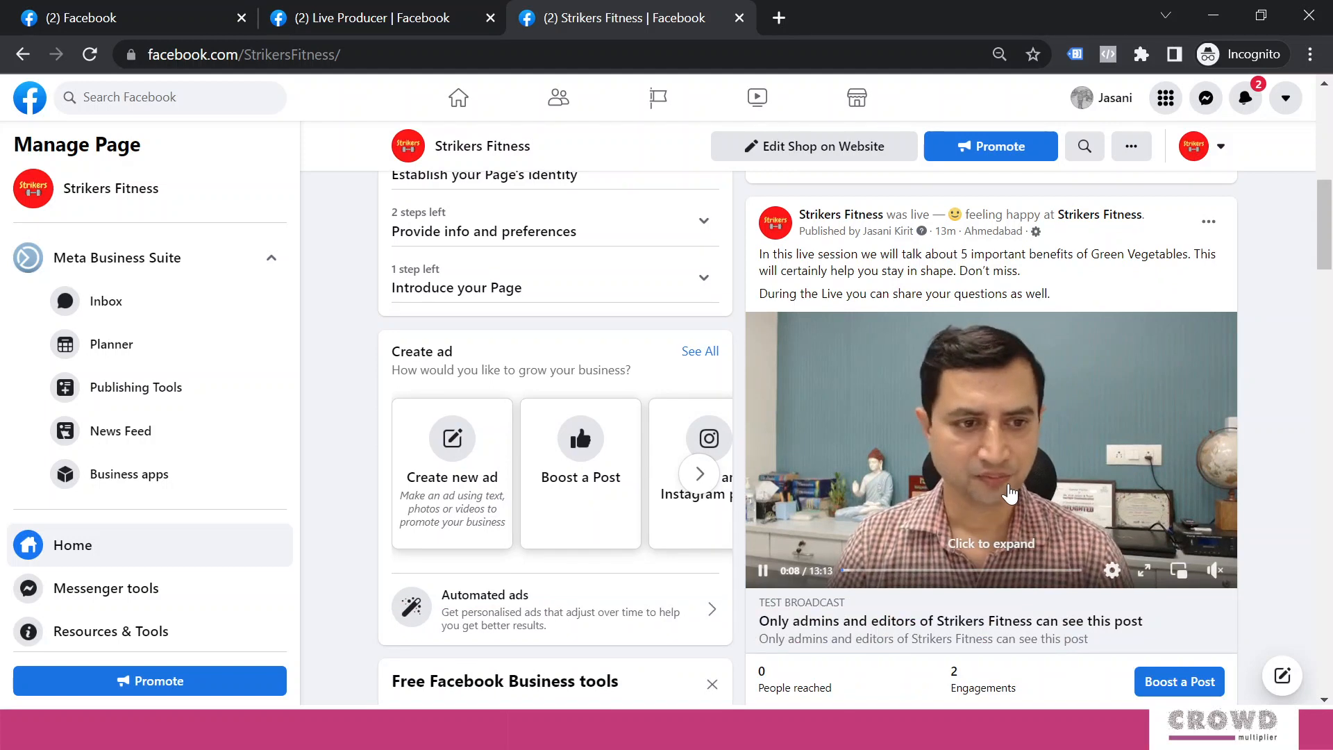
click(861, 571)
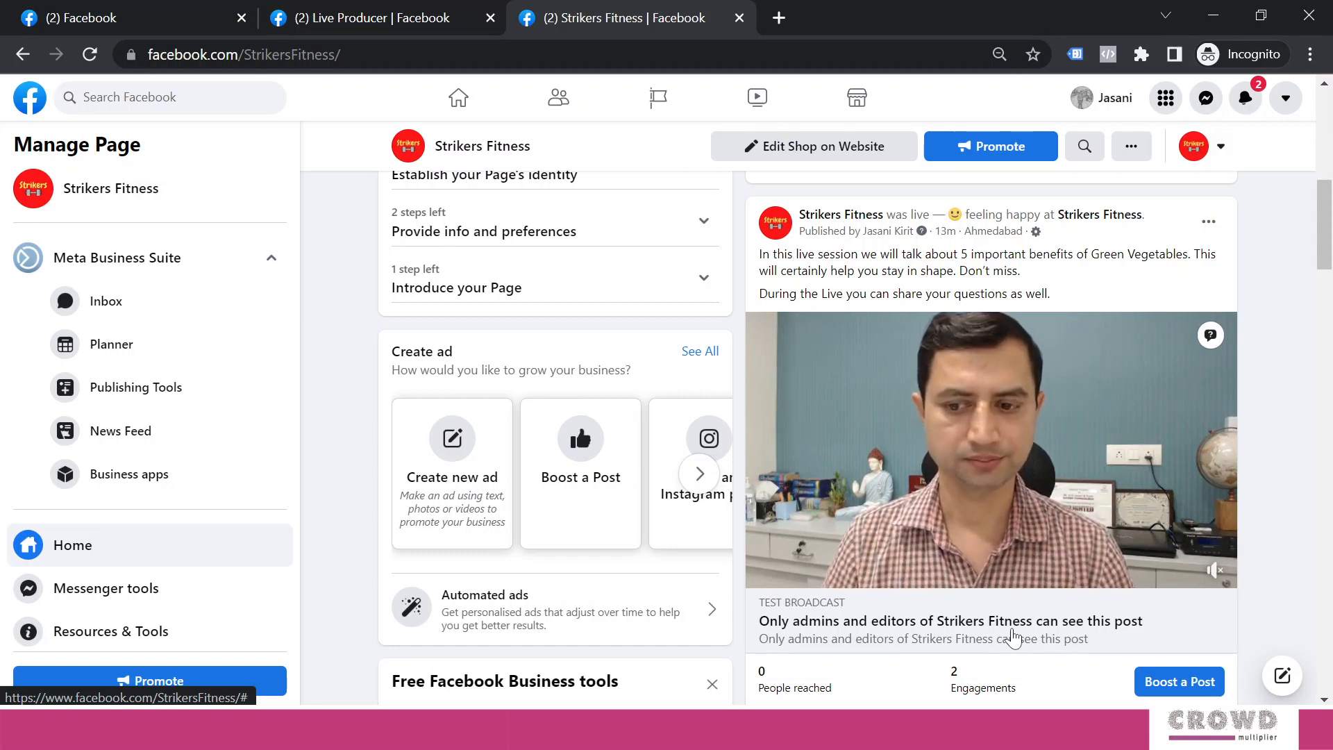
scroll(1013, 636, up, 15)
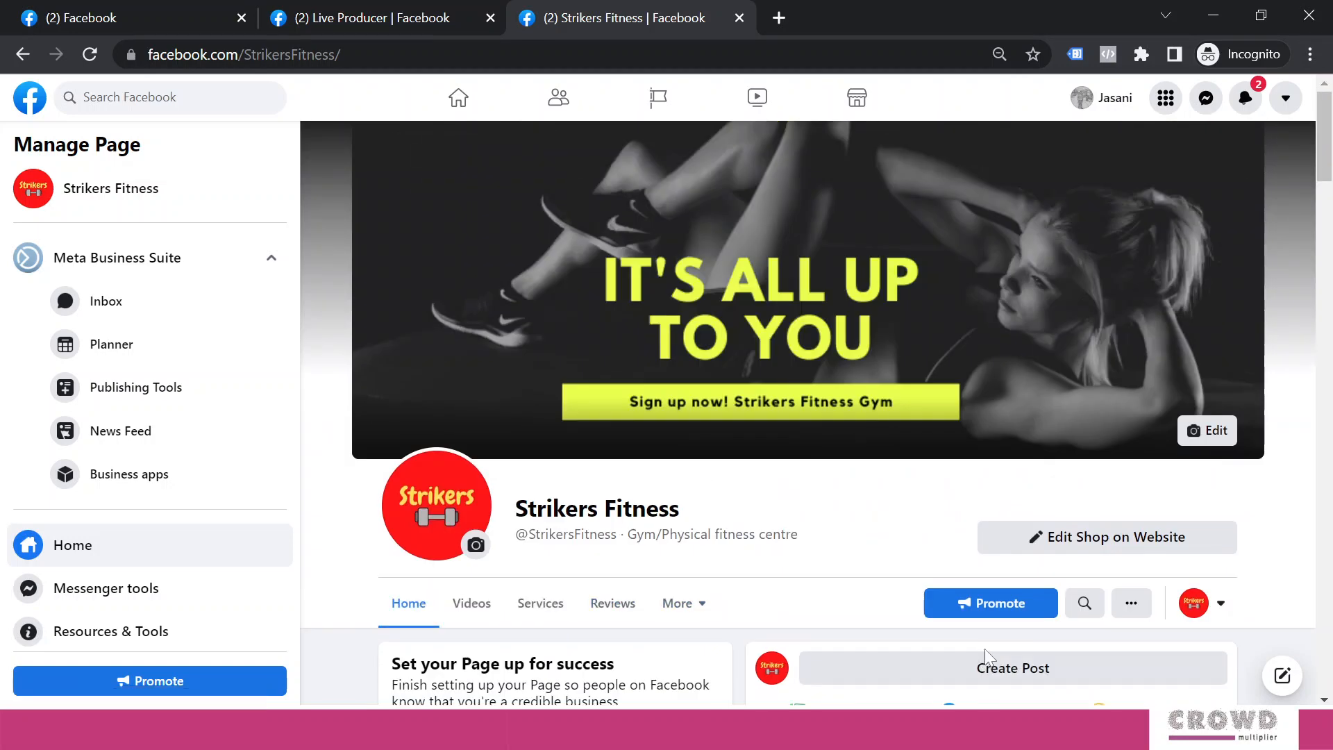